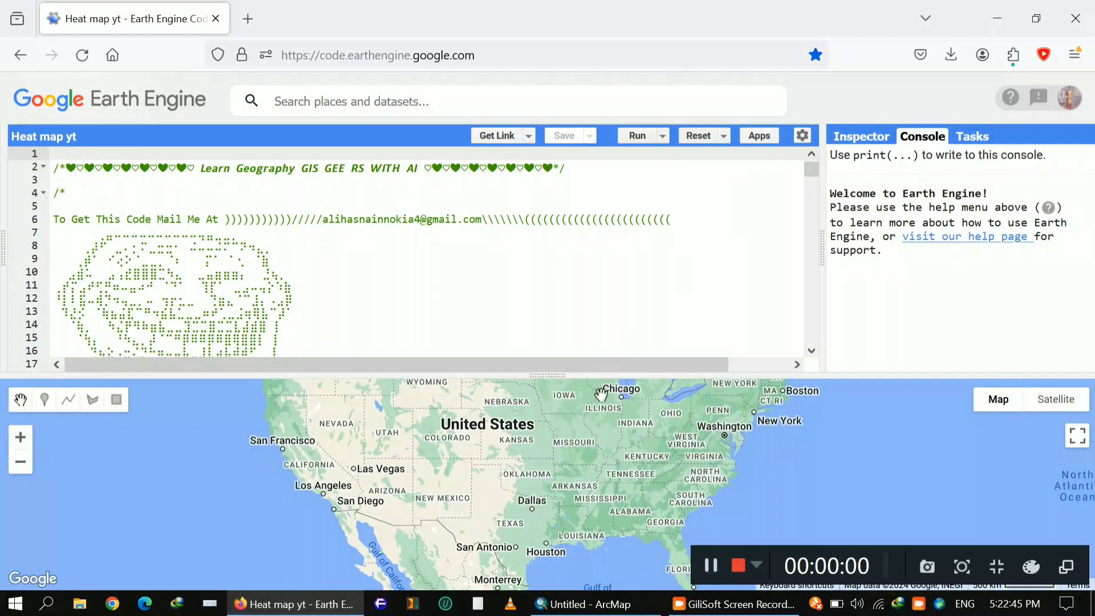
Switch to ArcMap, show the Lahore LST map in layout view and fit the data frame to its full extent.
click(575, 611)
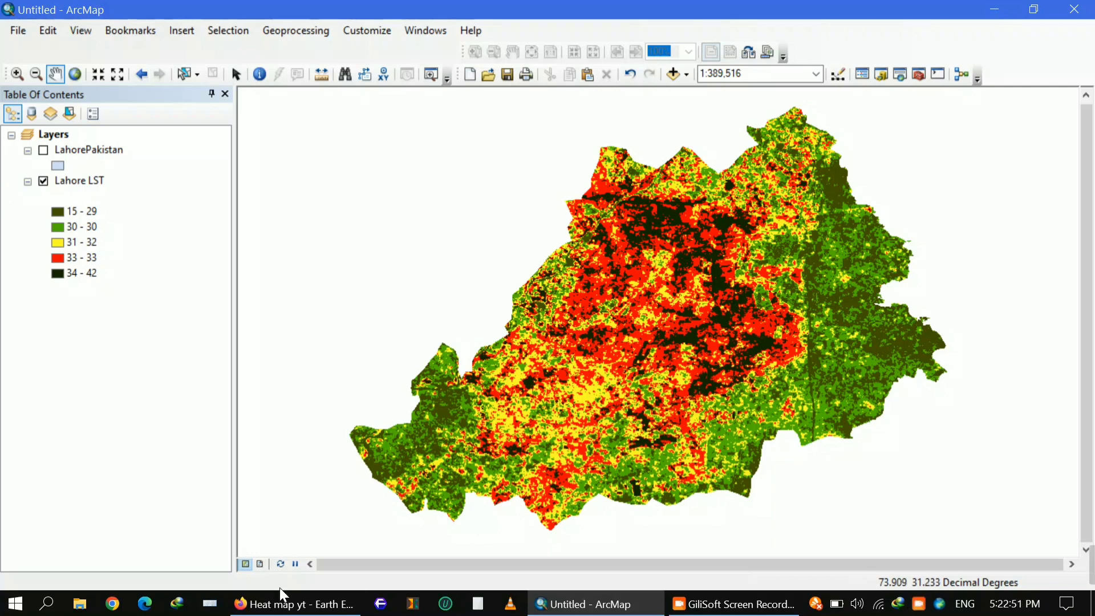
click(259, 564)
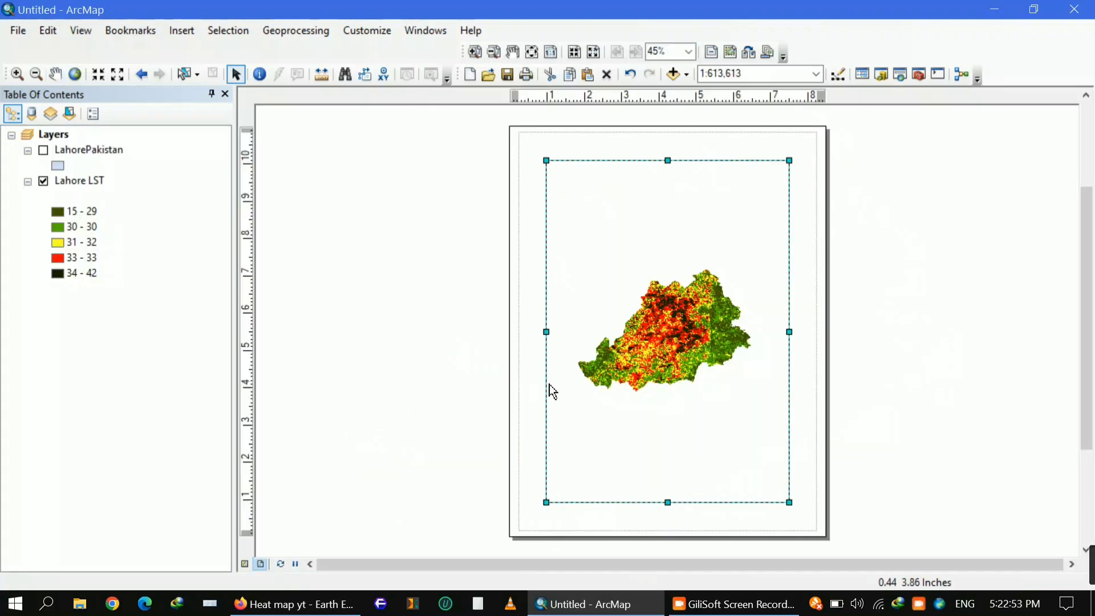
right_click(590, 289)
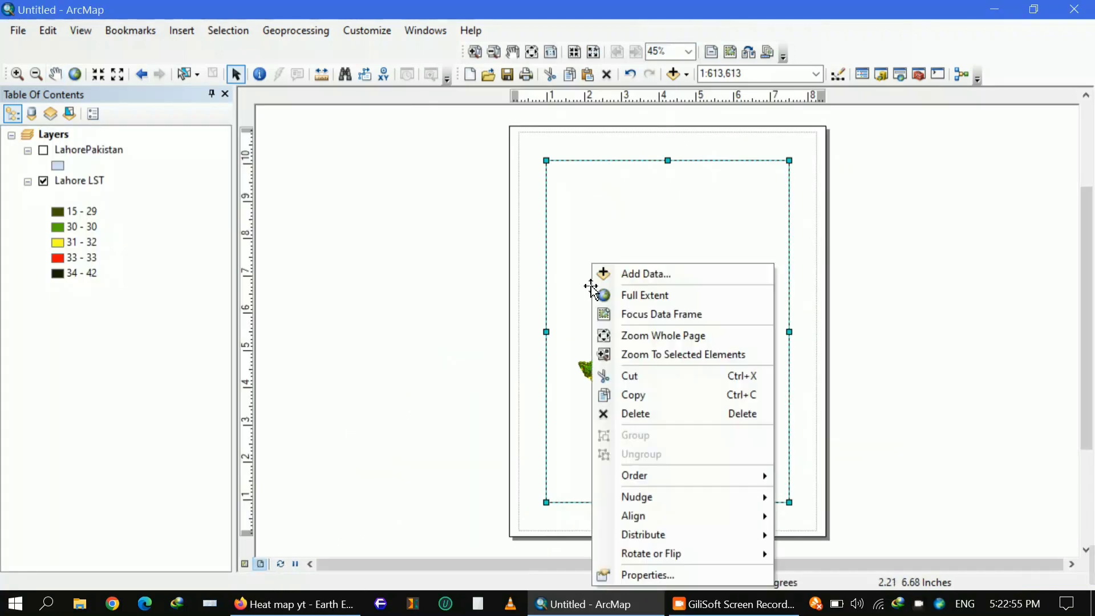
click(630, 290)
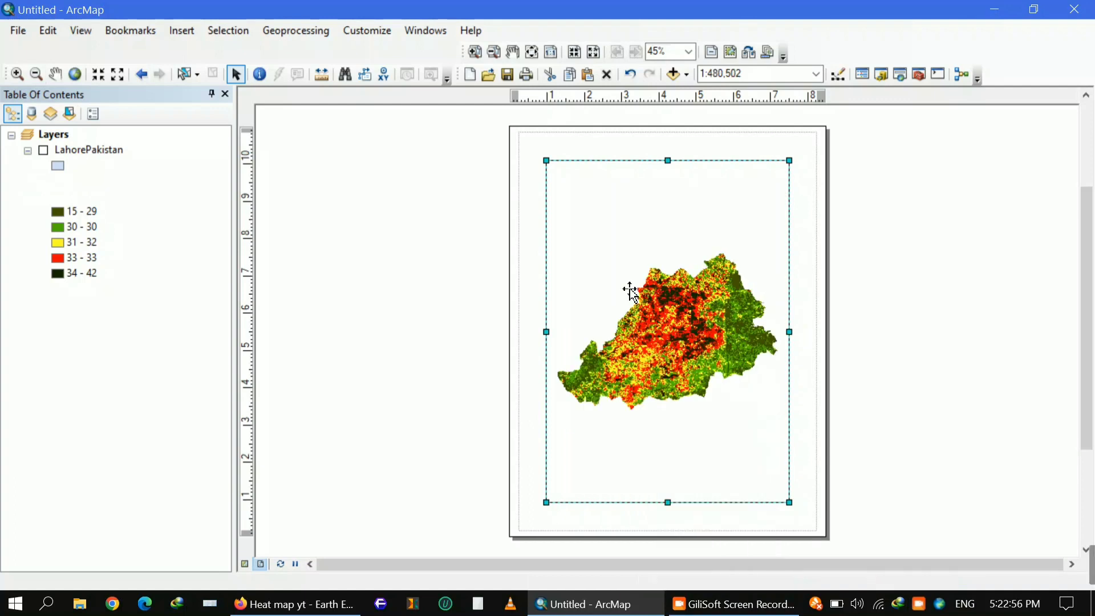
Insert a one-column legend for the Lahore LST layer, titled "Legend", with default formatting and spacing.
click(182, 31)
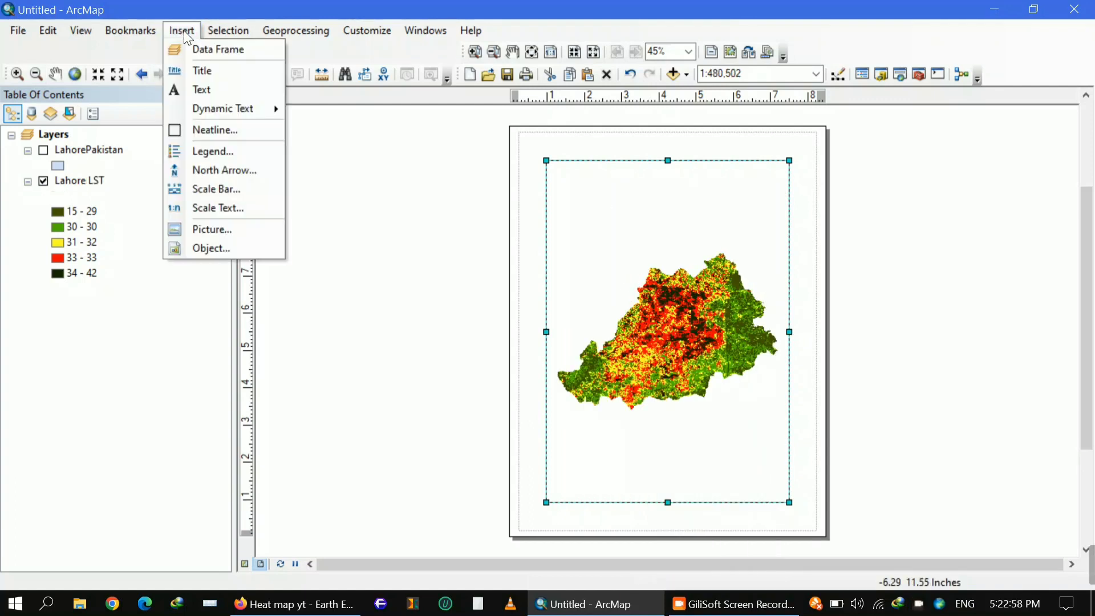
click(246, 150)
click(399, 206)
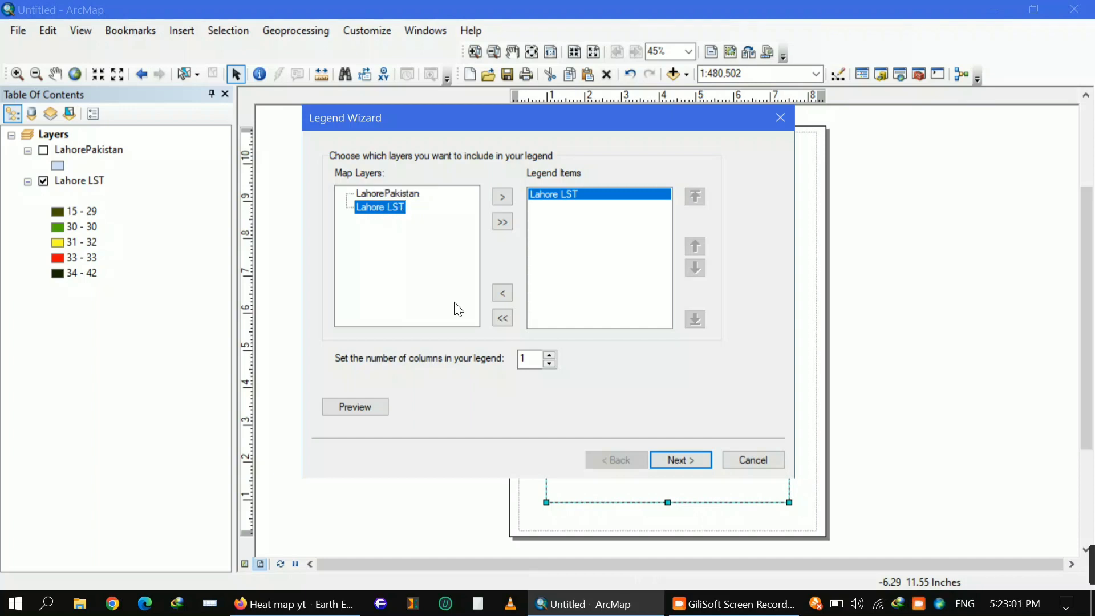
click(706, 461)
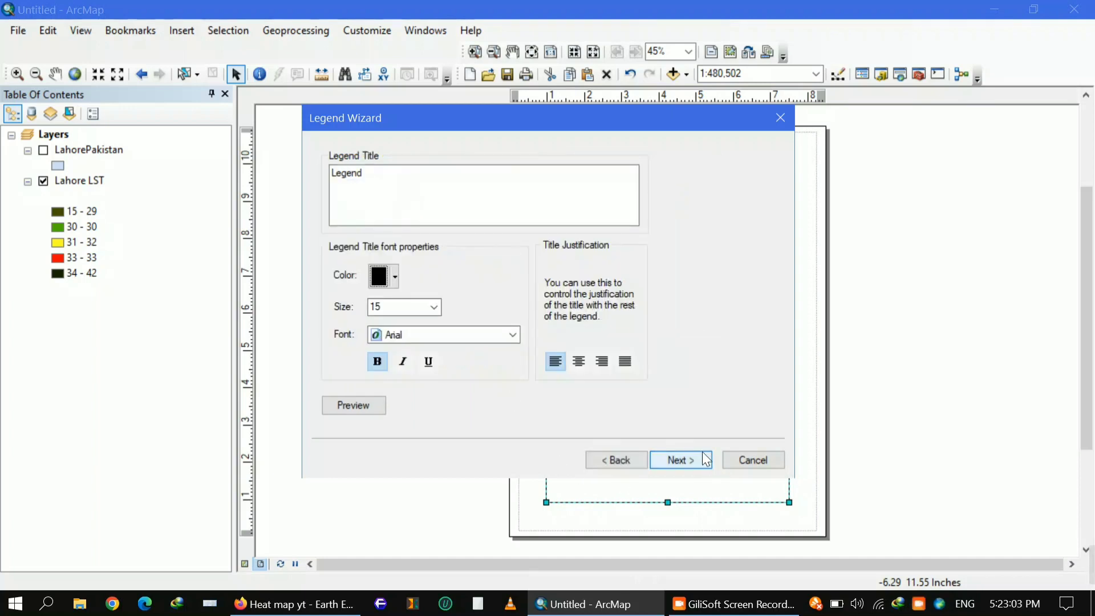
click(706, 461)
click(706, 461)
click(702, 458)
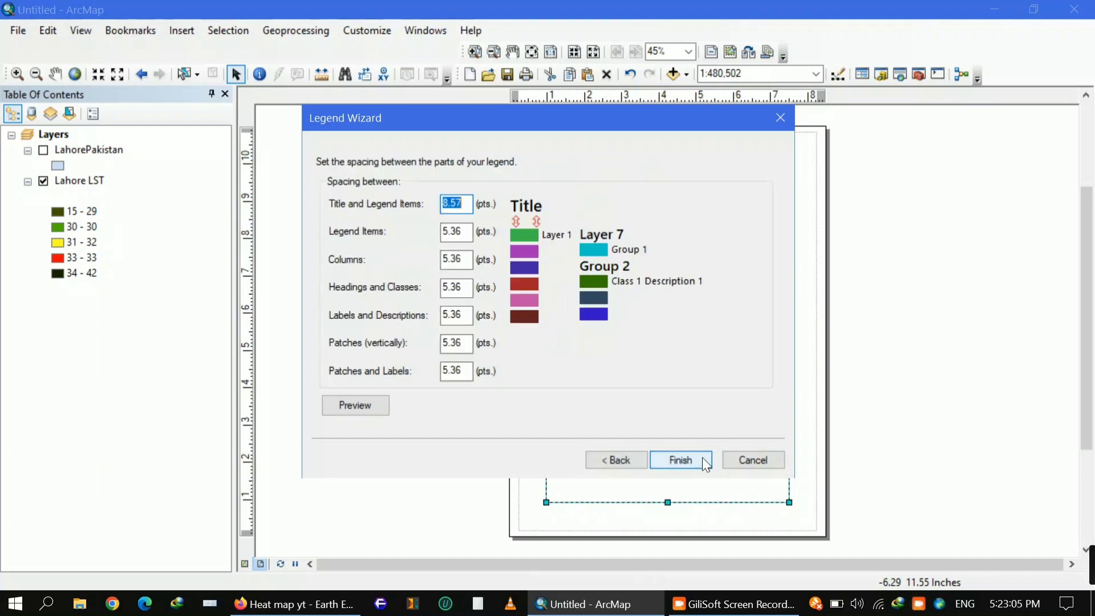
click(703, 458)
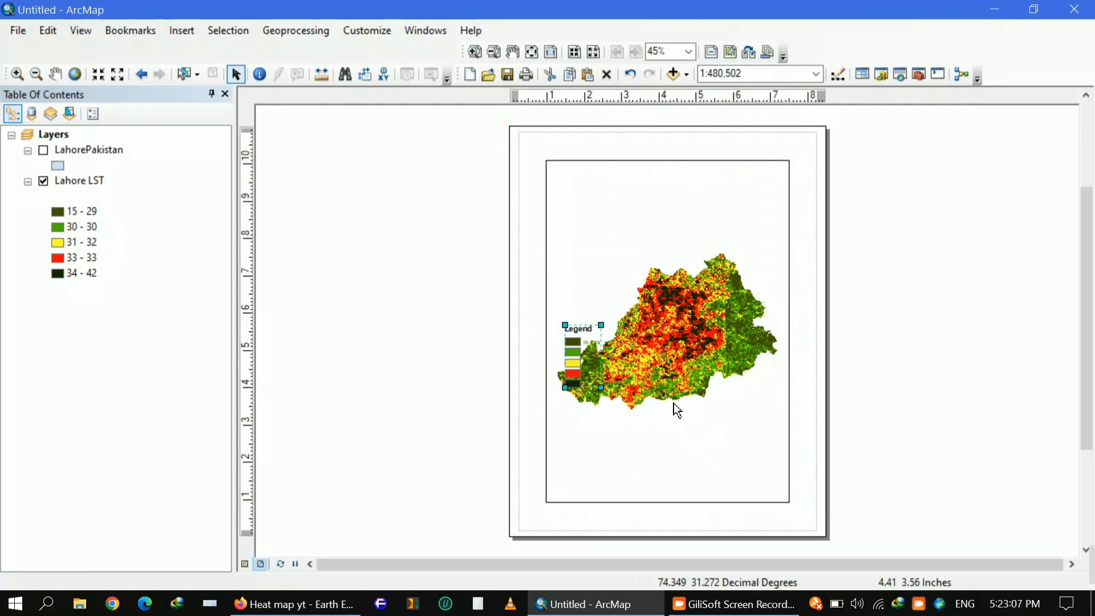
Enlarge the legend and place it in the upper-left corner of the data frame, above the raster's western part.
drag(578, 346, 583, 247)
drag(605, 288, 643, 353)
drag(589, 227, 573, 174)
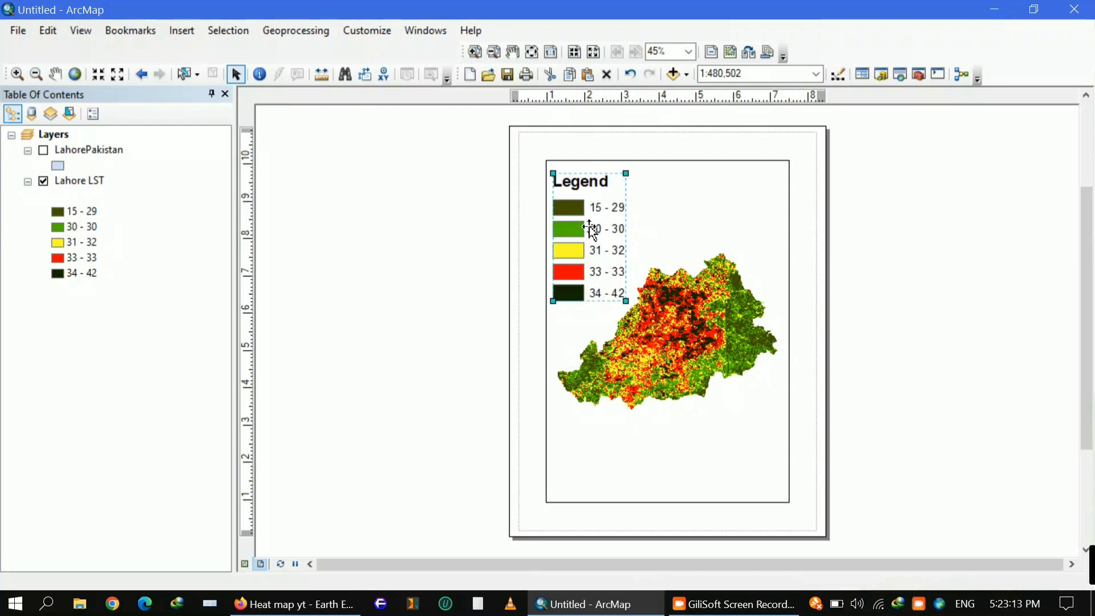
click(911, 349)
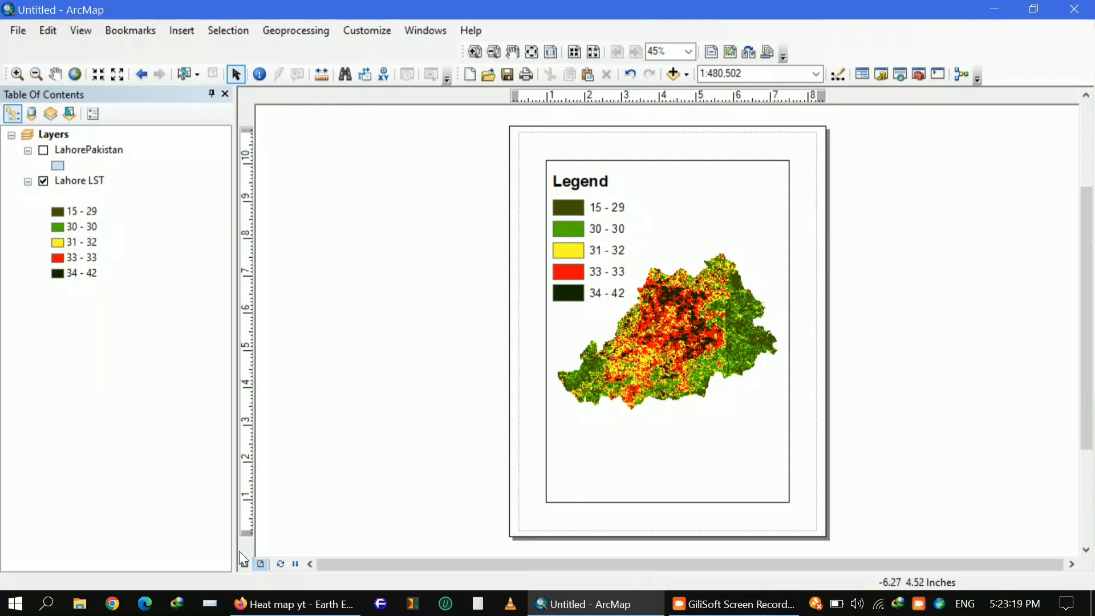
Return the map to data view and switch to the Earth Engine script "Heat map yt" in Firefox.
click(244, 564)
mouse_move(594, 604)
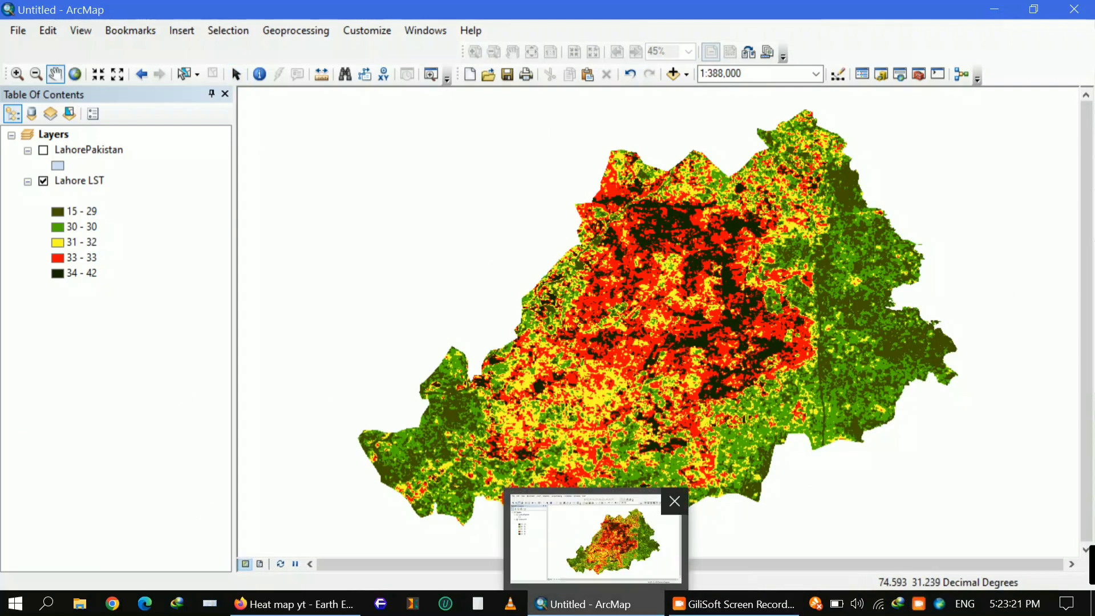
click(294, 604)
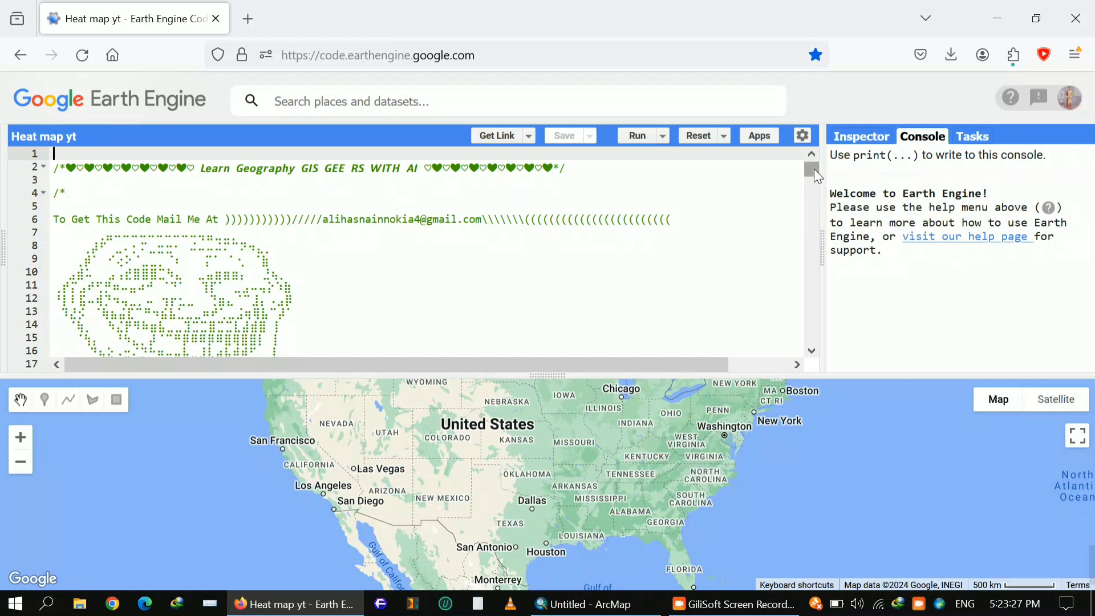
Show the Earth Engine code editor in full screen in the browser.
scroll(816, 172, down, 1)
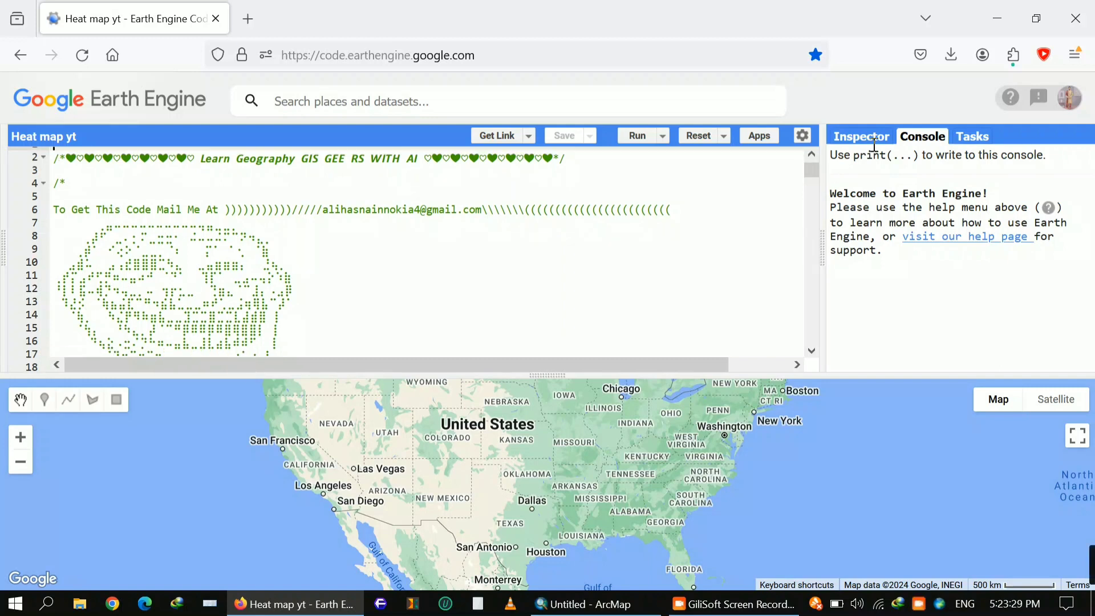
click(1075, 54)
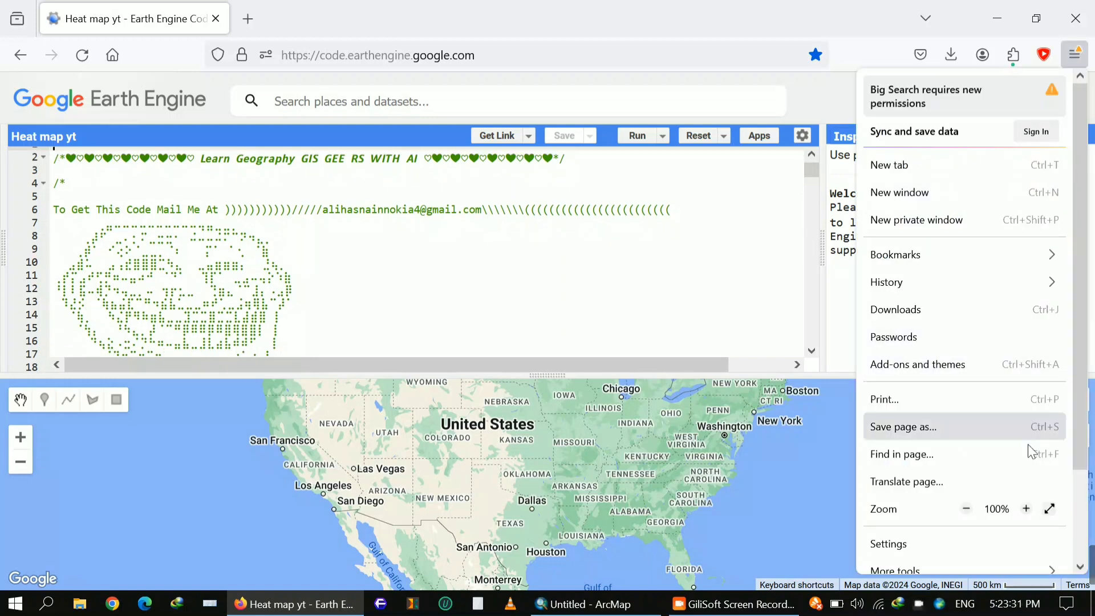
click(1050, 508)
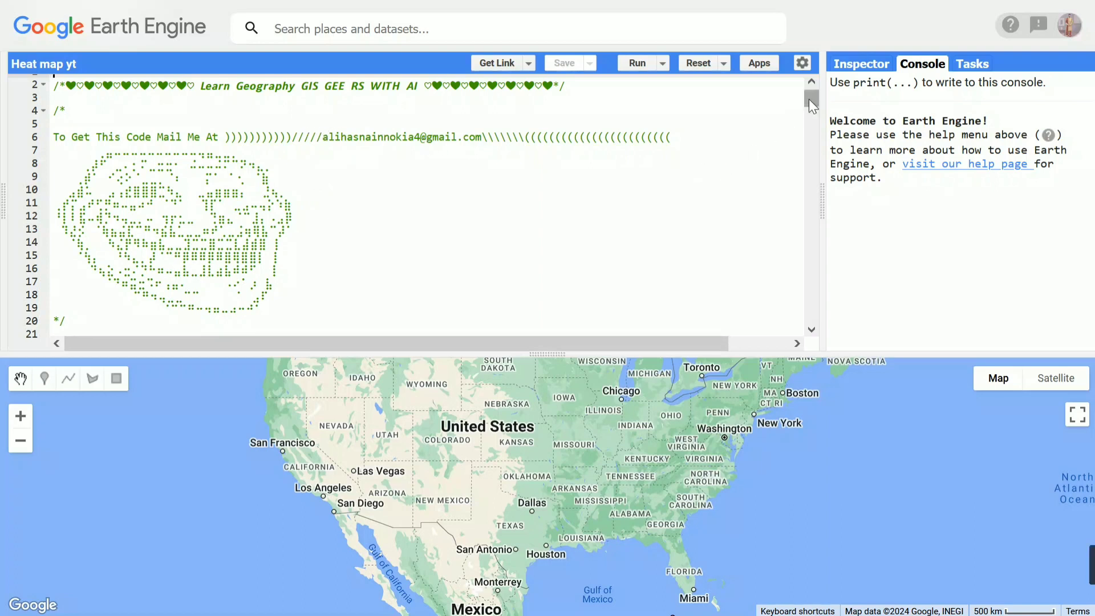
Examine the script lines that import the Landsat LST module, load the LahorePakistan boundary and centre the map.
drag(808, 98, 814, 117)
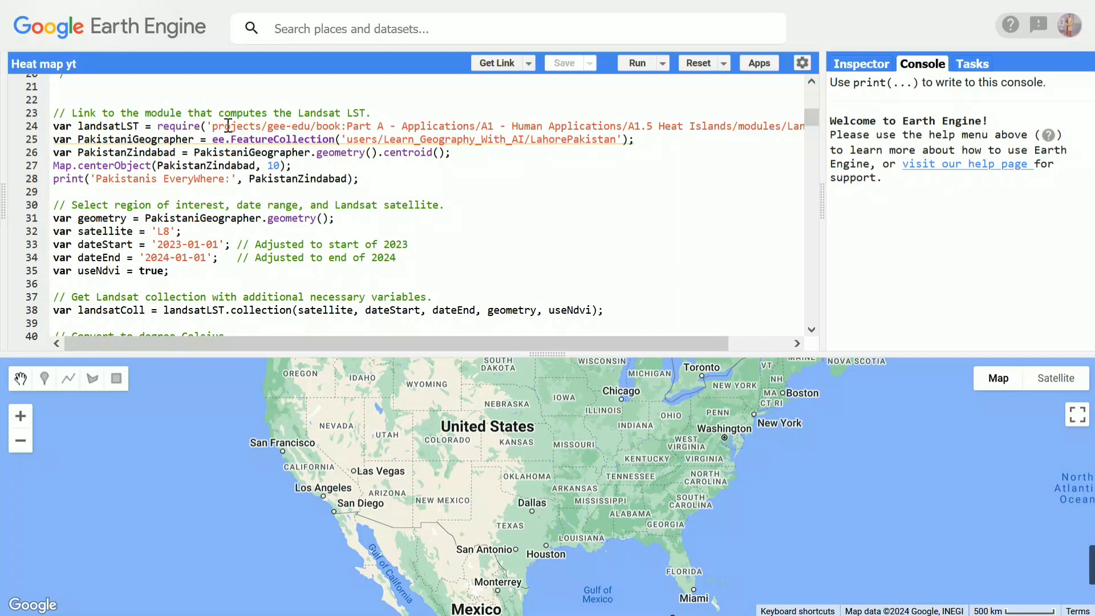
double_click(157, 126)
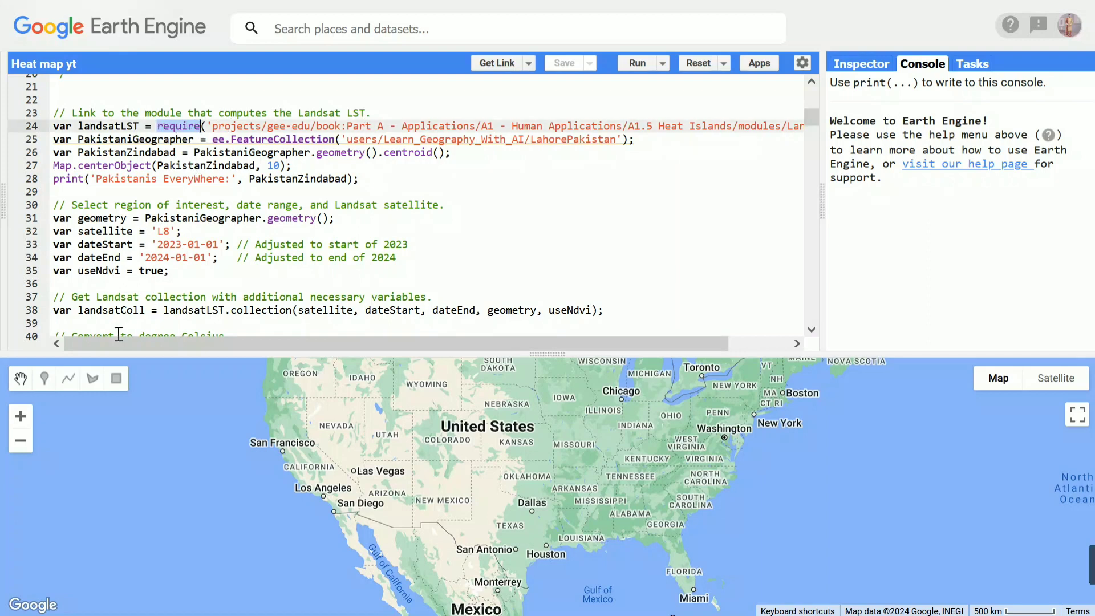
scroll(116, 344, right, 3)
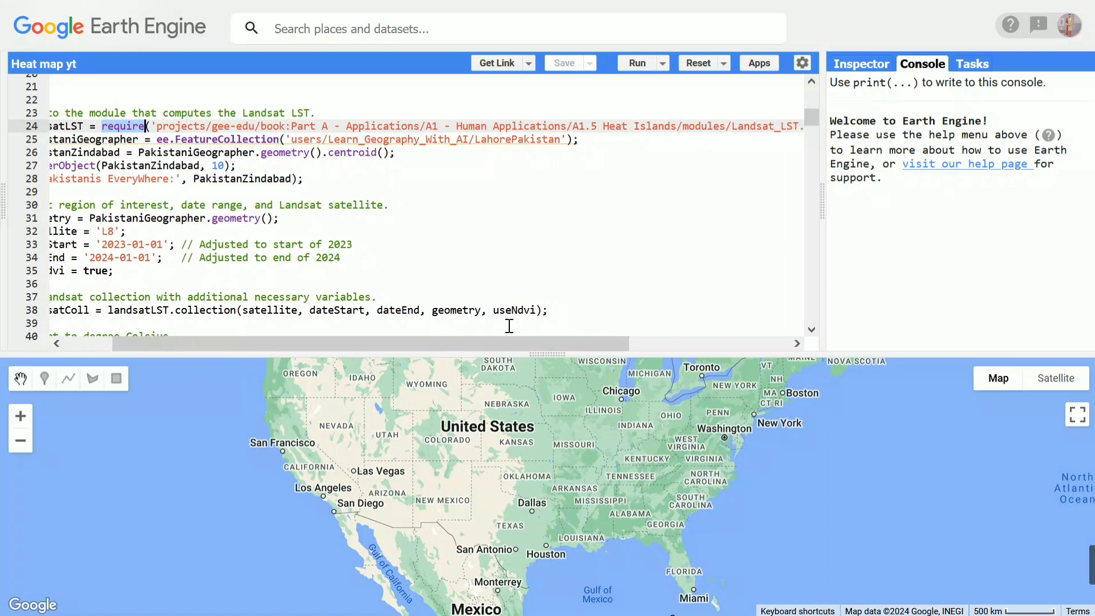
click(238, 126)
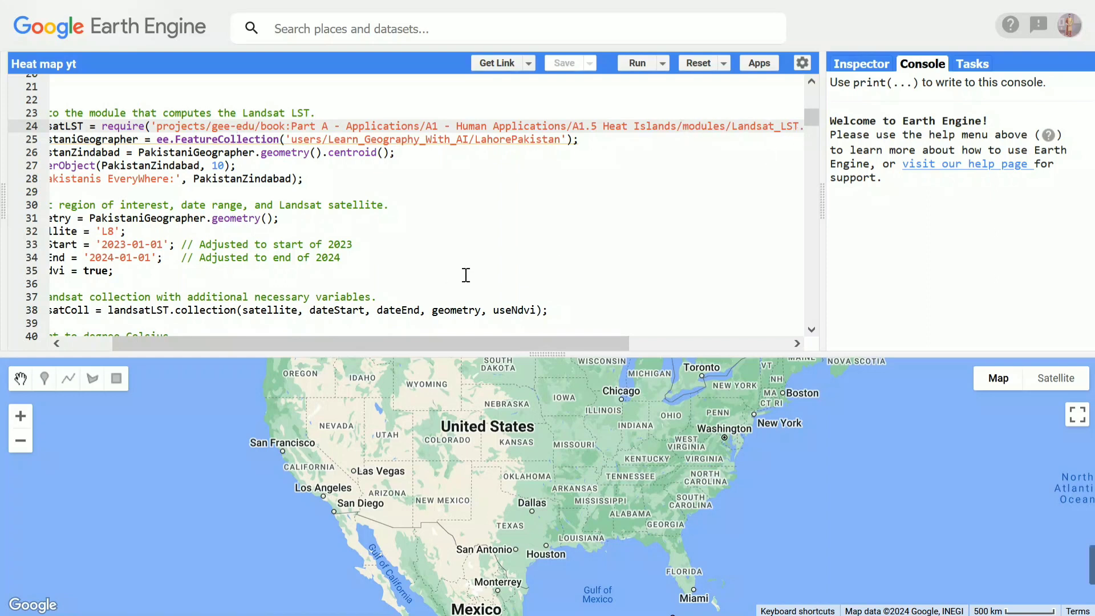
drag(371, 343, 219, 346)
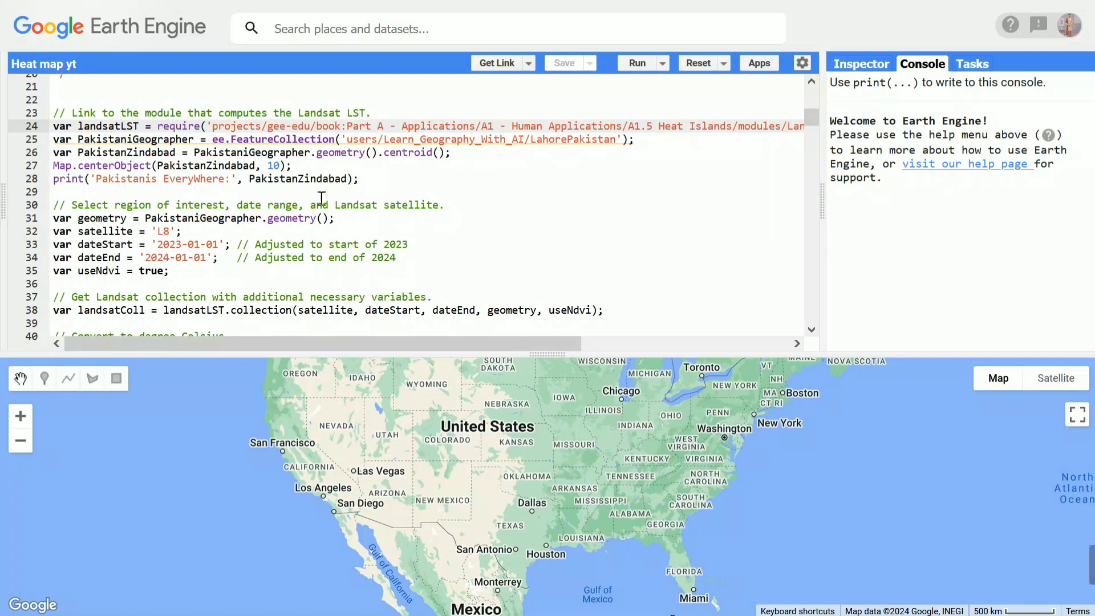
click(463, 198)
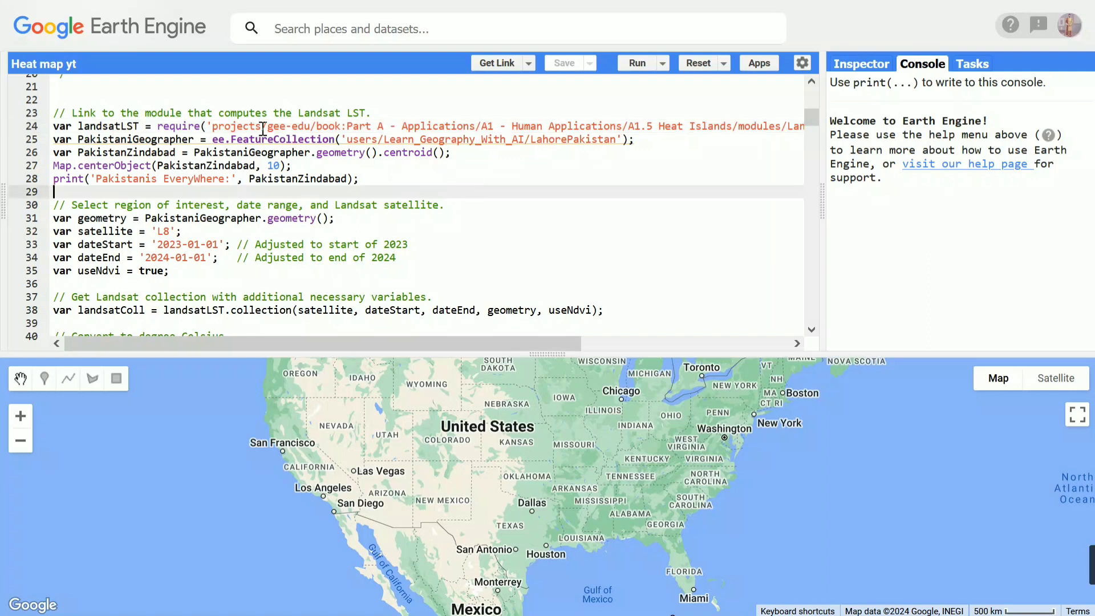
click(84, 129)
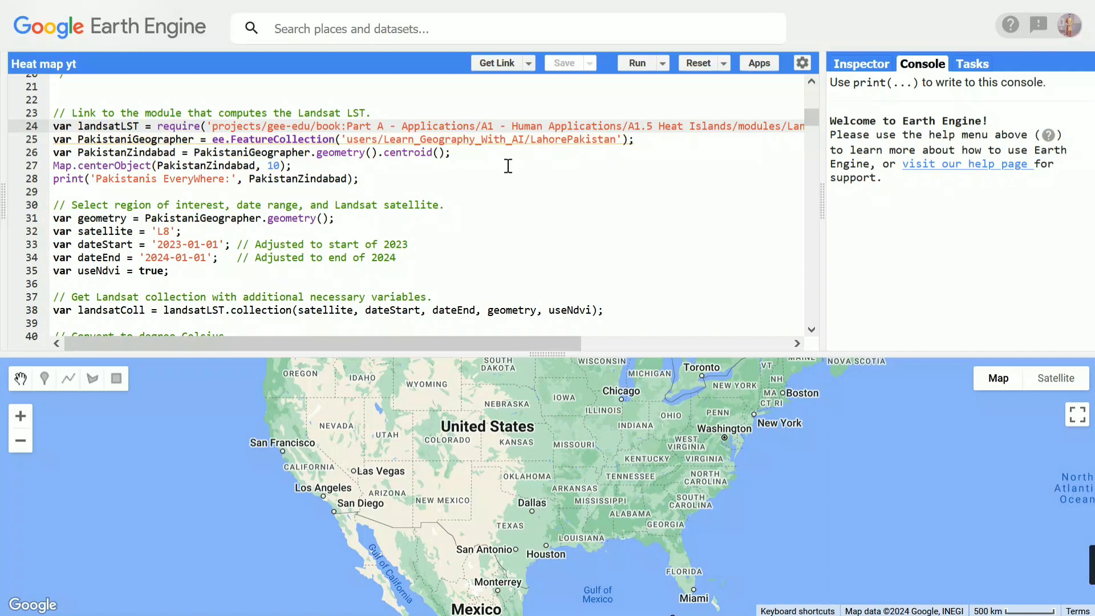
click(636, 165)
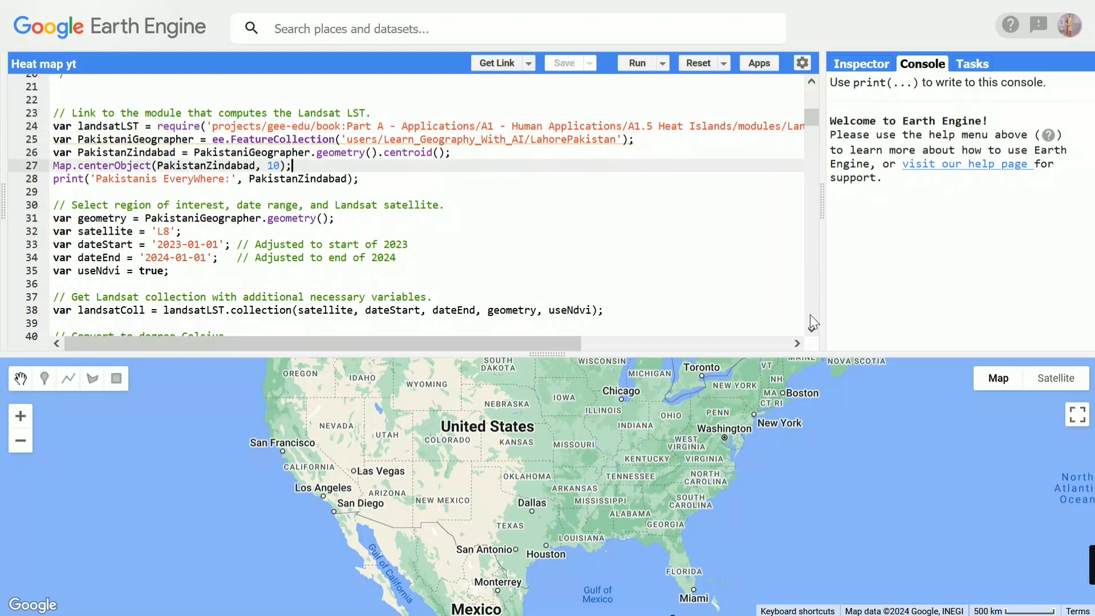
Examine the script's satellite, date range and useNdvi settings and the Landsat collection call that uses them.
click(811, 331)
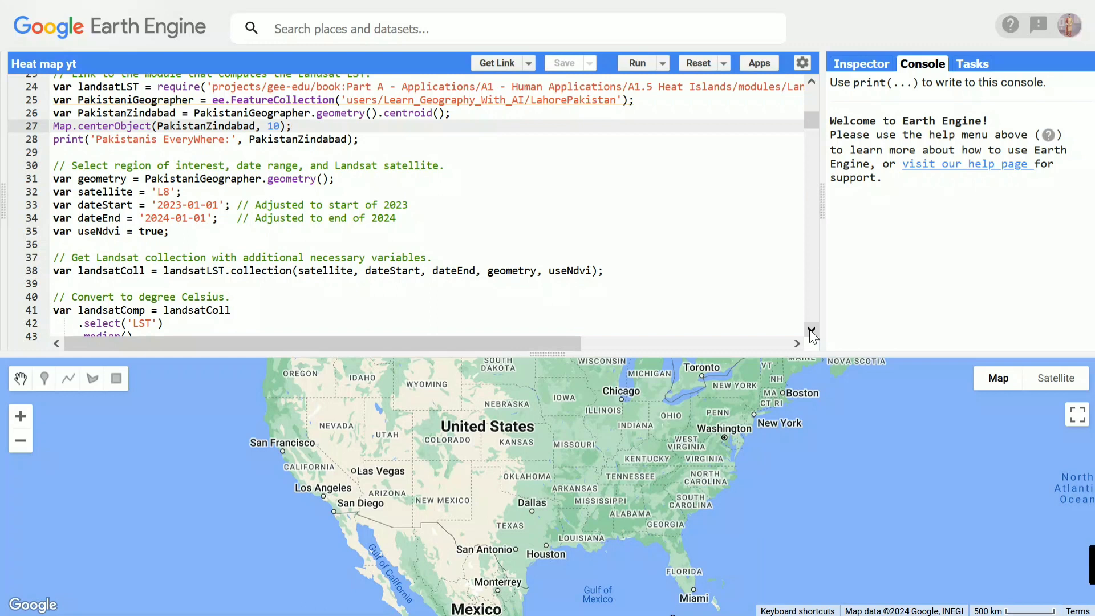
drag(169, 192, 158, 192)
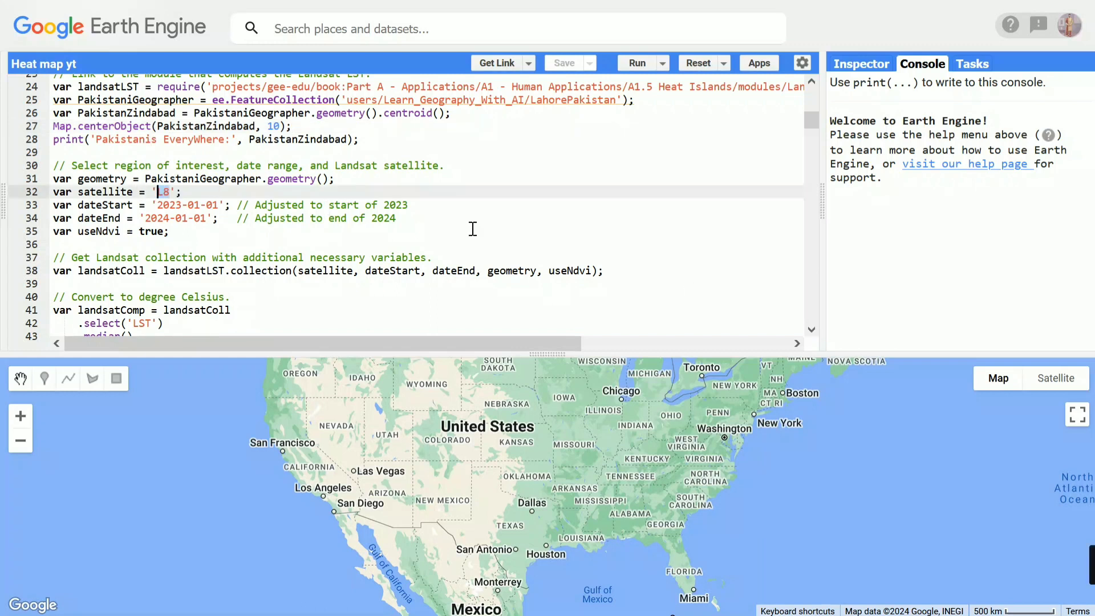
click(616, 272)
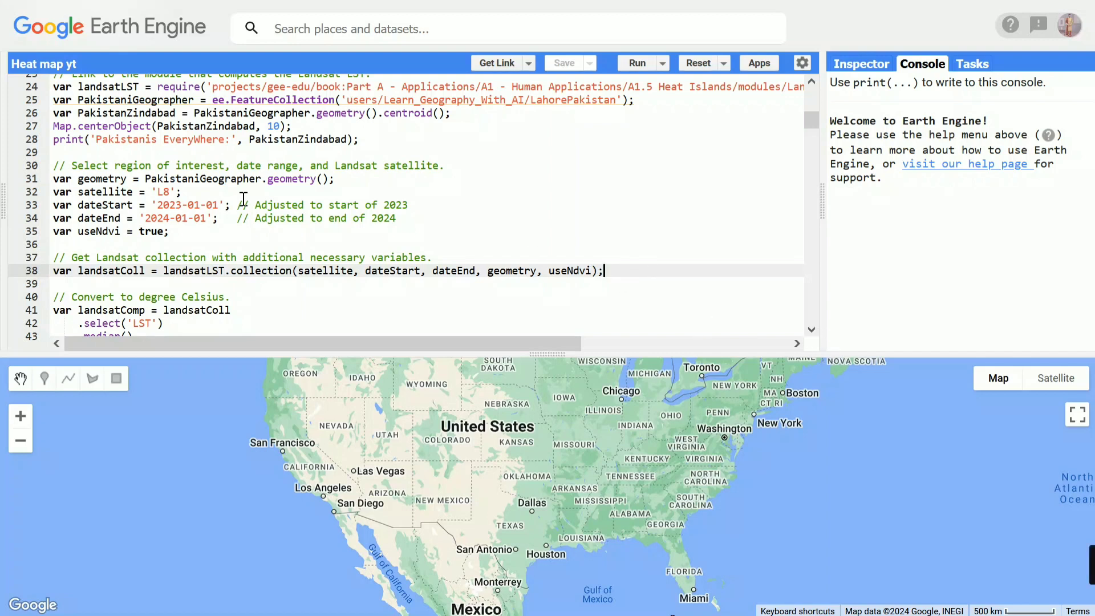
drag(170, 231, 53, 230)
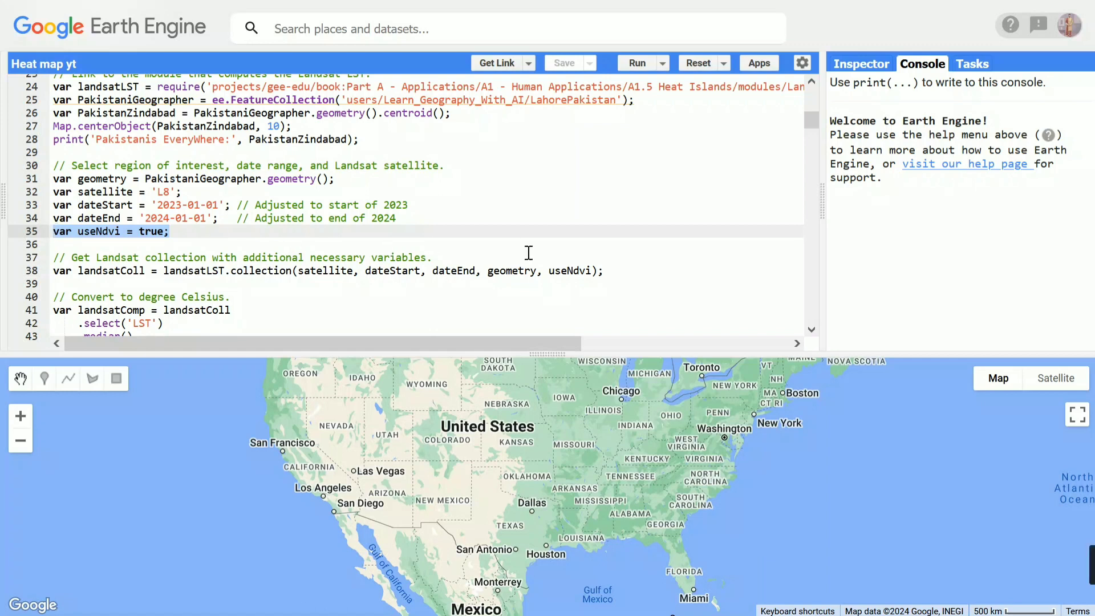
click(697, 234)
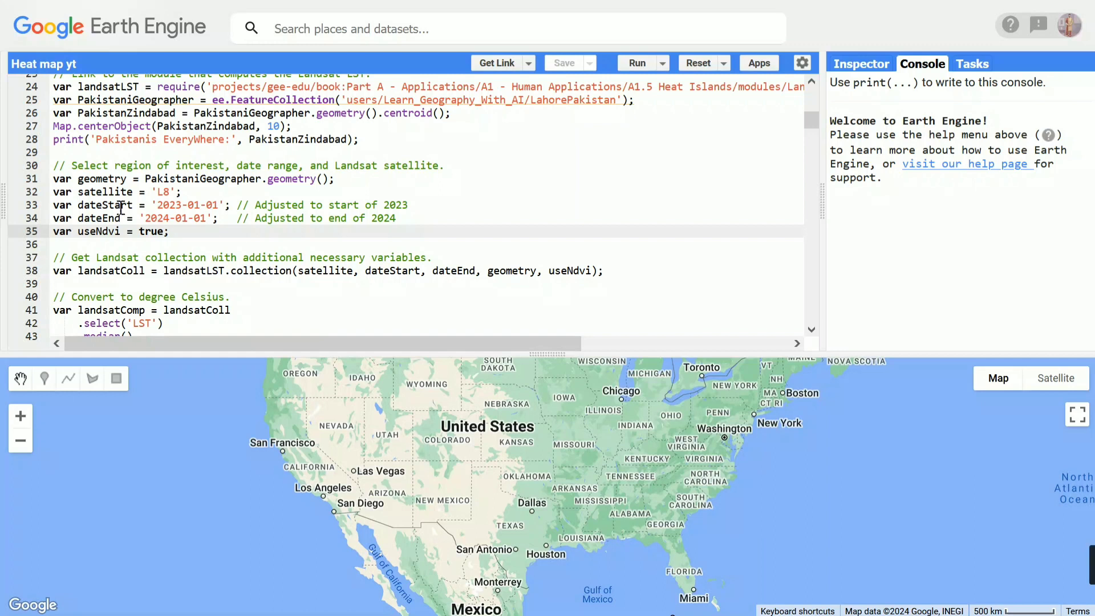
drag(122, 233, 84, 233)
drag(167, 232, 138, 232)
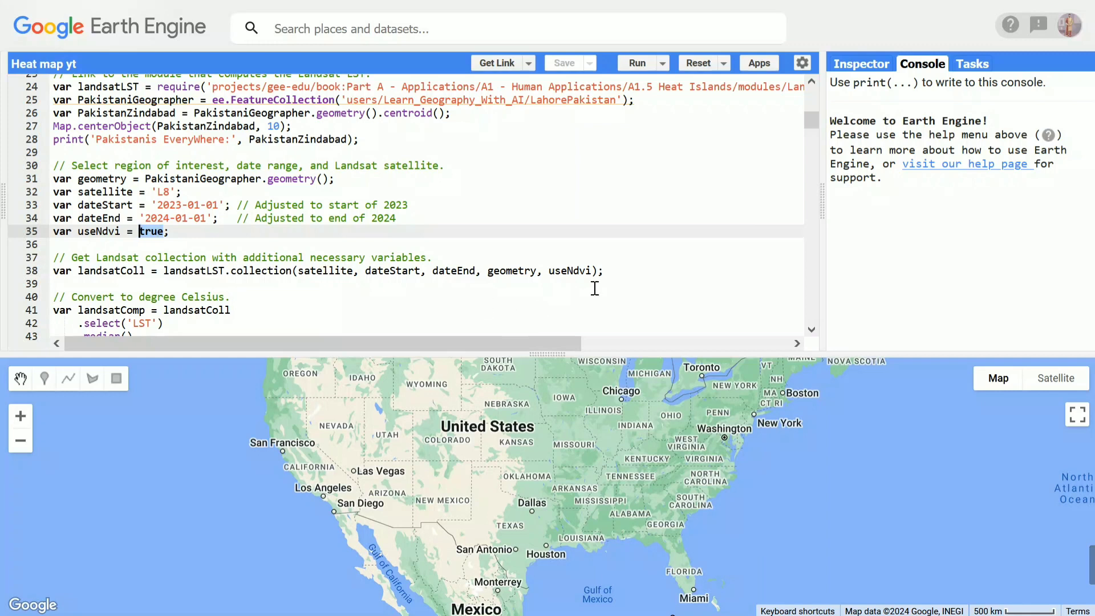
click(612, 283)
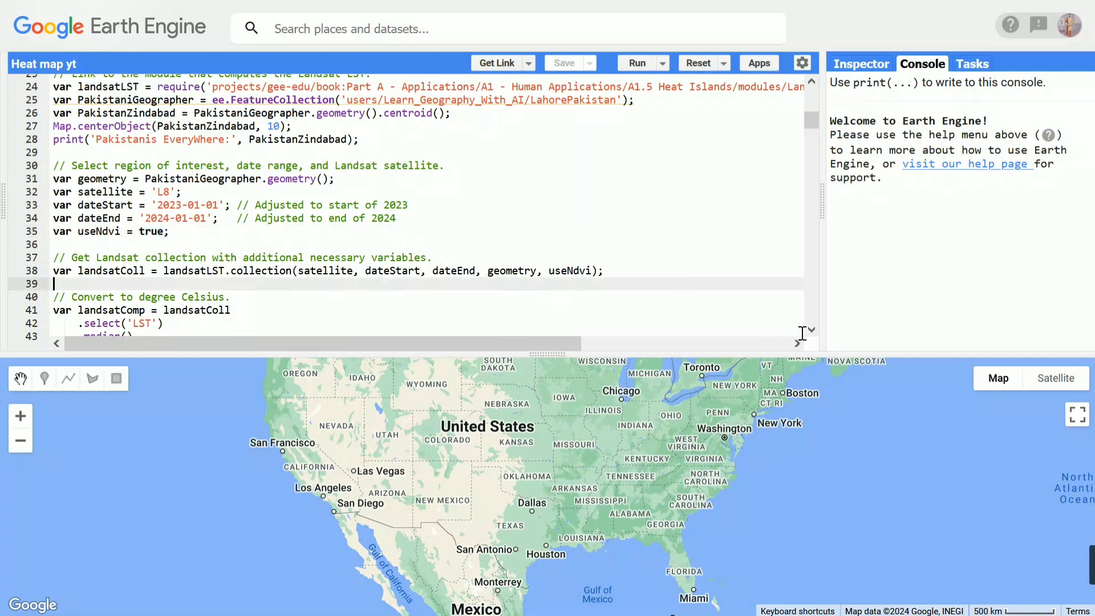
Examine the script's Celsius conversion with its subtract call, and the scale variable used for the LST statistics.
scroll(815, 328, down, 4)
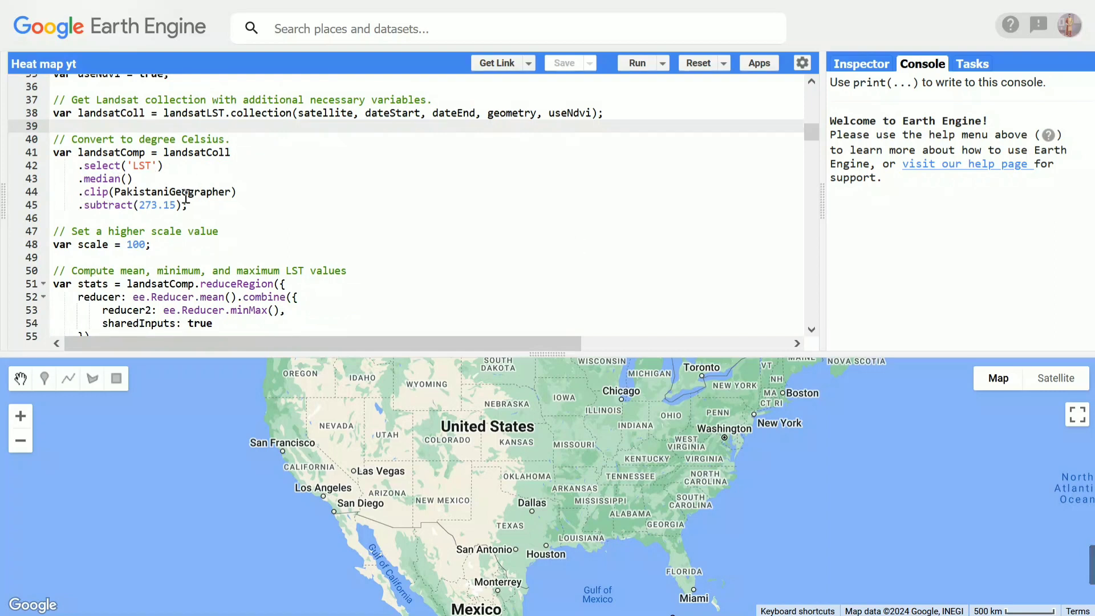
drag(180, 207, 77, 206)
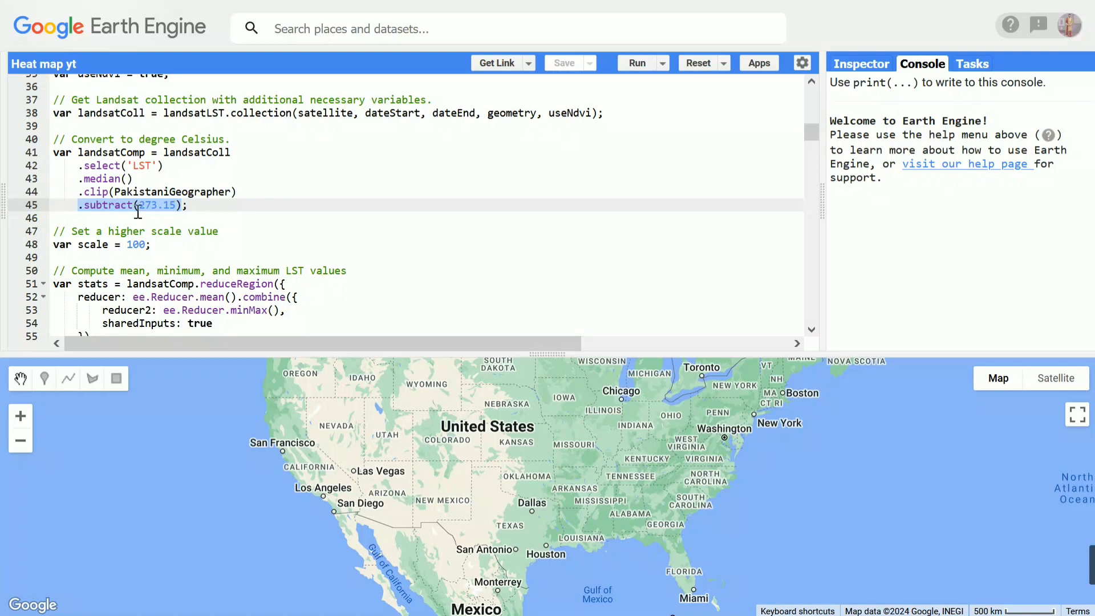
click(567, 269)
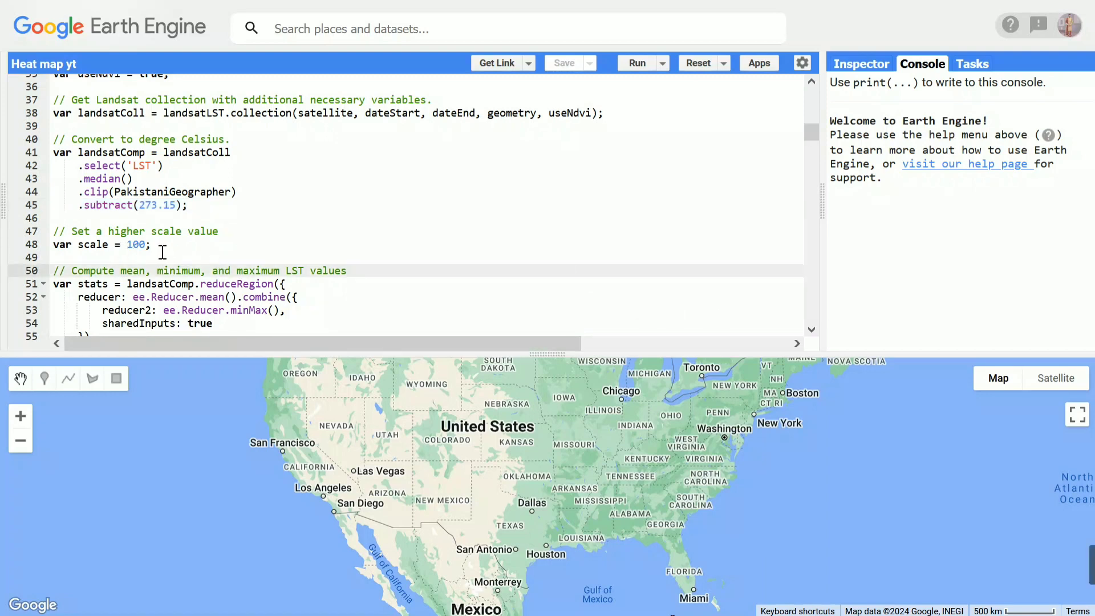
drag(148, 245, 126, 244)
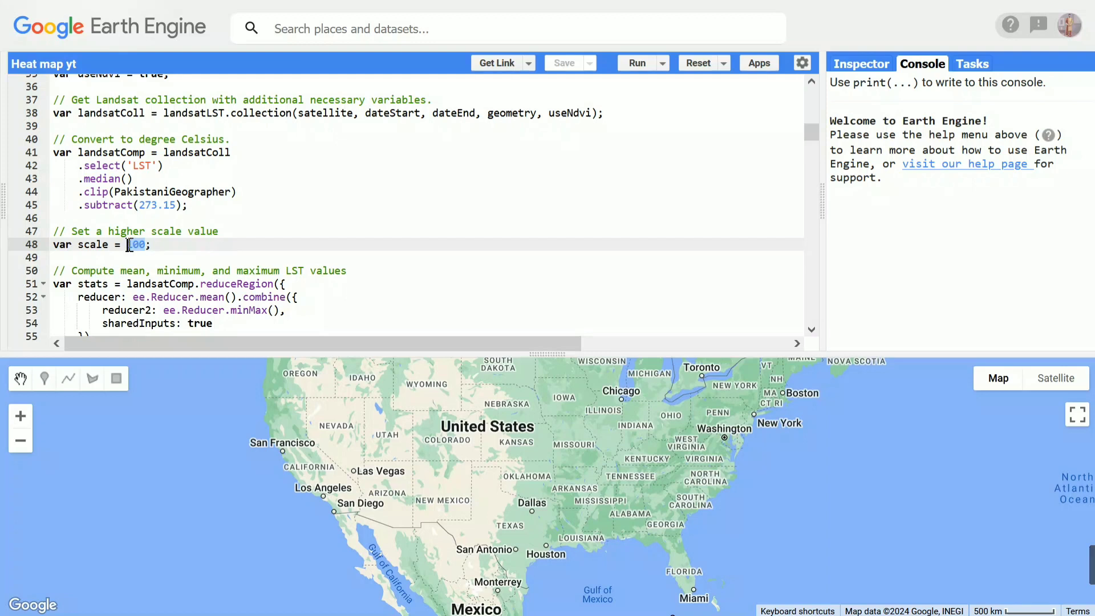
Examine the script's reduceRegion statistics, the minLST and maxLST variables, and the HandsomePakistani palette used for the Heat Map layer.
click(755, 298)
click(811, 330)
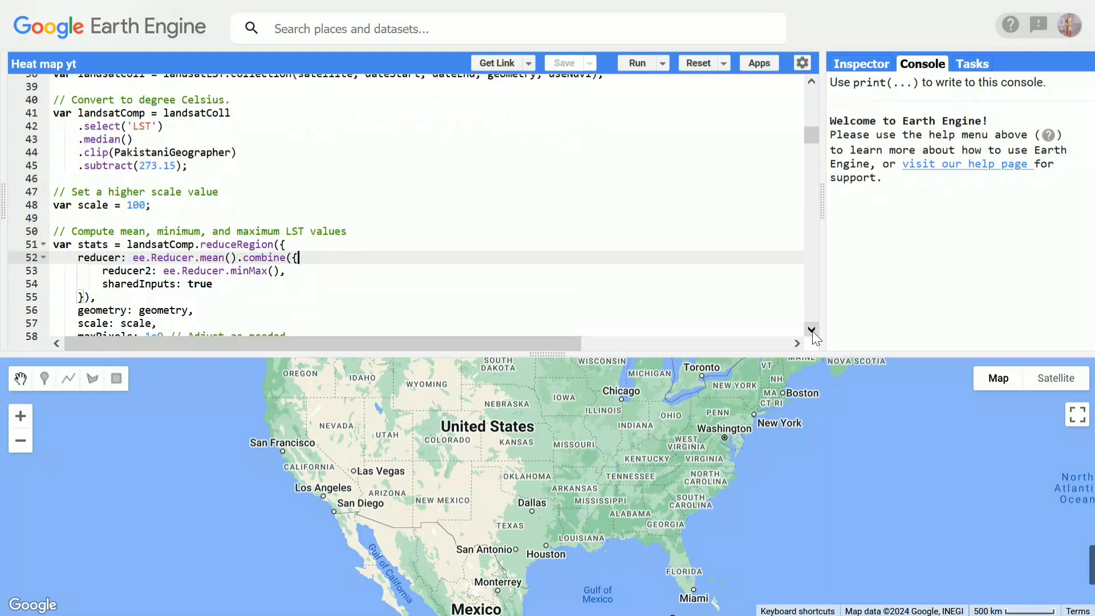
click(811, 330)
click(811, 329)
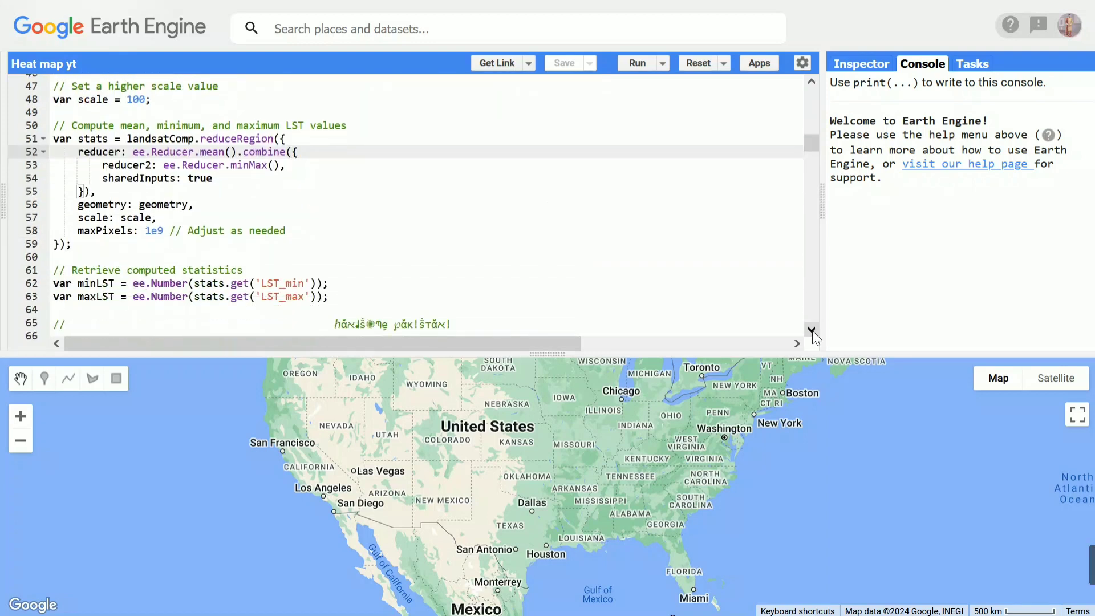
click(812, 329)
click(811, 329)
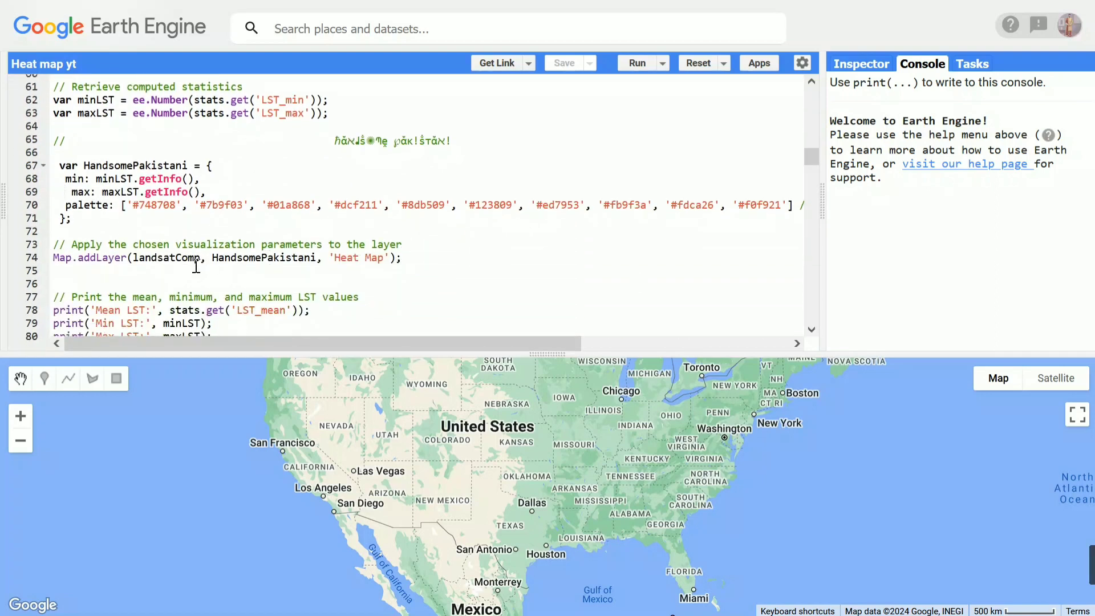
drag(121, 345, 166, 330)
Examine the script's legend code, the Drive export block and the commented-out export for a direct colorful image.
drag(812, 157, 817, 194)
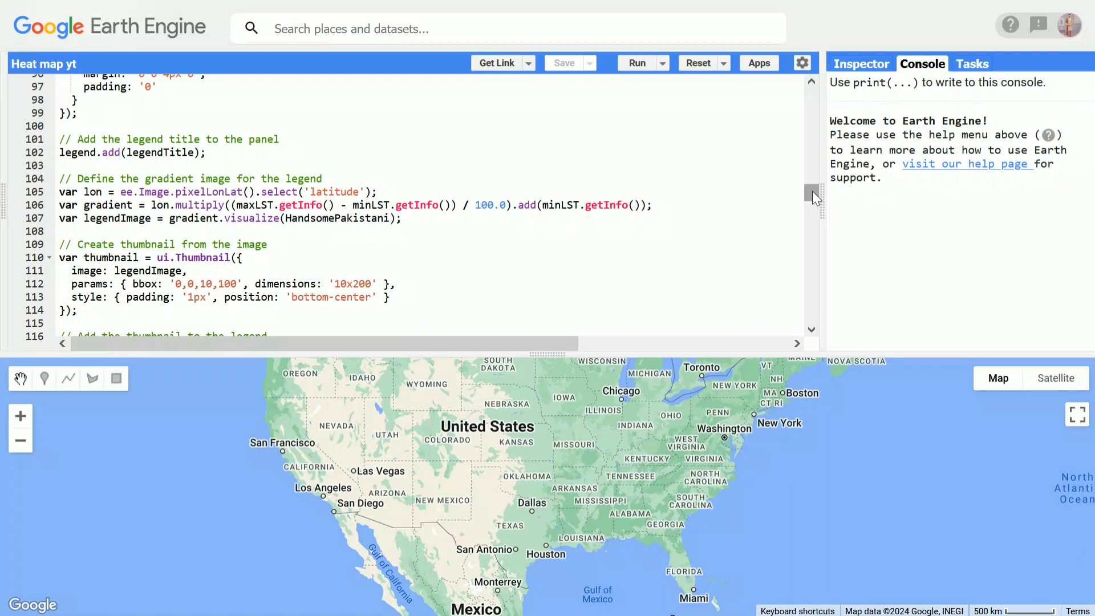
drag(812, 191, 820, 254)
drag(821, 257, 821, 253)
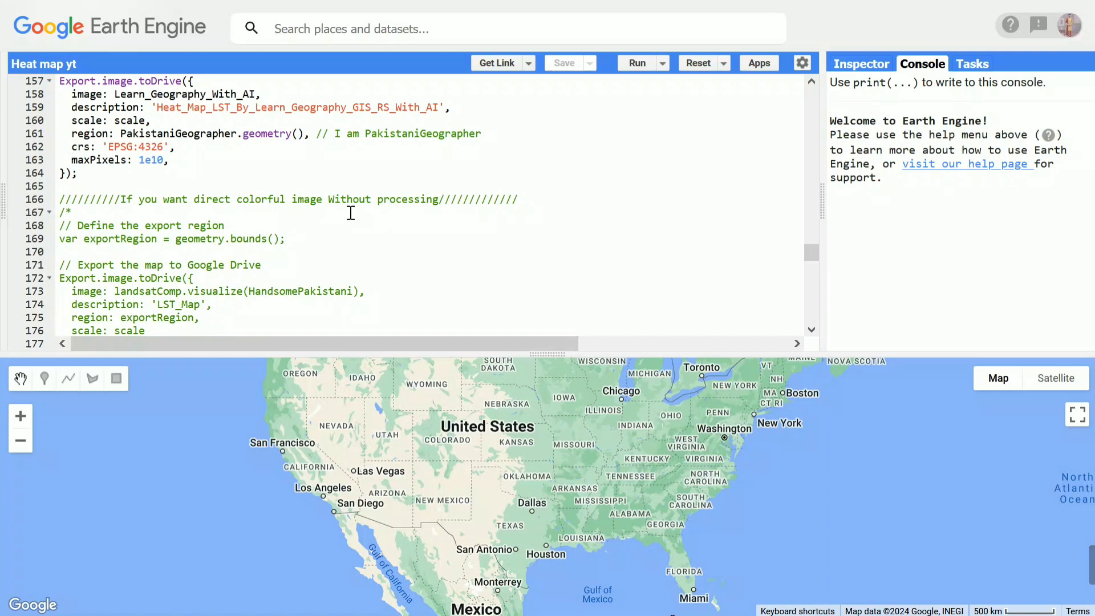
drag(442, 195, 123, 194)
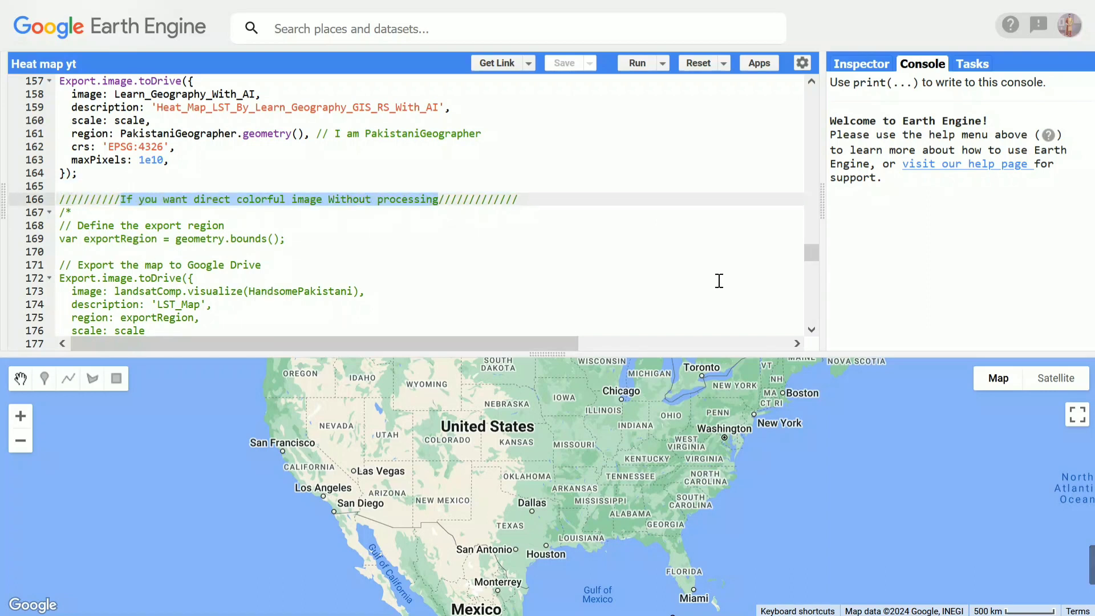
Return to the start of the Heat map yt script and run it.
drag(810, 253, 834, 80)
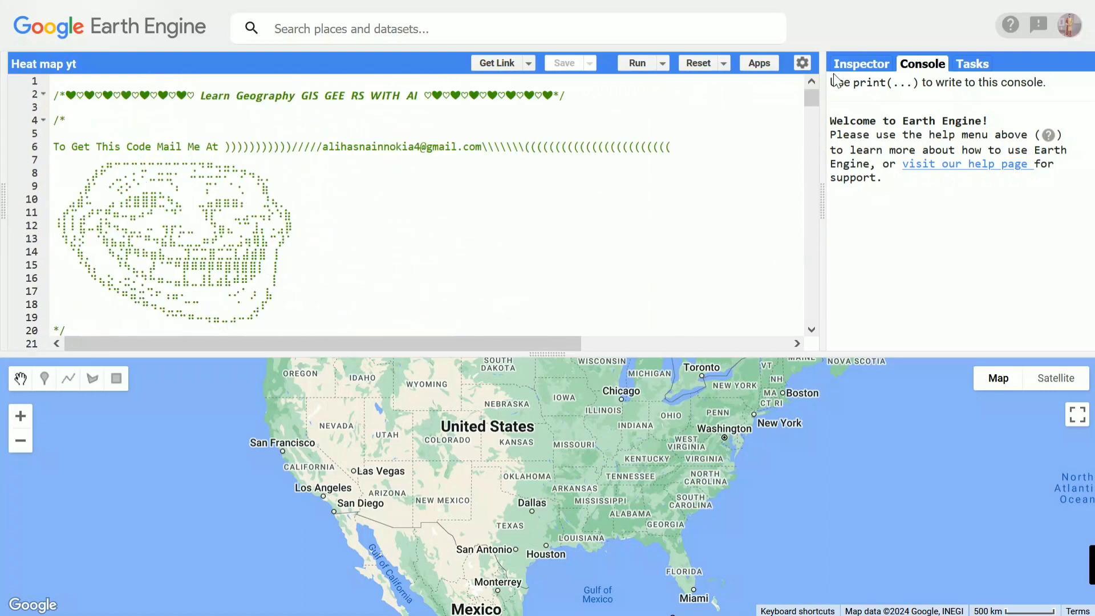
click(633, 64)
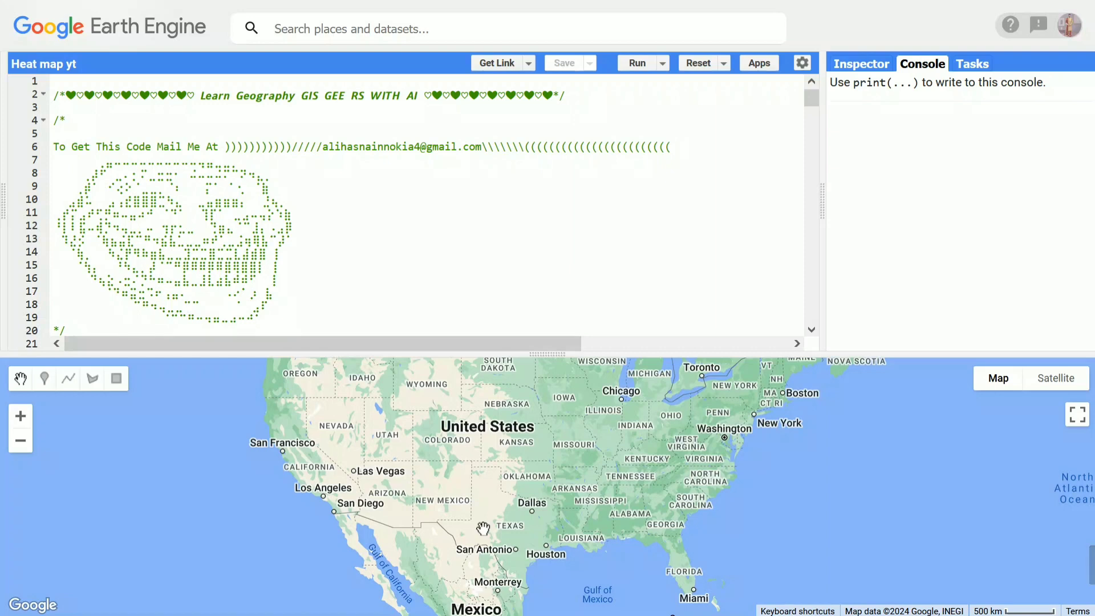
key(ctrl+Return)
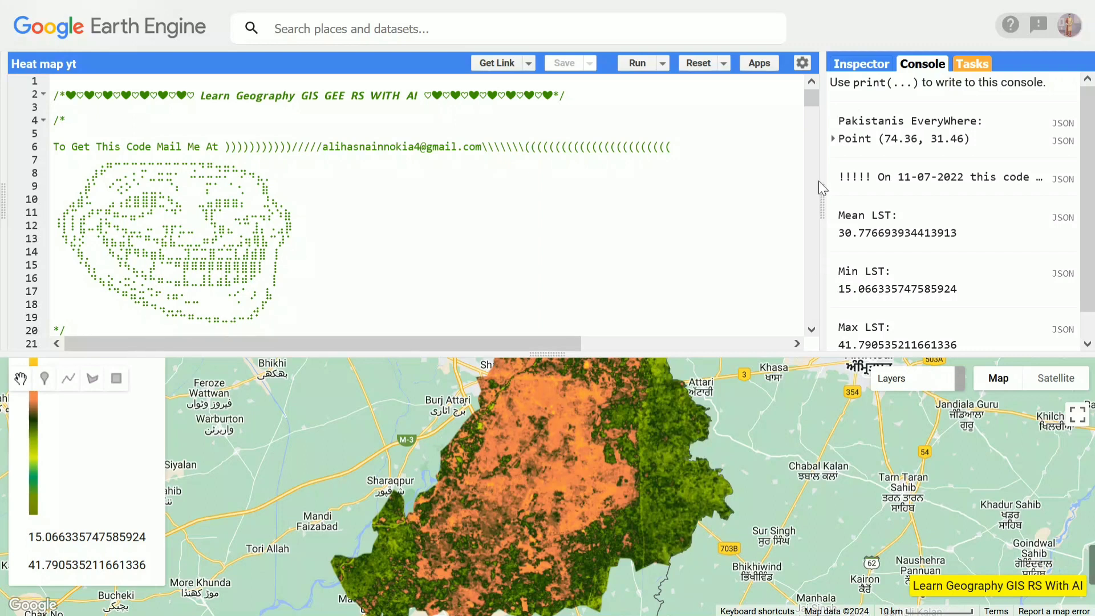
Widen the console, expand the printed Point and examine the mean, minimum and maximum LST values.
drag(822, 197, 798, 195)
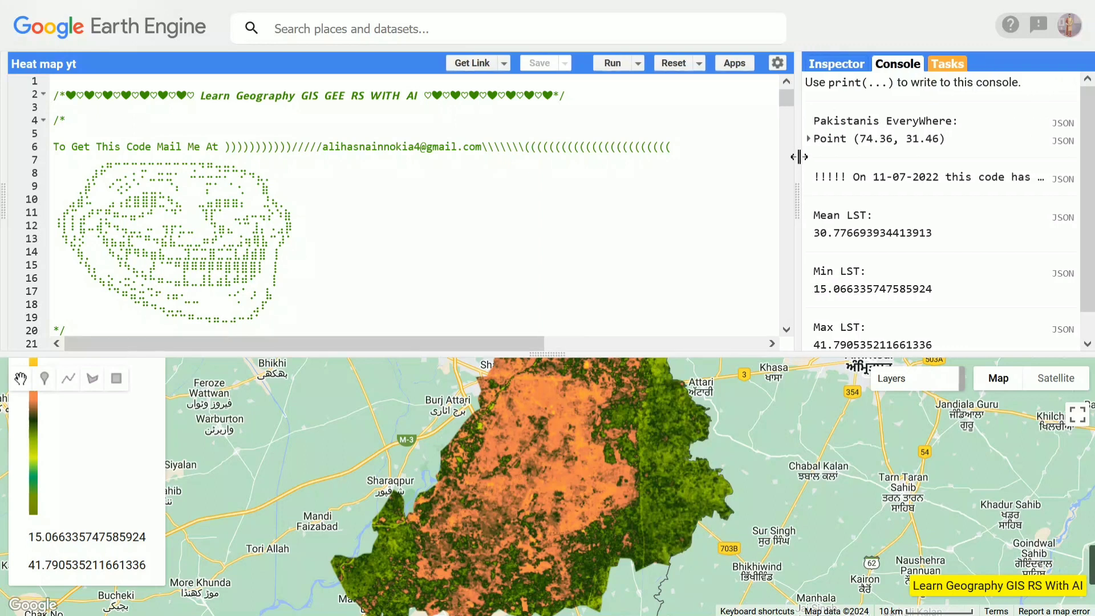
click(810, 140)
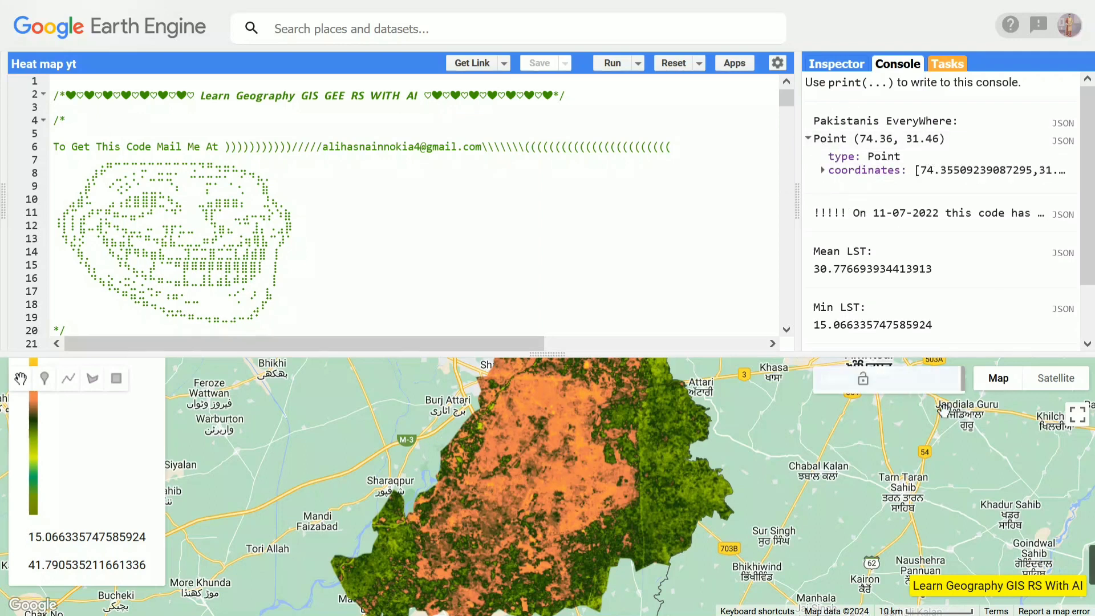
scroll(1091, 228, down, 1)
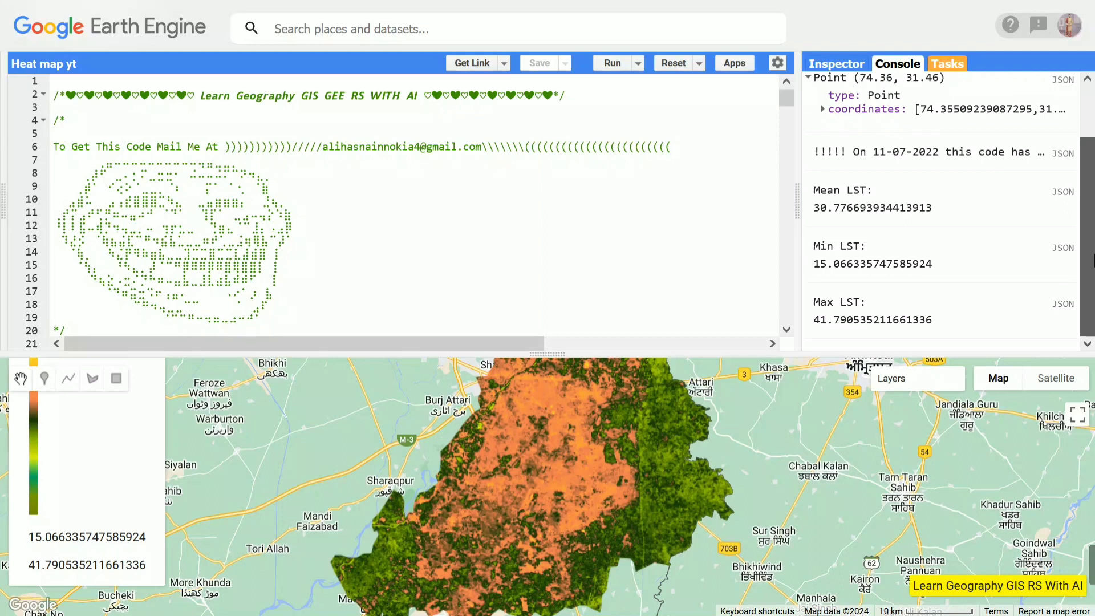
drag(810, 187, 929, 209)
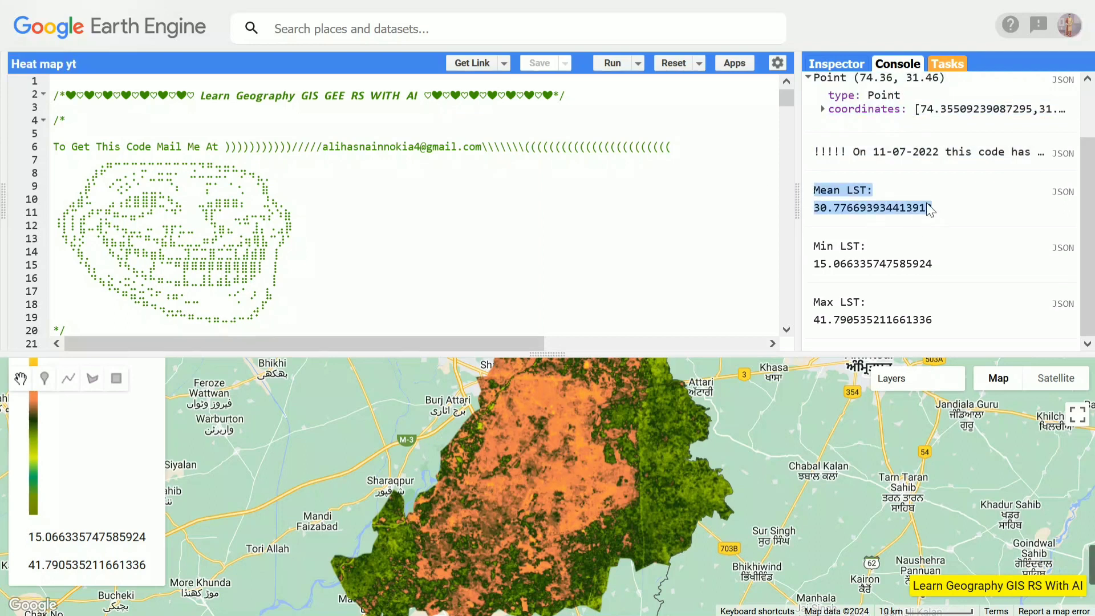
drag(808, 254, 946, 277)
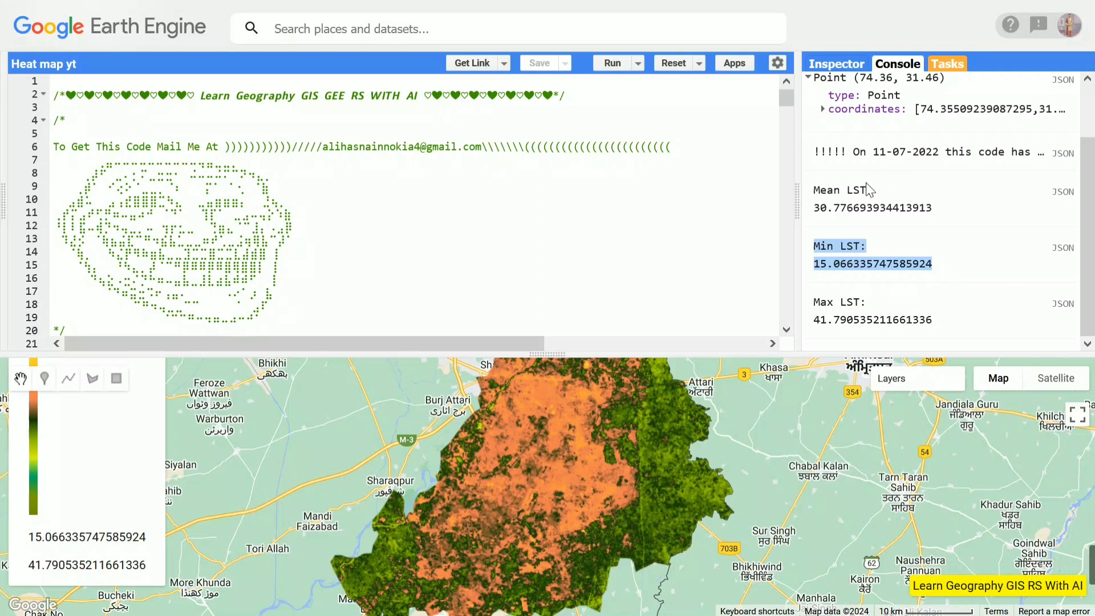
key(ctrl+a)
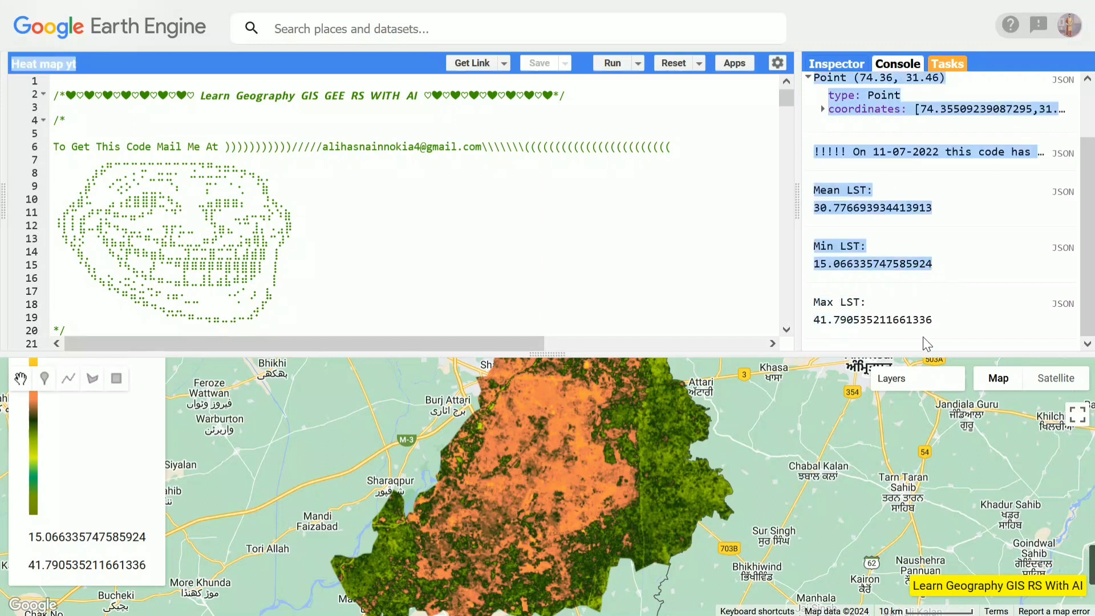
triple_click(969, 338)
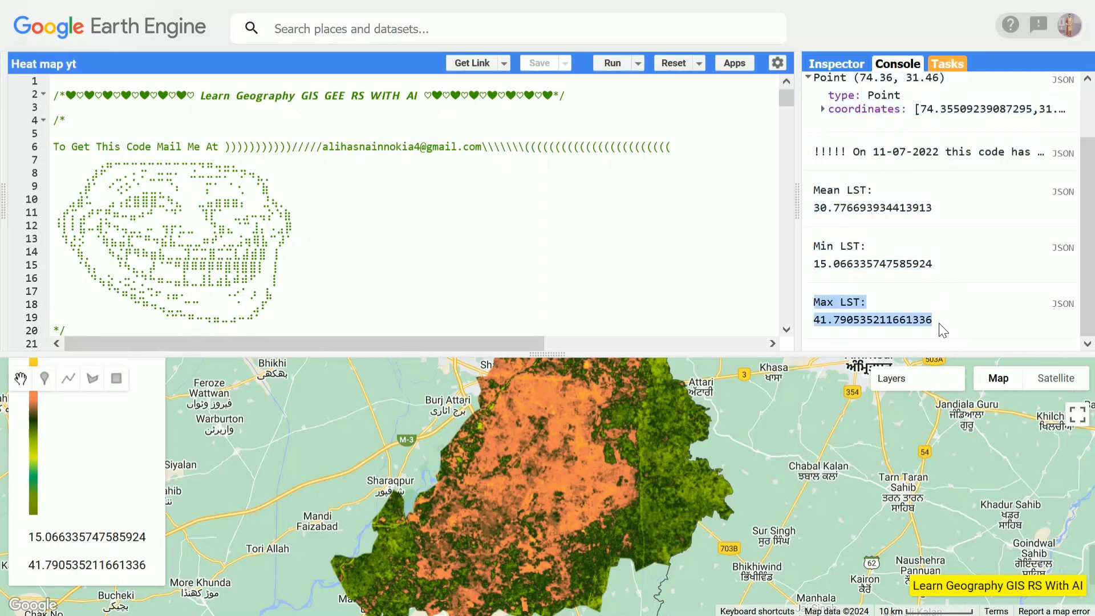
Show the map in full screen and examine the Heat Map (LST) legend's title, colour ramp and minimum and maximum values.
click(1080, 423)
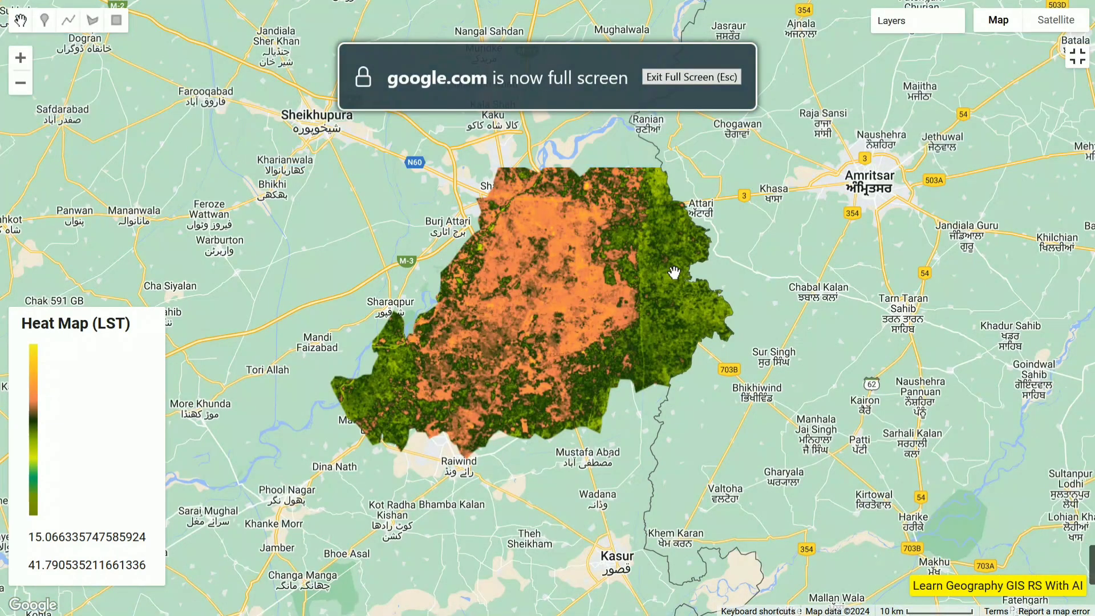
drag(23, 324, 137, 332)
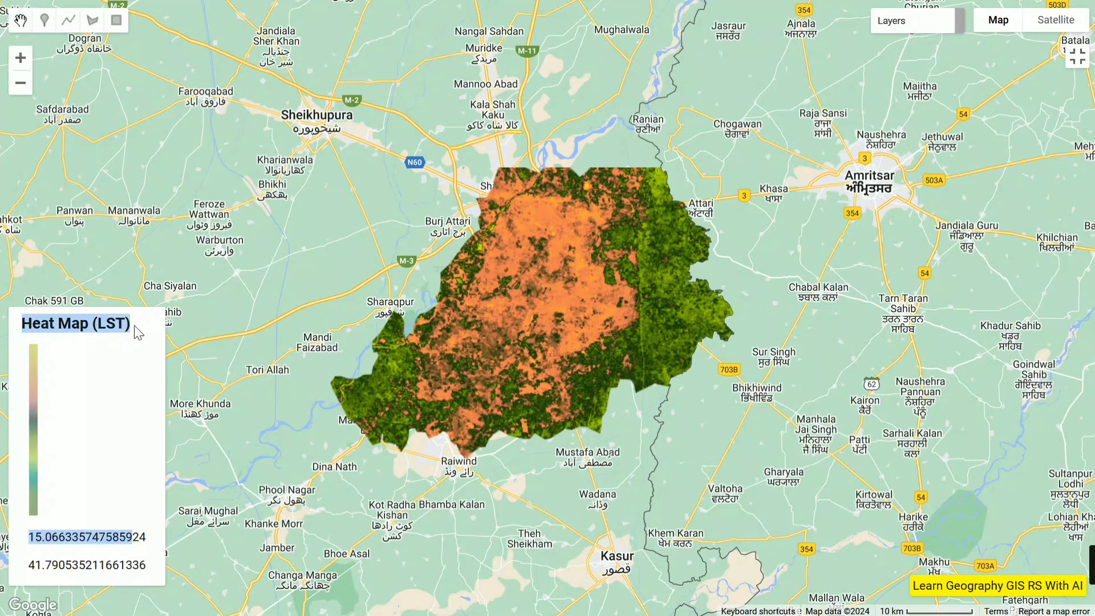
click(114, 374)
drag(24, 542, 137, 539)
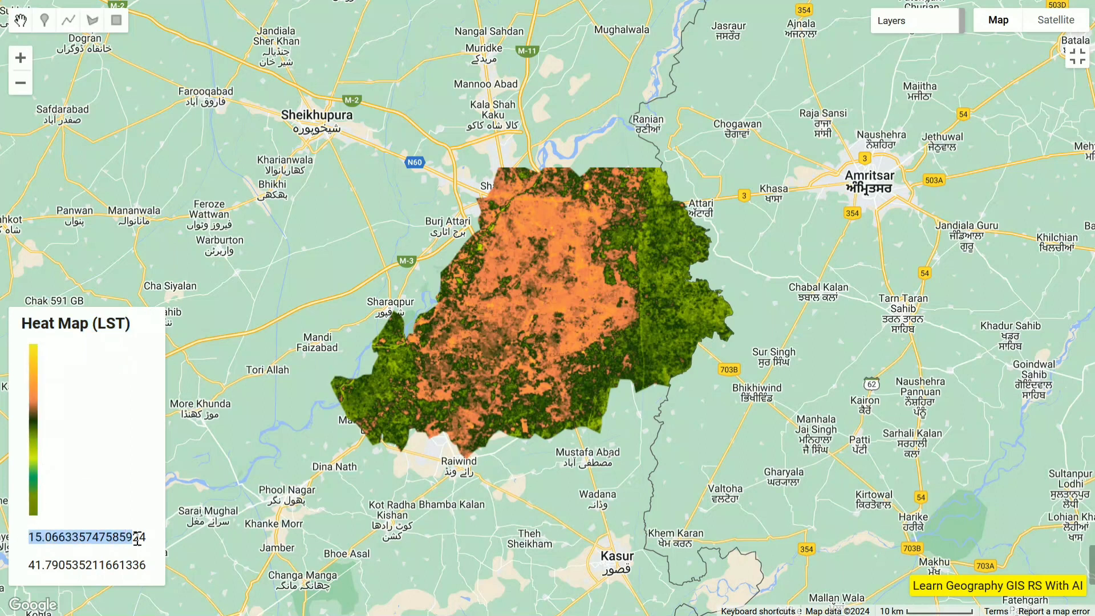
click(105, 542)
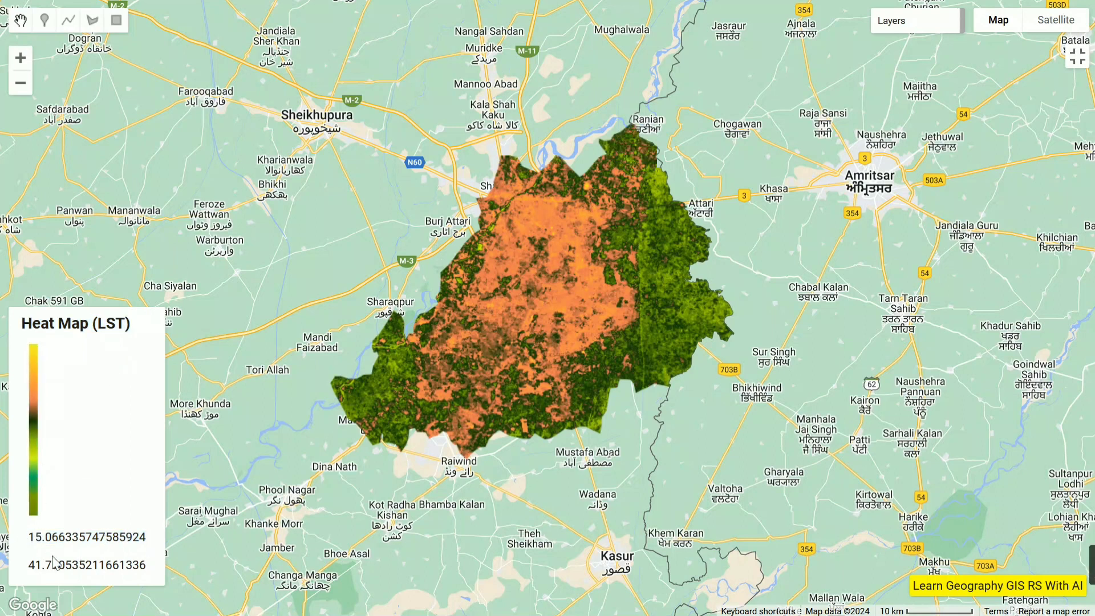
drag(27, 565, 151, 562)
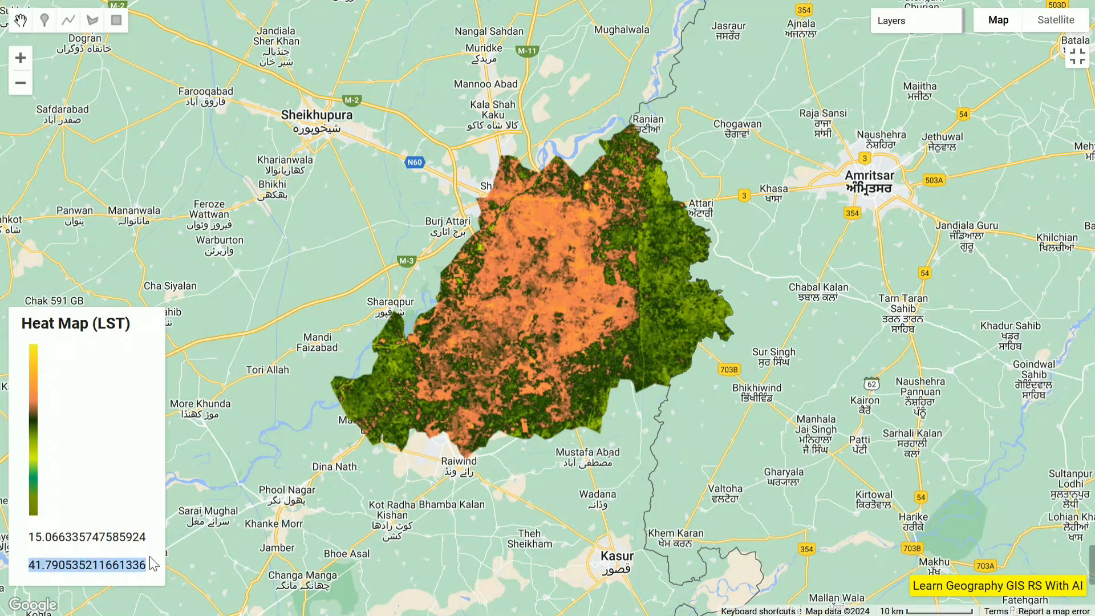
click(495, 426)
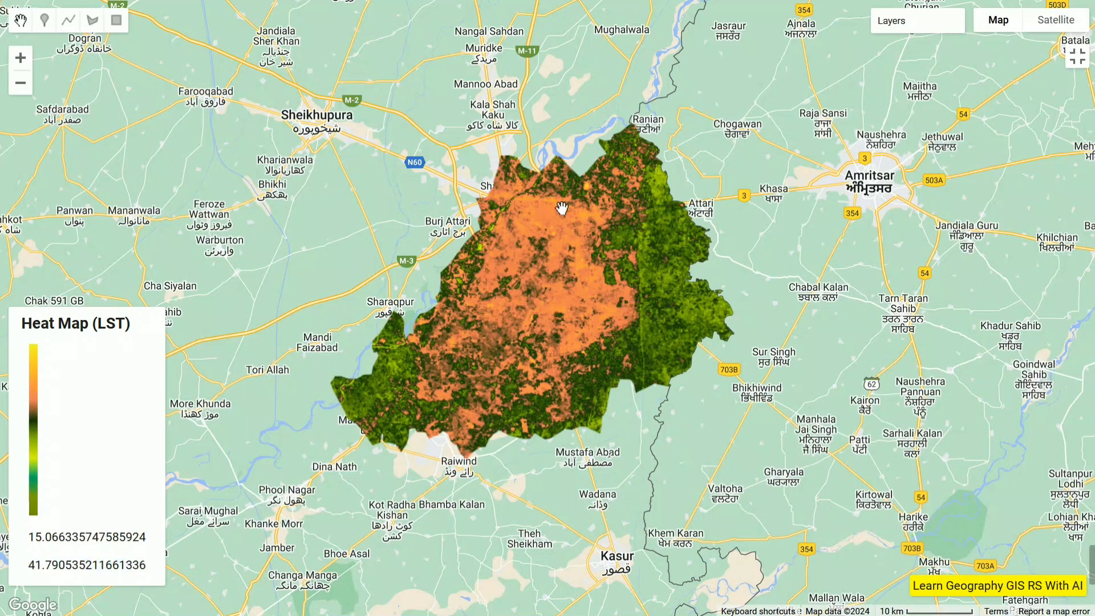
View the heat map over satellite imagery without labels, restore the road map background and leave the full-screen map.
click(1055, 20)
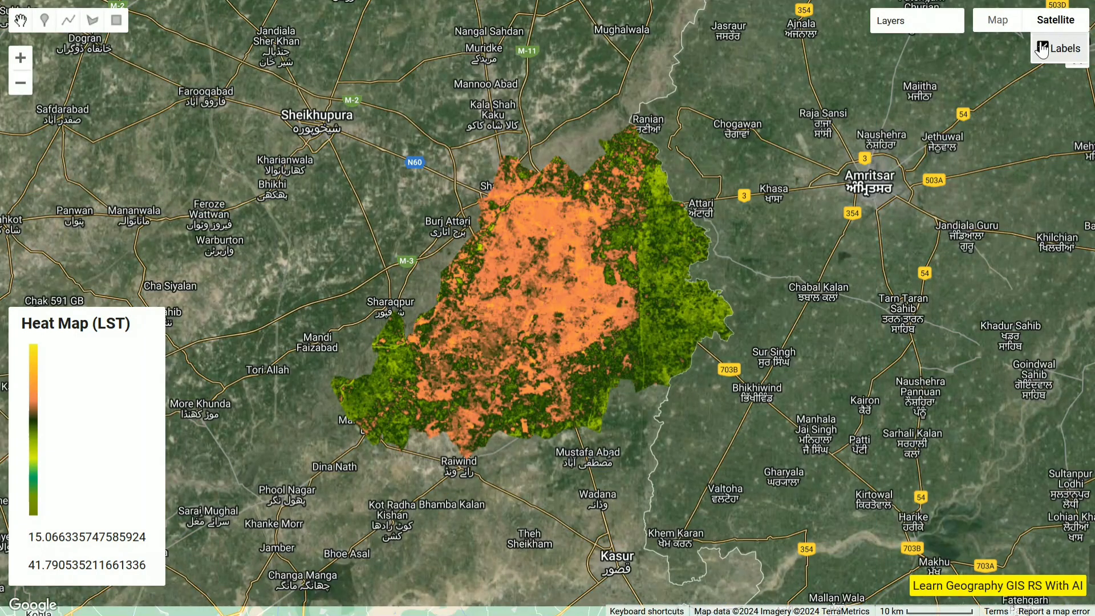
click(1043, 48)
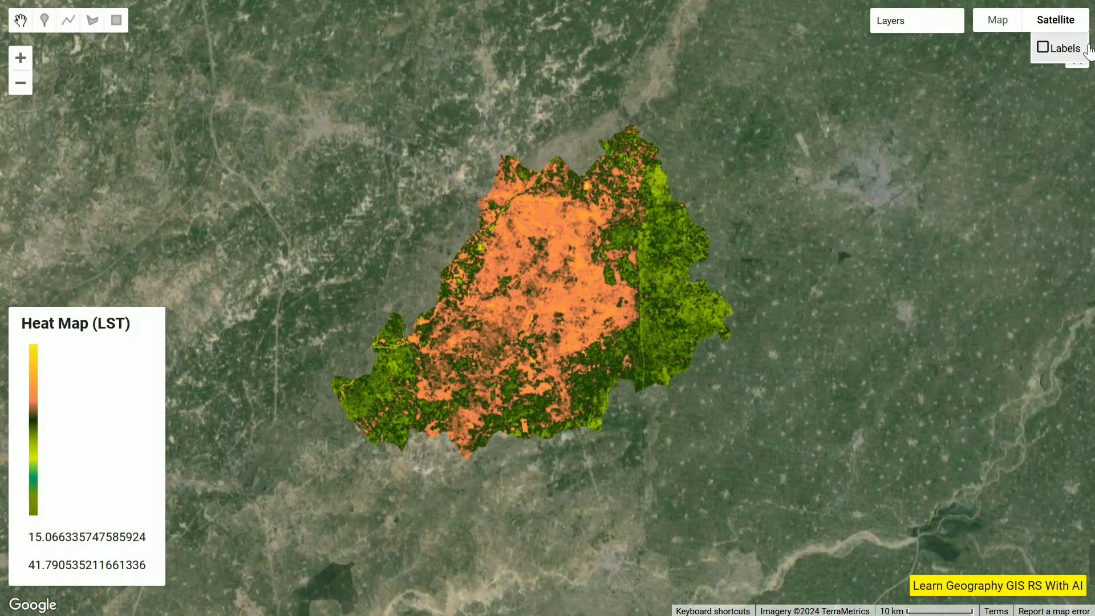
click(1007, 22)
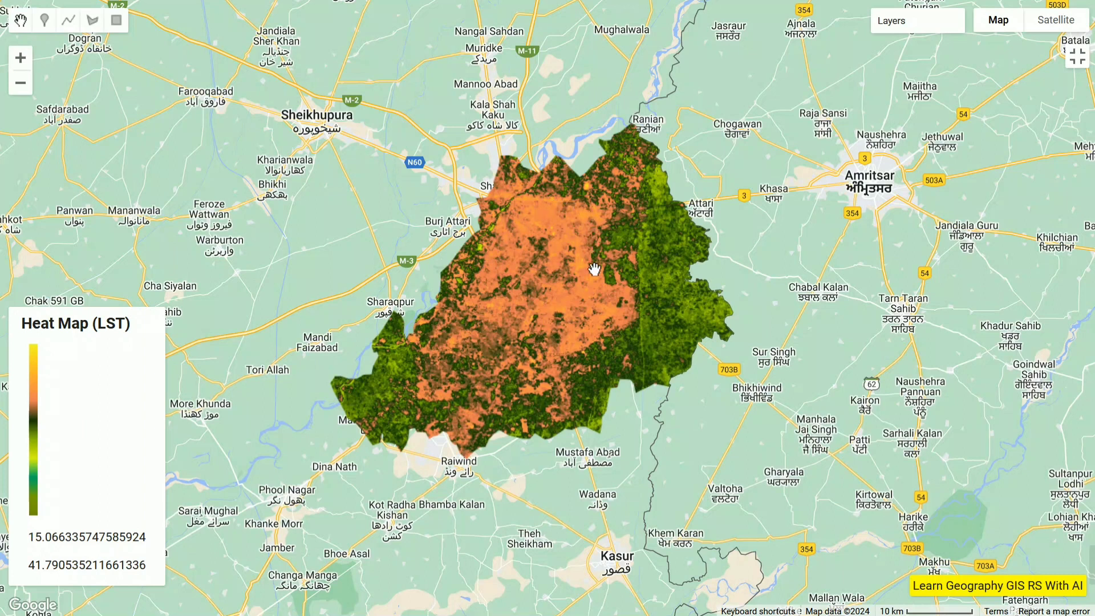
drag(25, 398, 90, 398)
click(1078, 59)
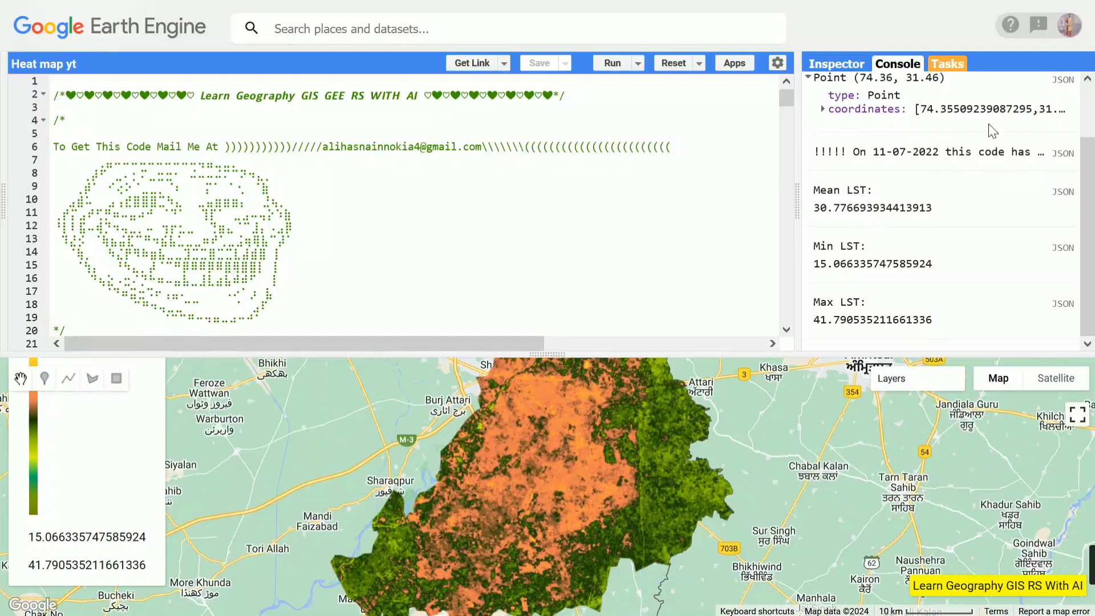
Submit the heat map's image export to Drive with both the task name and the filename set to yt.
click(945, 63)
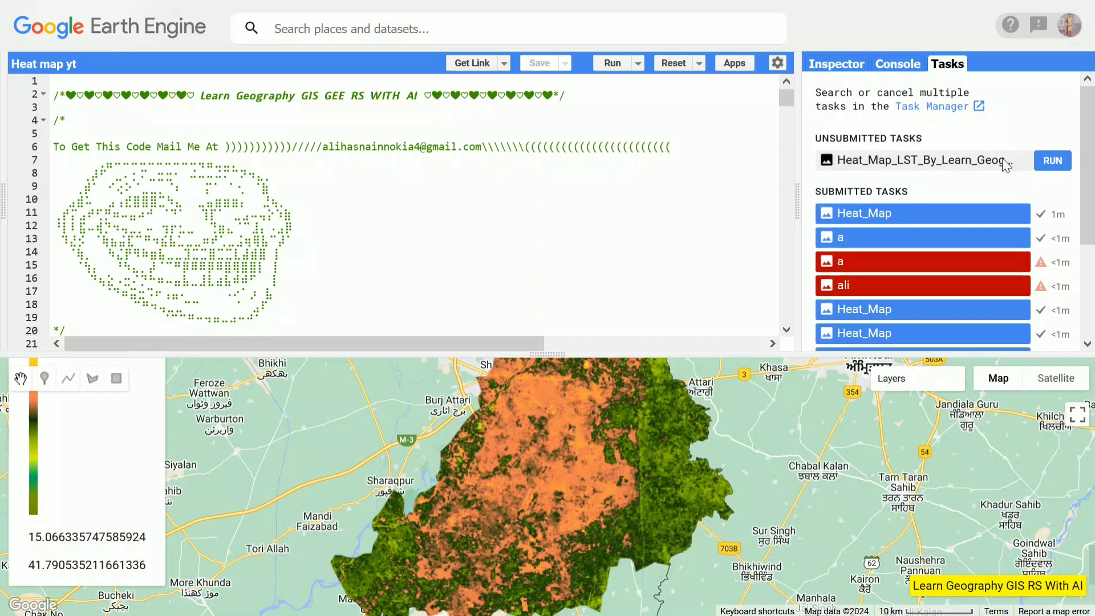
click(1049, 159)
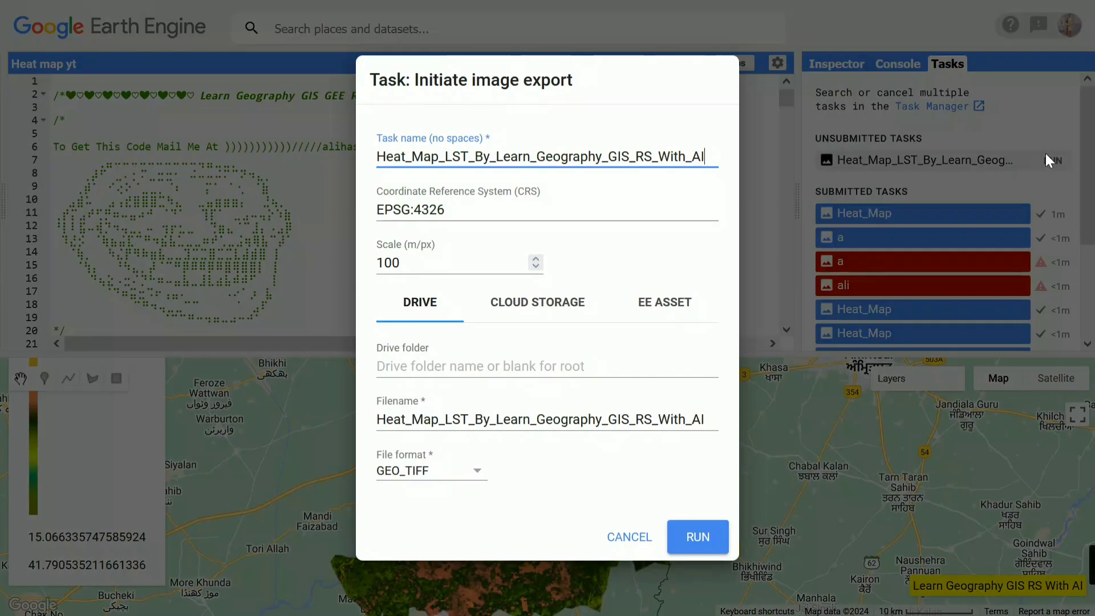
drag(706, 153, 335, 161)
text(yt)
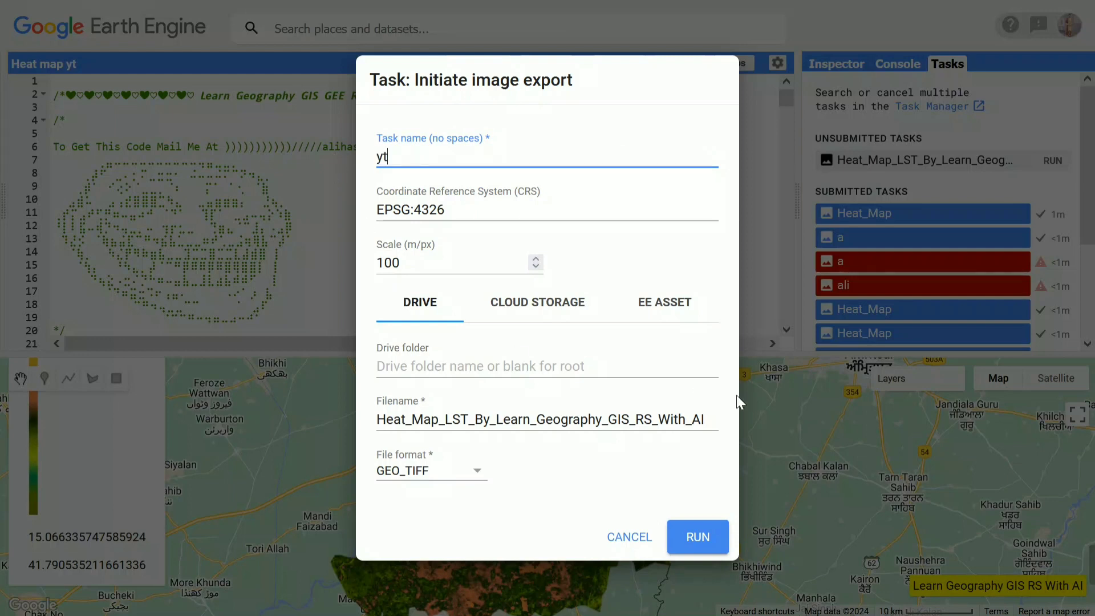
drag(706, 420, 331, 395)
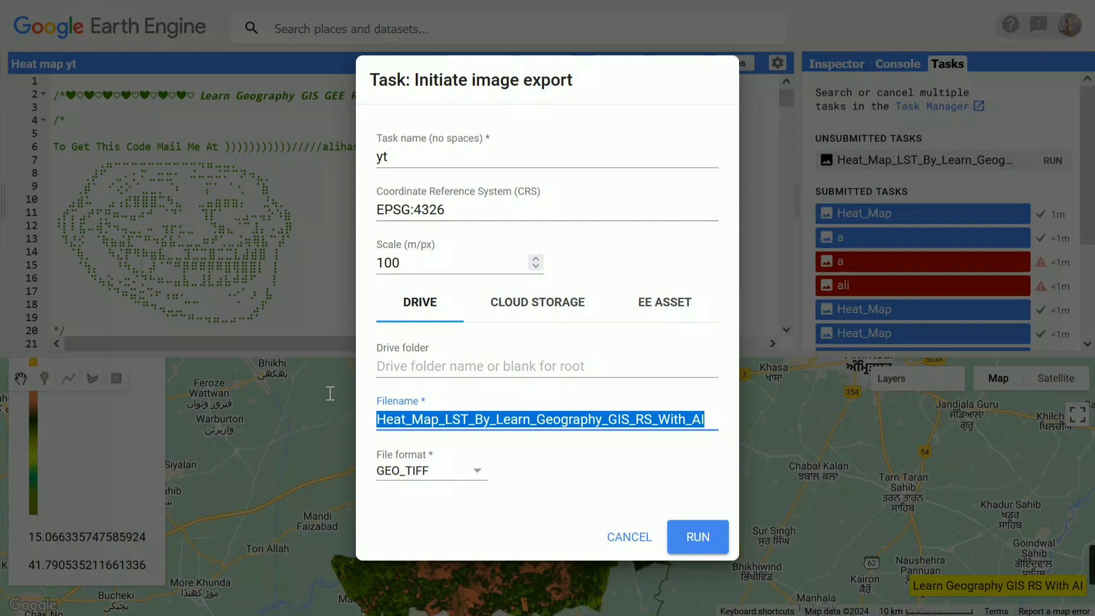
text(ygt)
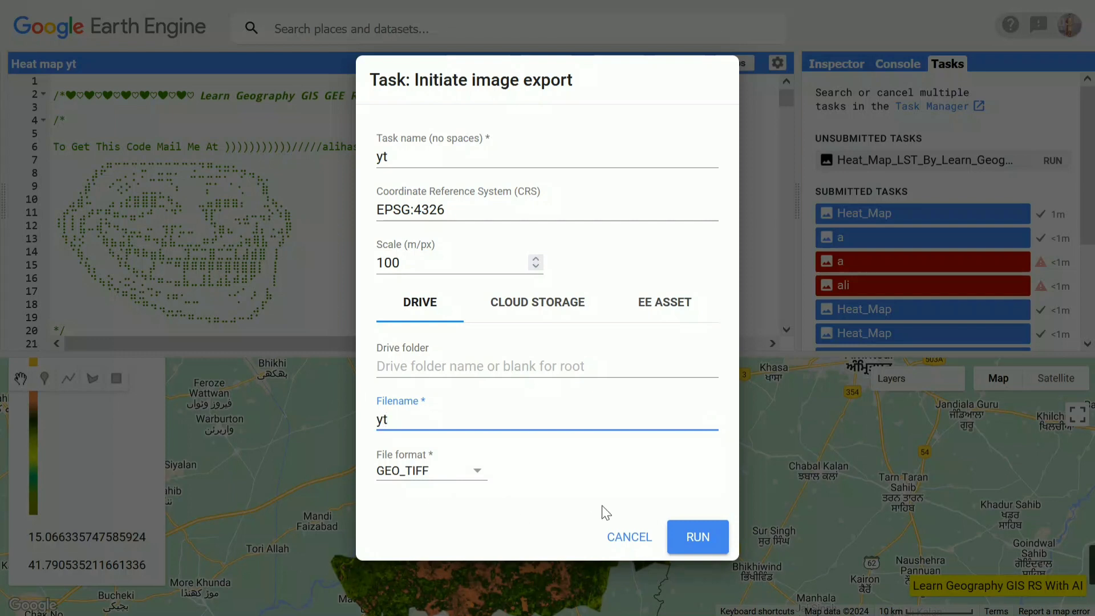
click(681, 538)
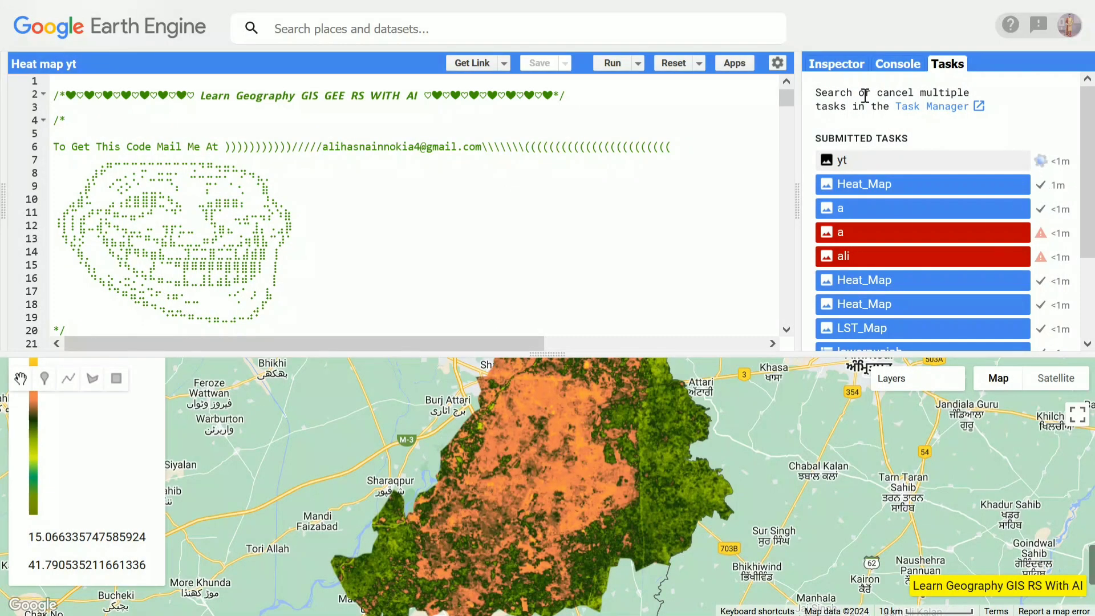
Expand the details of the submitted yt export task and take the browser out of full screen.
click(994, 156)
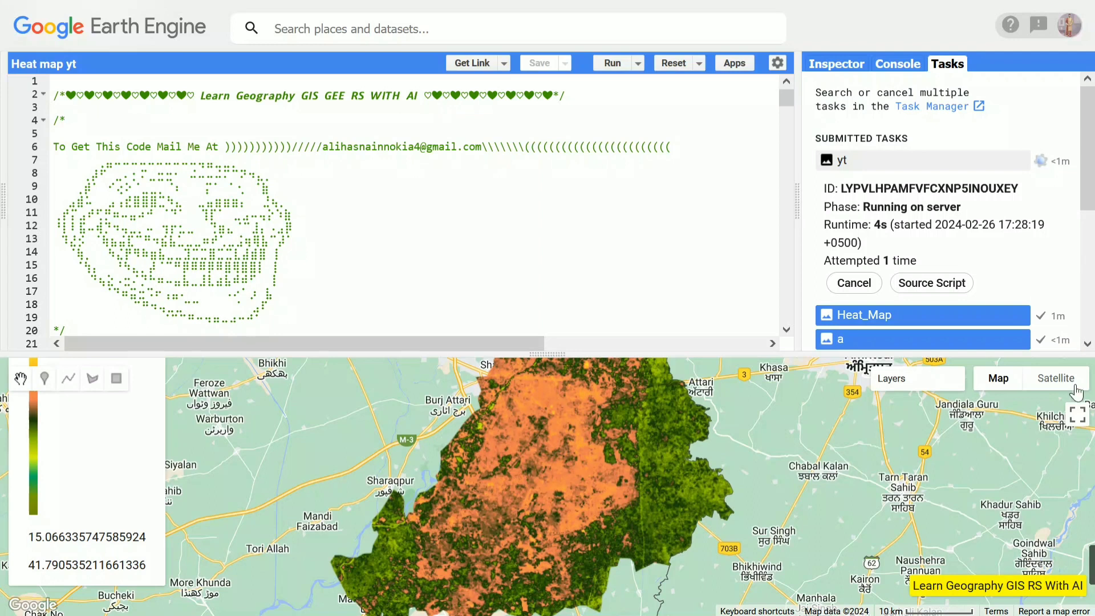
key(F11)
click(1075, 54)
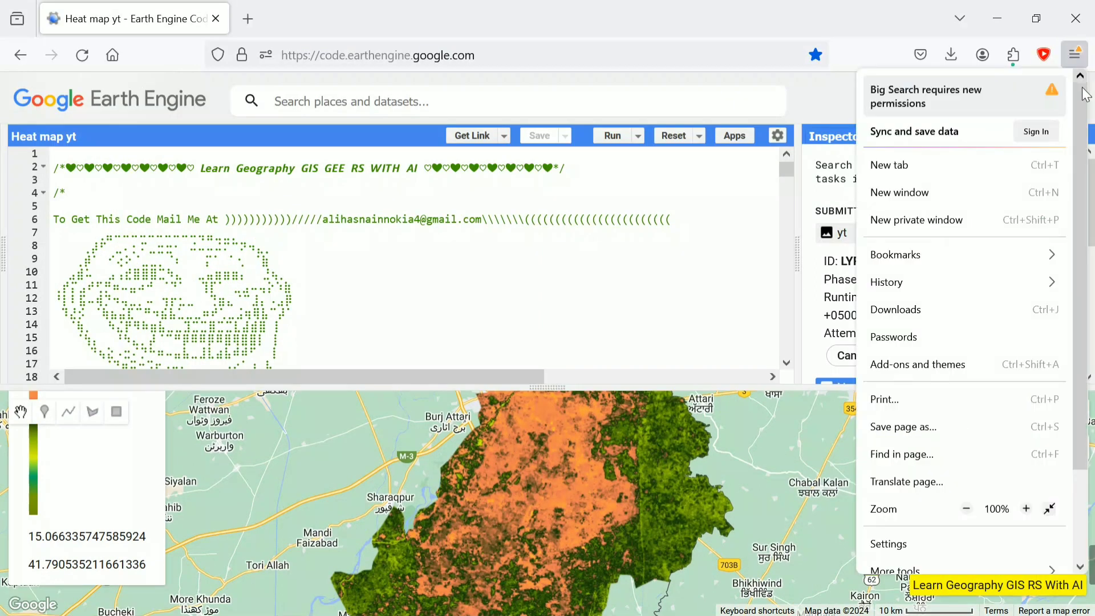
click(1050, 509)
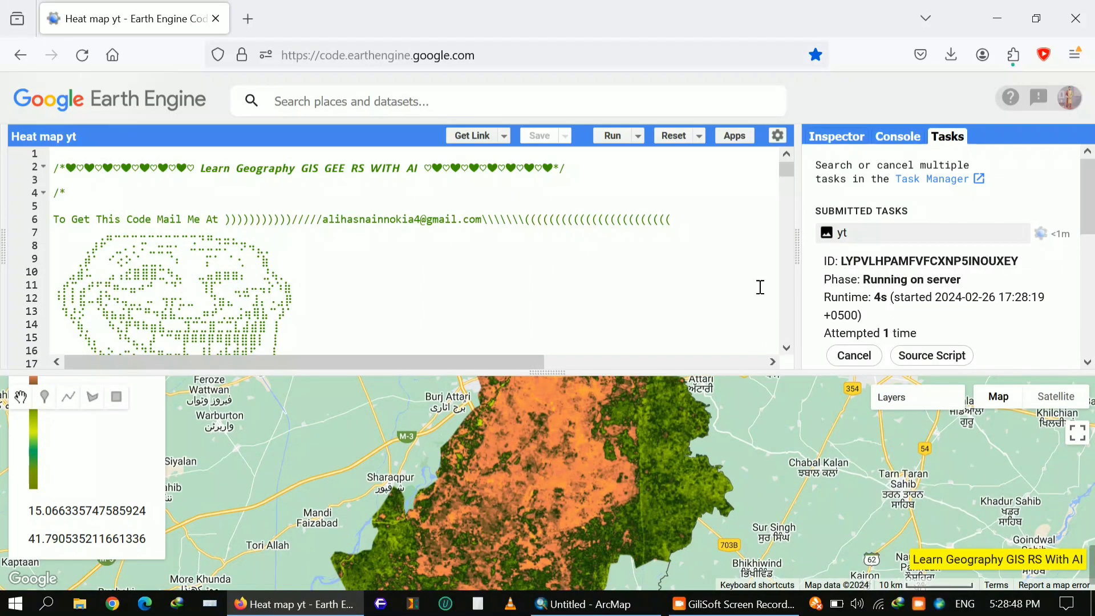
scroll(784, 351, down, 2)
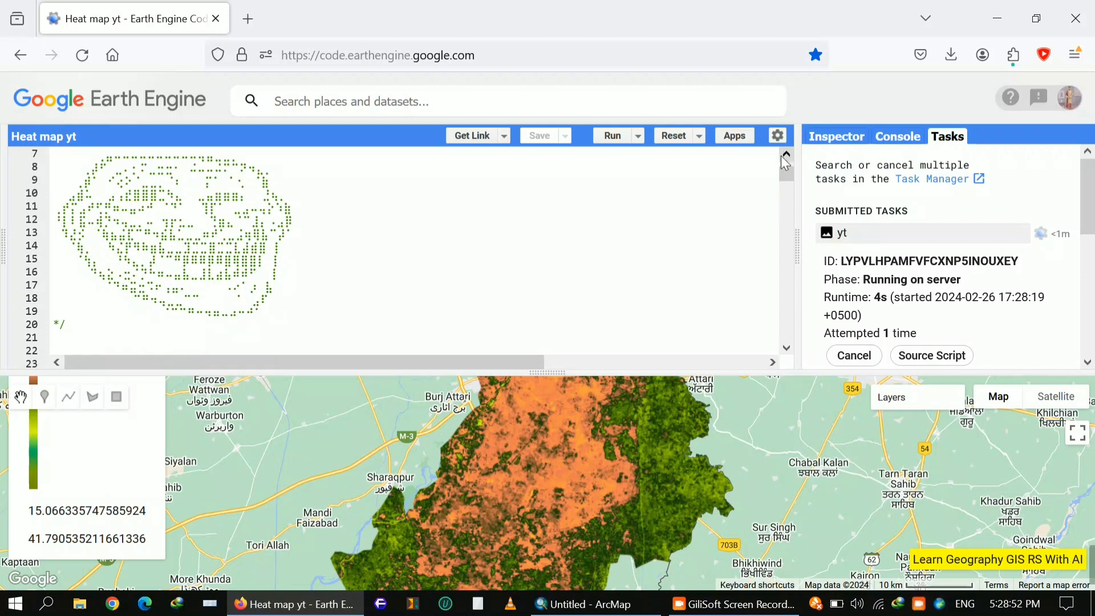
scroll(786, 165, up, 1)
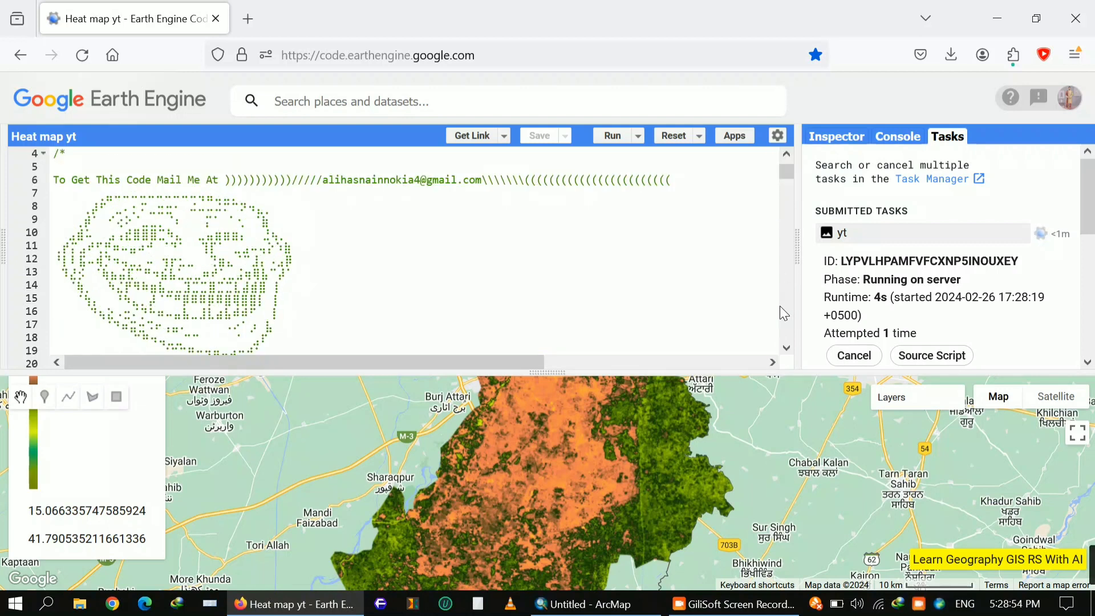
click(788, 348)
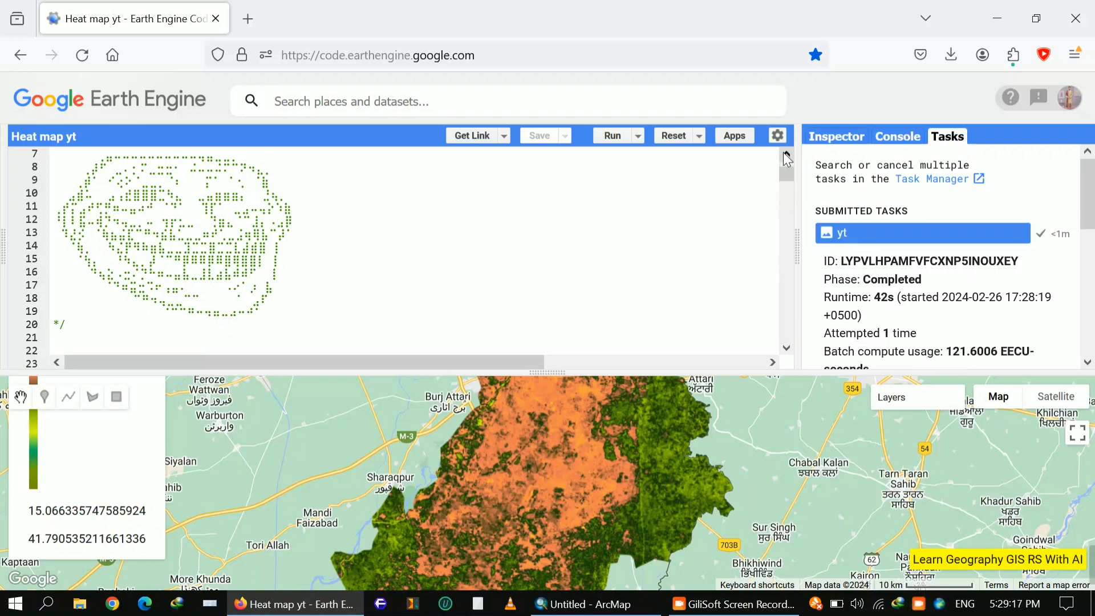
Open the completed yt export in Google Drive and download the yt.tif file.
scroll(941, 257, down, 2)
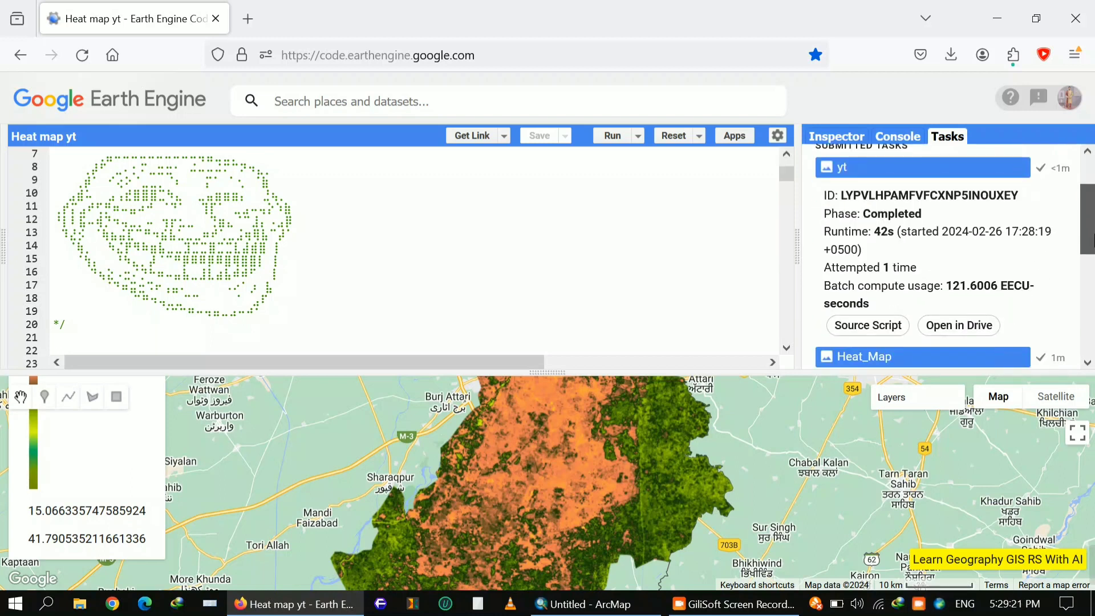
click(958, 323)
right_click(453, 285)
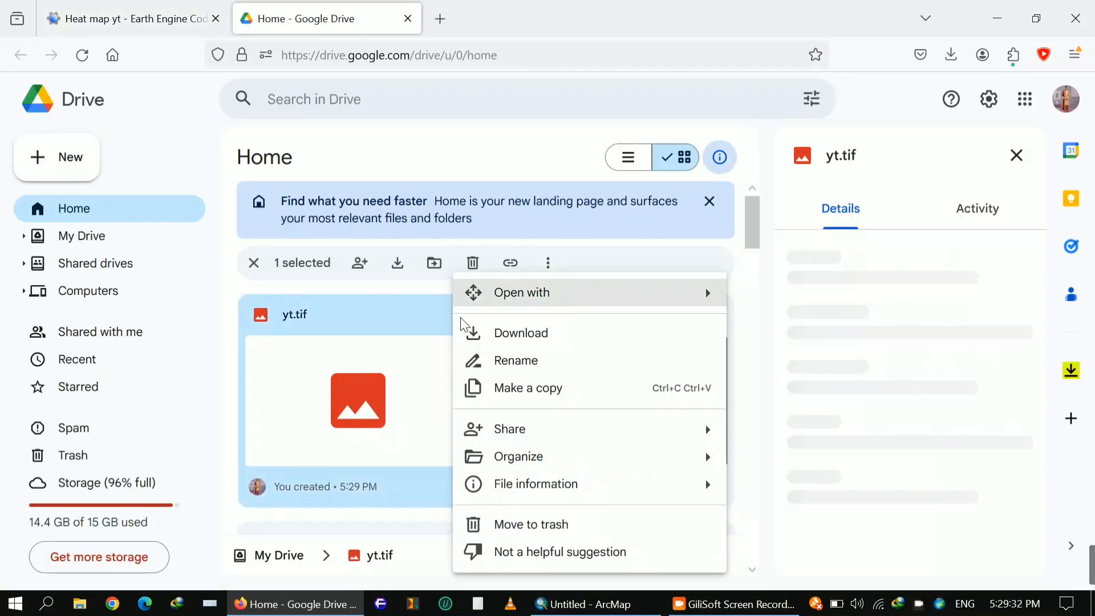
click(518, 330)
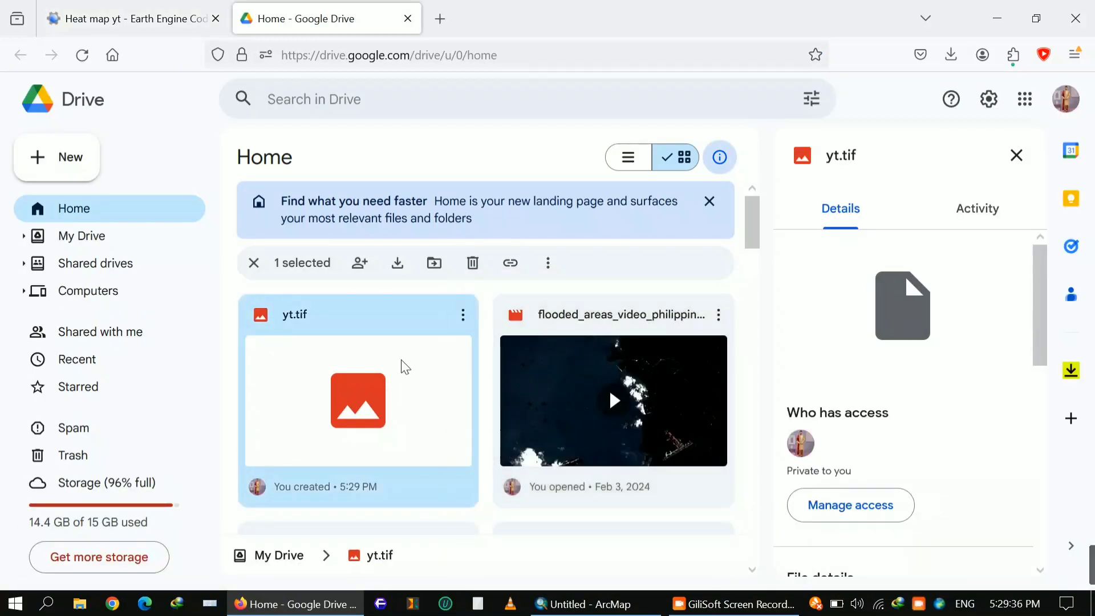
Add the downloaded yt raster from the Downloads folder to the ArcMap document as a layer.
click(542, 377)
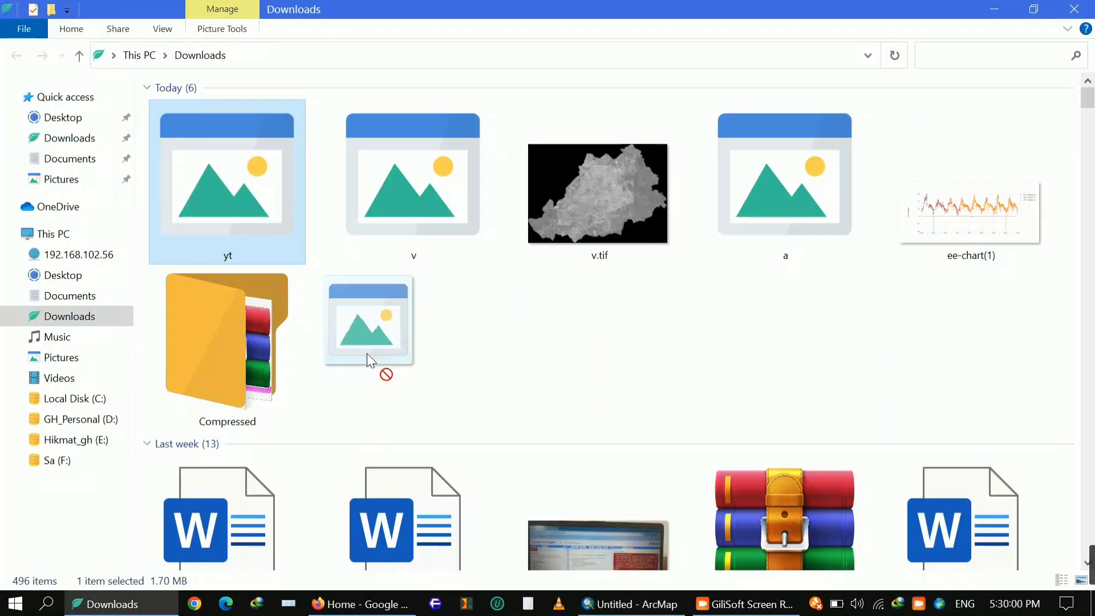
mouse_move(383, 369)
mouse_down()
mouse_move(549, 511)
mouse_move(604, 596)
mouse_move(295, 408)
mouse_move(102, 248)
mouse_up()
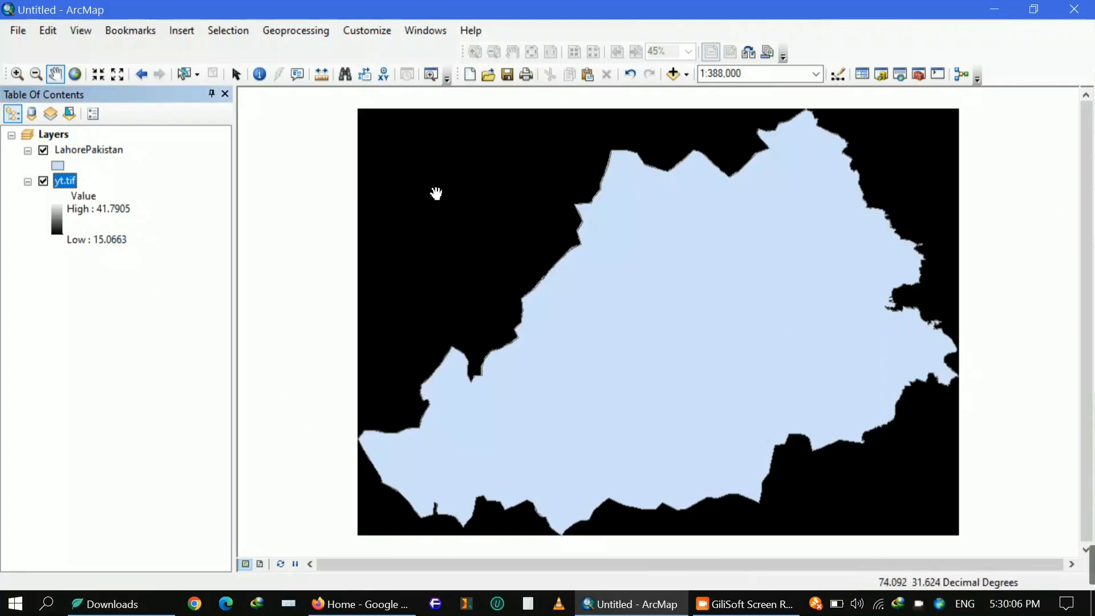
Search ArcMap's tools for "Extract by mask" and open the Extract by Mask (Spatial Analyst) tool.
click(443, 33)
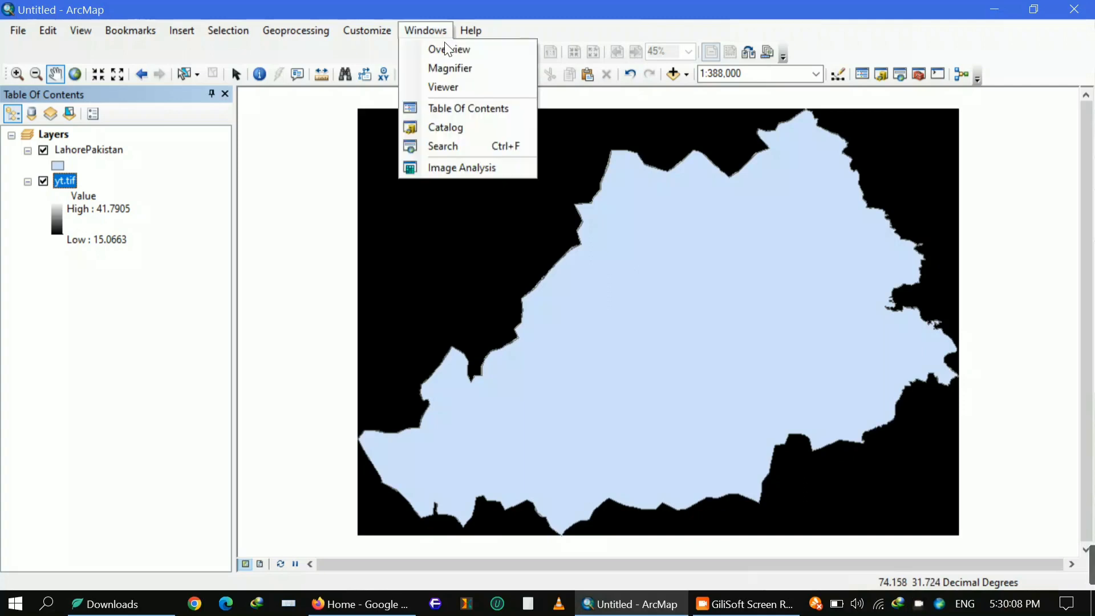
click(447, 146)
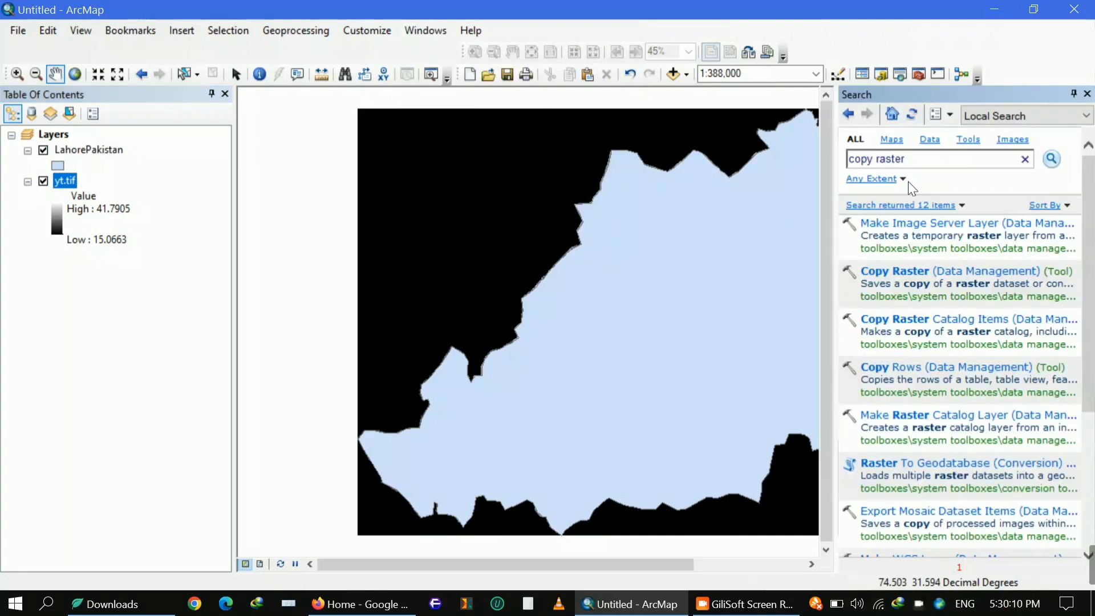
click(982, 157)
drag(965, 164, 814, 165)
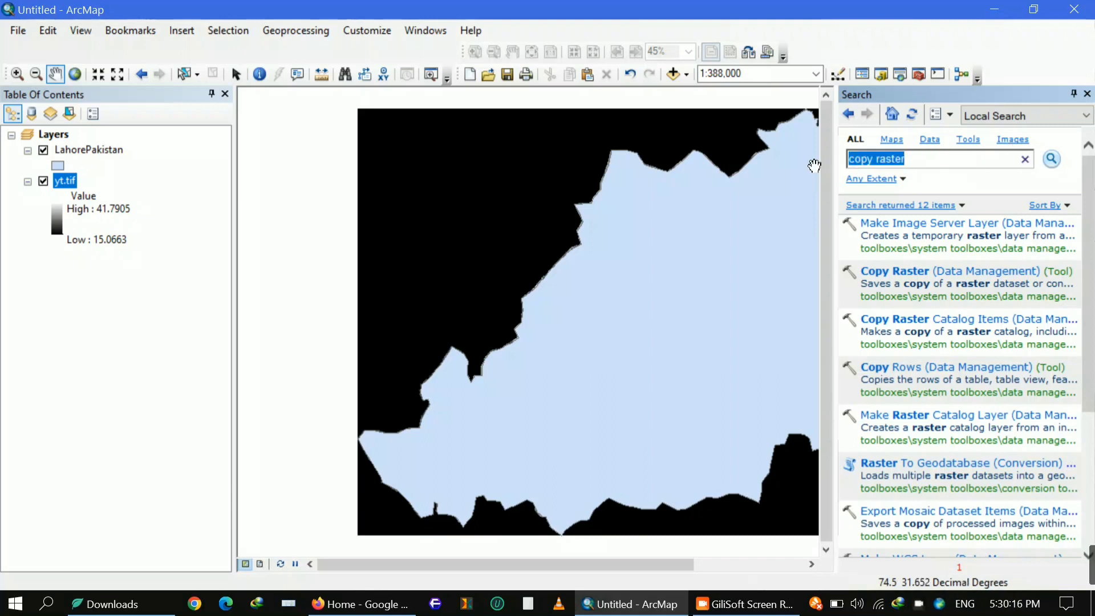
text(Exr)
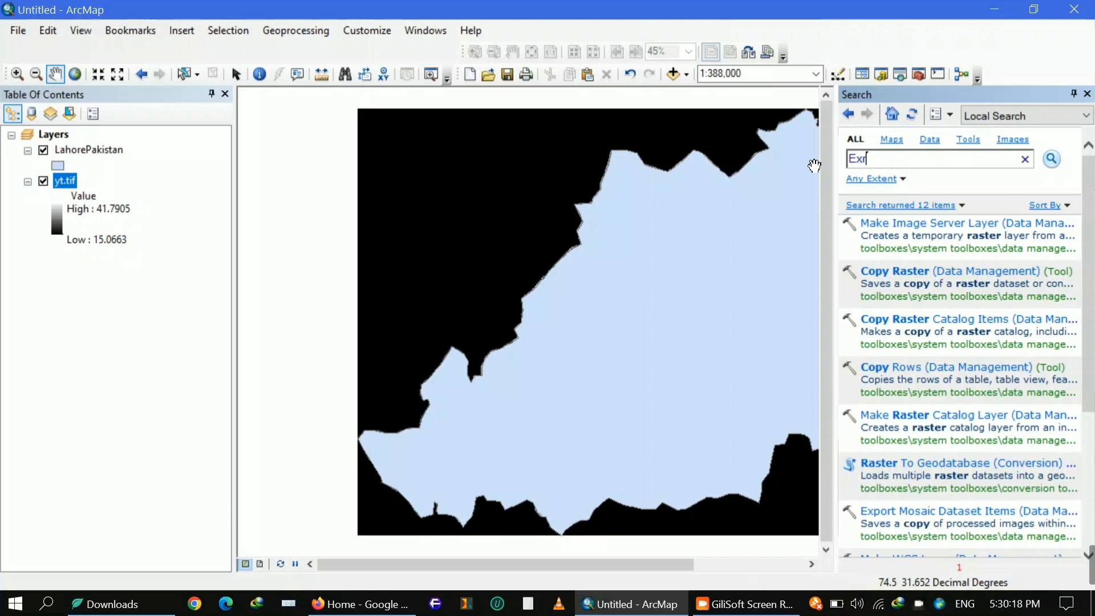
text(tract by mas)
text(k)
key(Return)
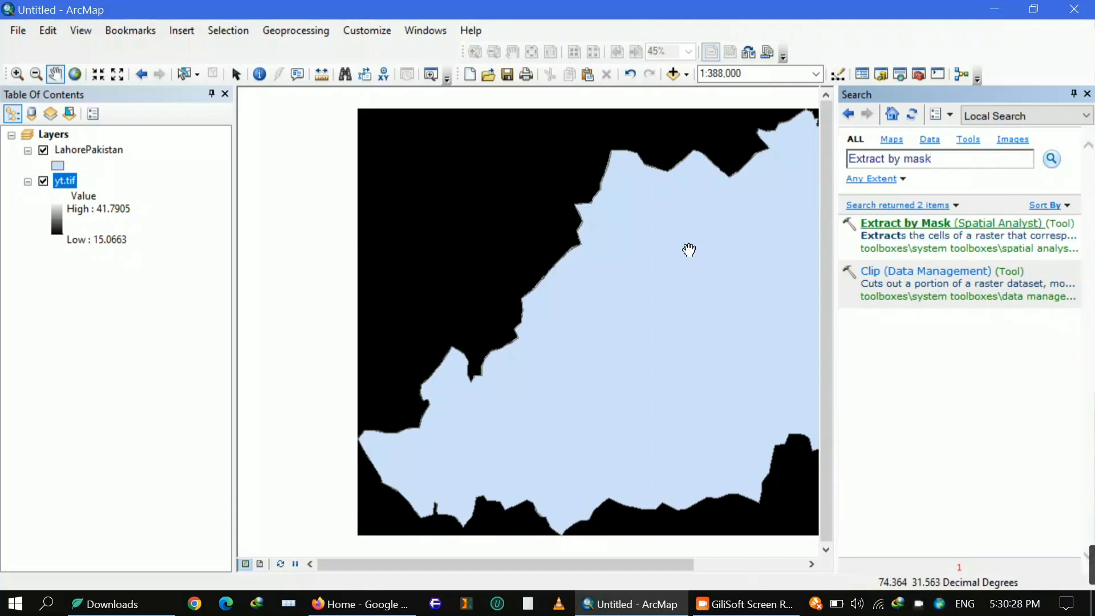
click(885, 224)
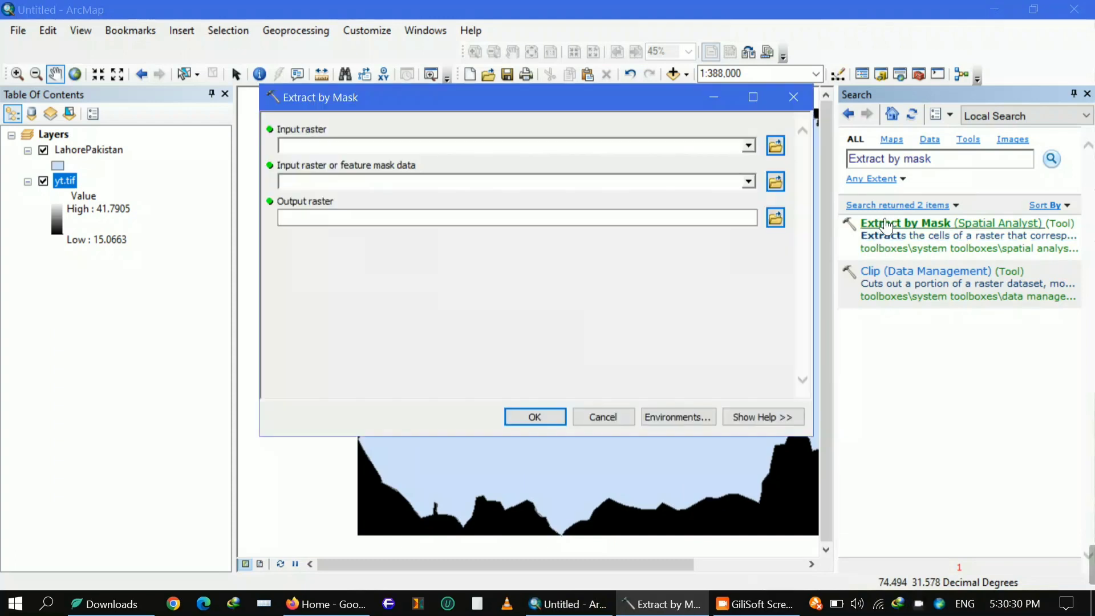
Set yt.tif as the input raster, LahorePakistan as the mask and l6.tif in the Lahore_lst folder as the output raster.
click(749, 146)
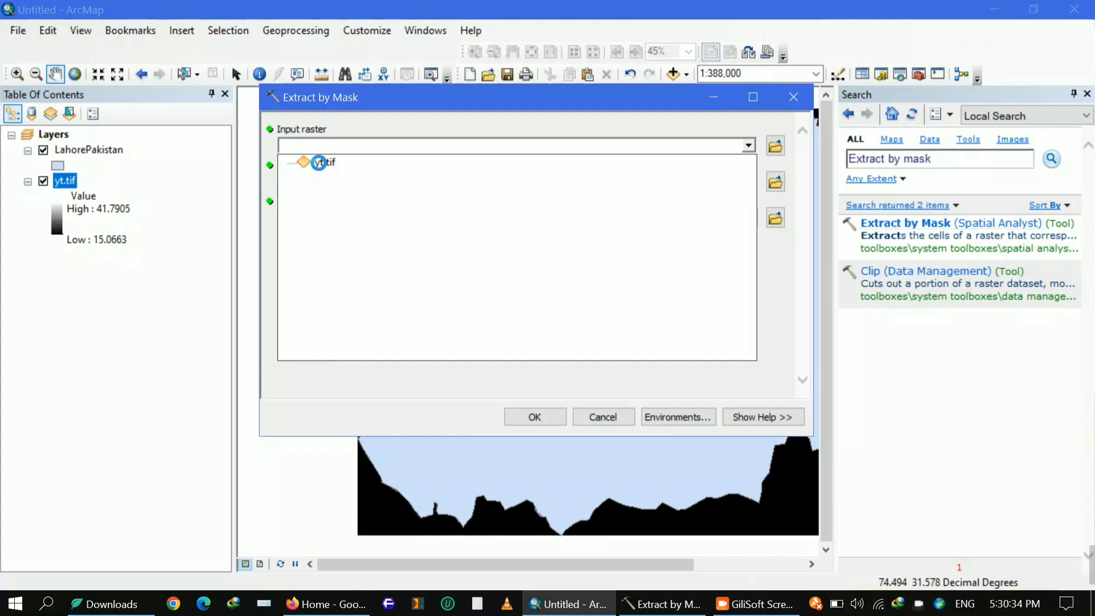
click(325, 163)
click(749, 181)
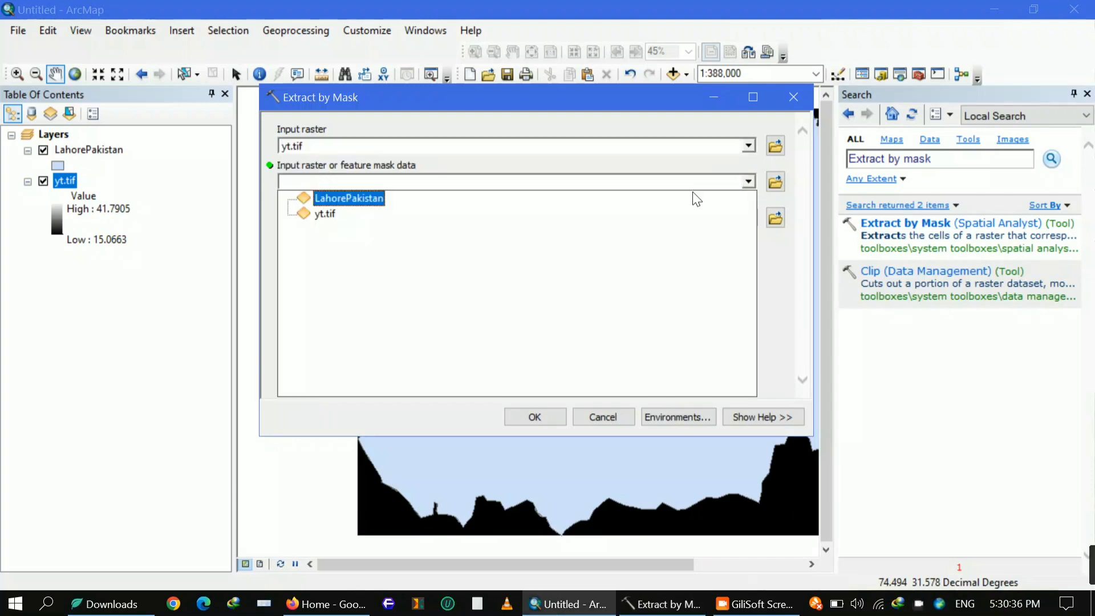
click(335, 200)
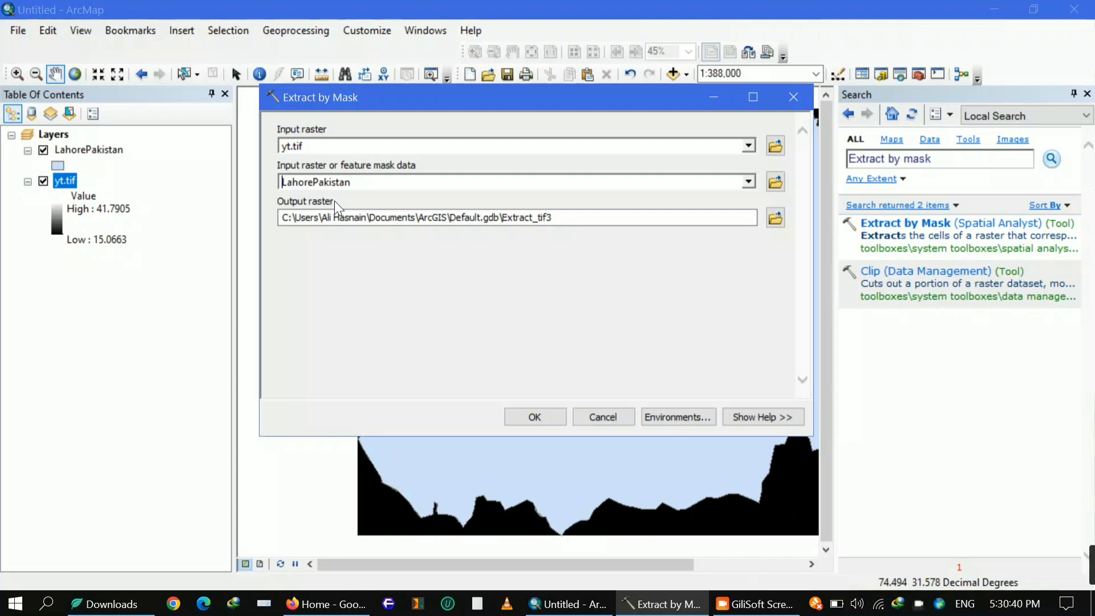
click(775, 218)
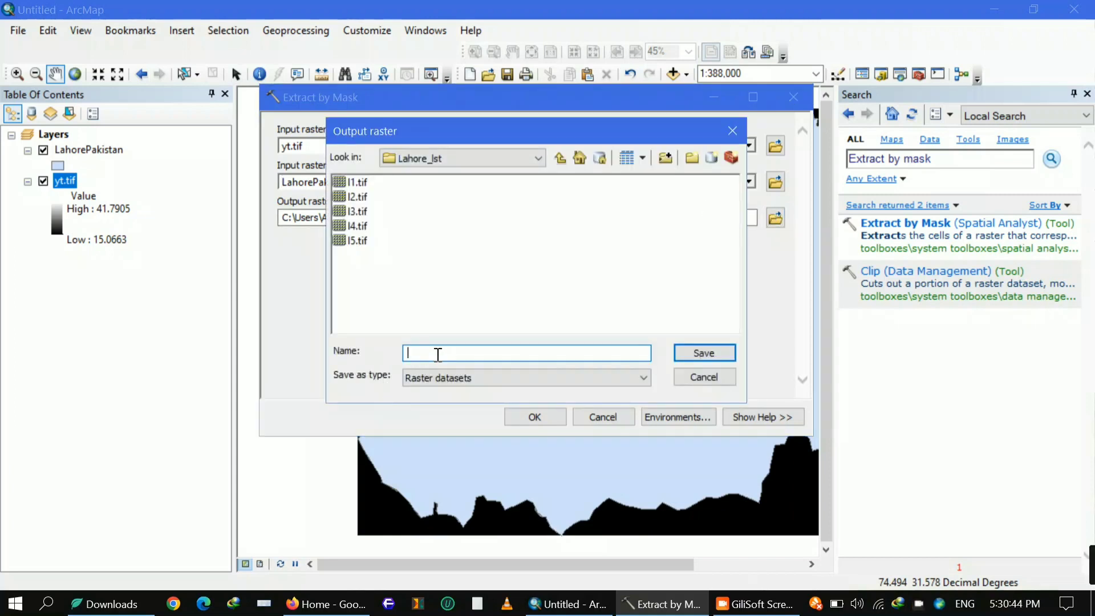
text(l6.tif)
click(689, 354)
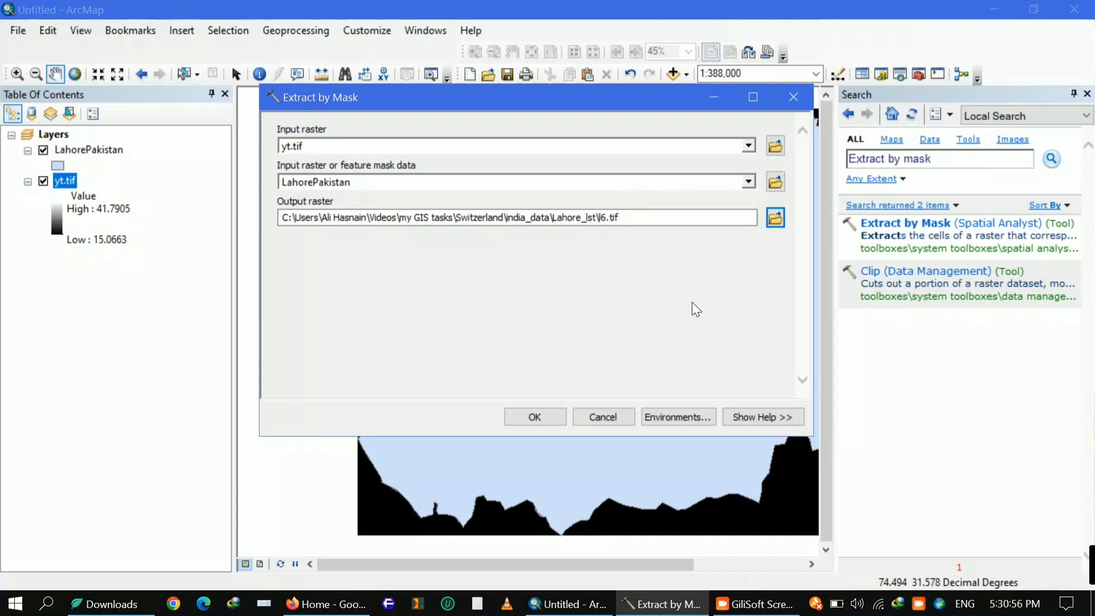
Set the processing extent and output coordinate system to match the LahorePakistan layer, and run the mask extraction.
click(675, 418)
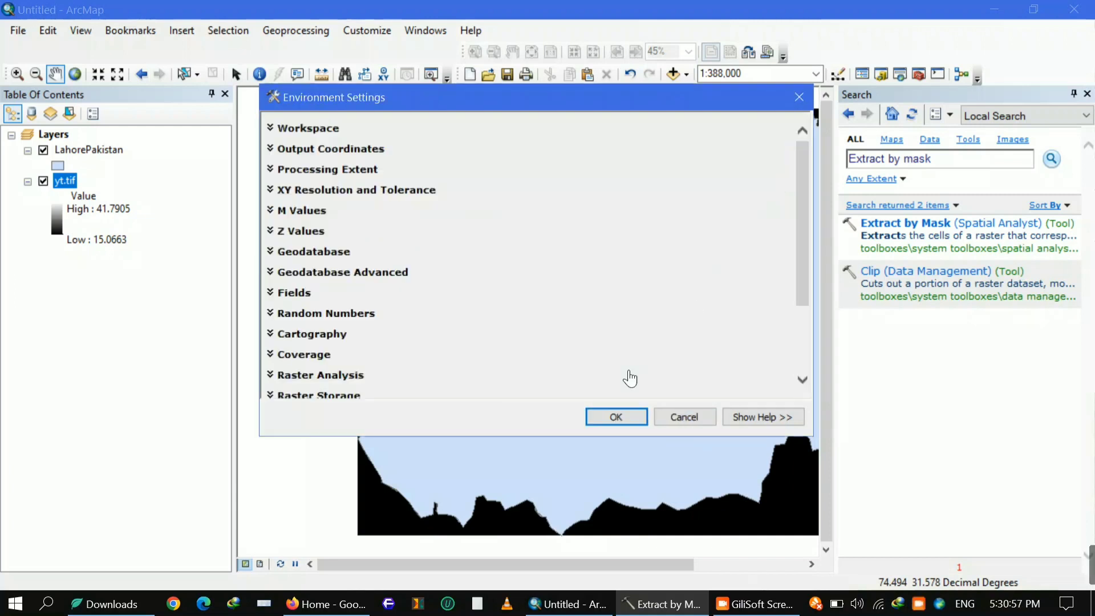
click(328, 171)
click(334, 195)
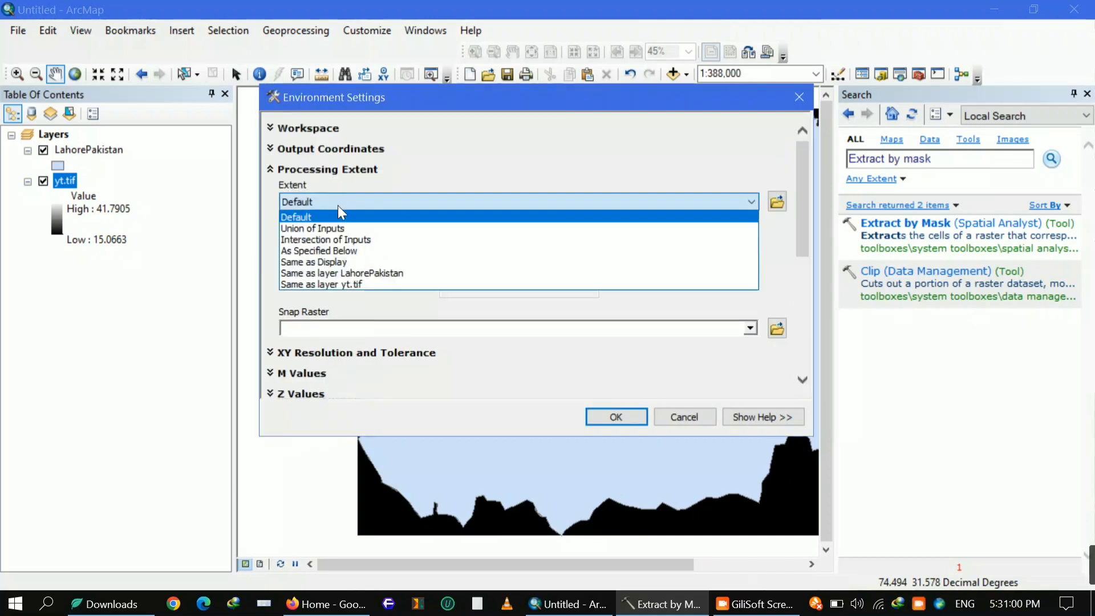
click(351, 272)
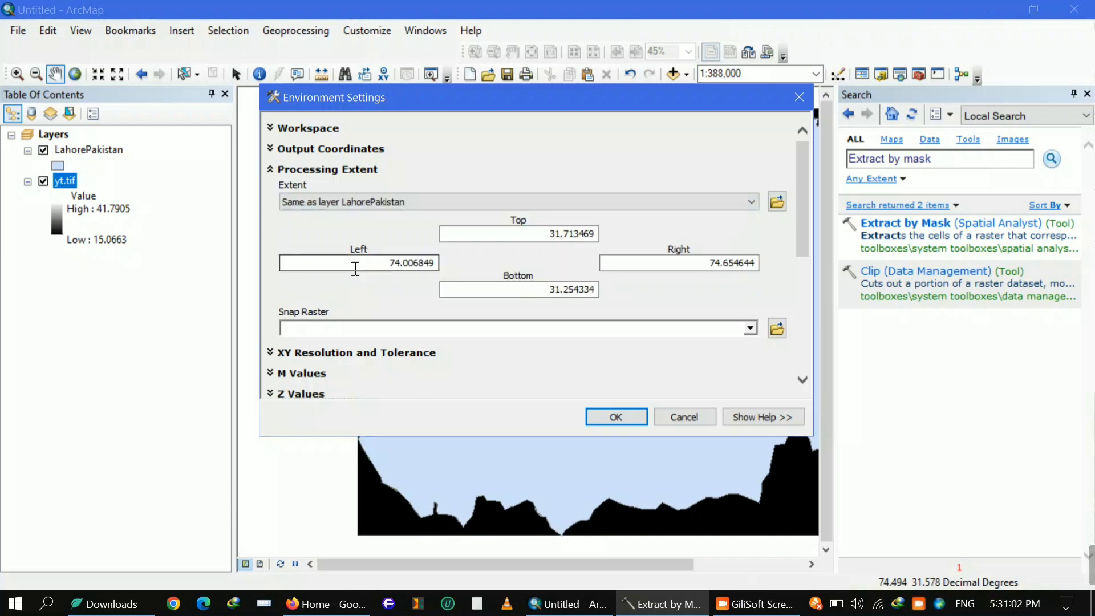
click(395, 153)
click(359, 185)
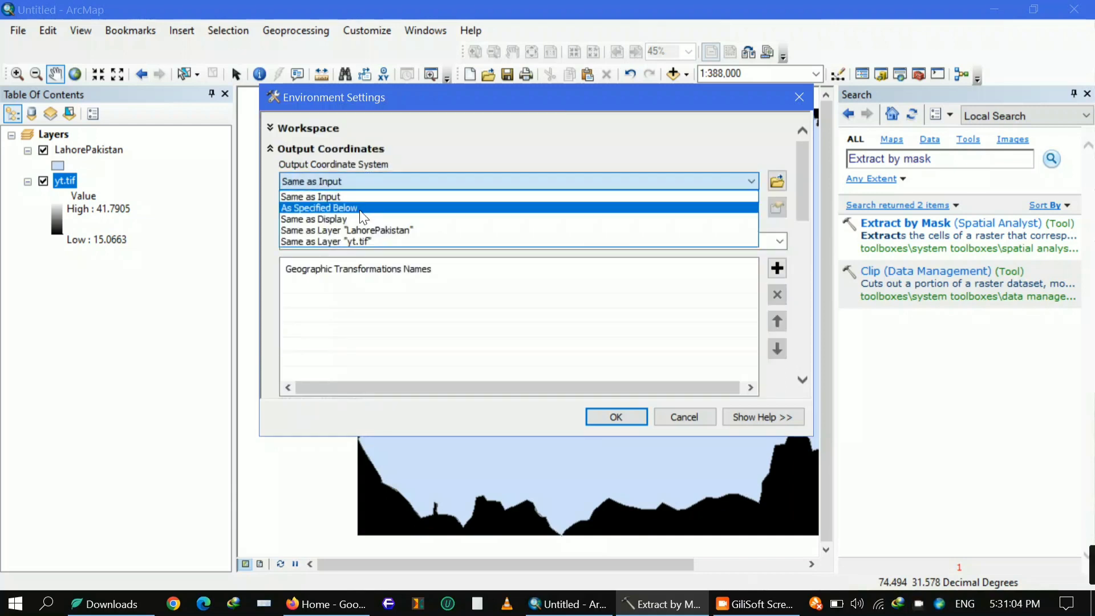
click(359, 230)
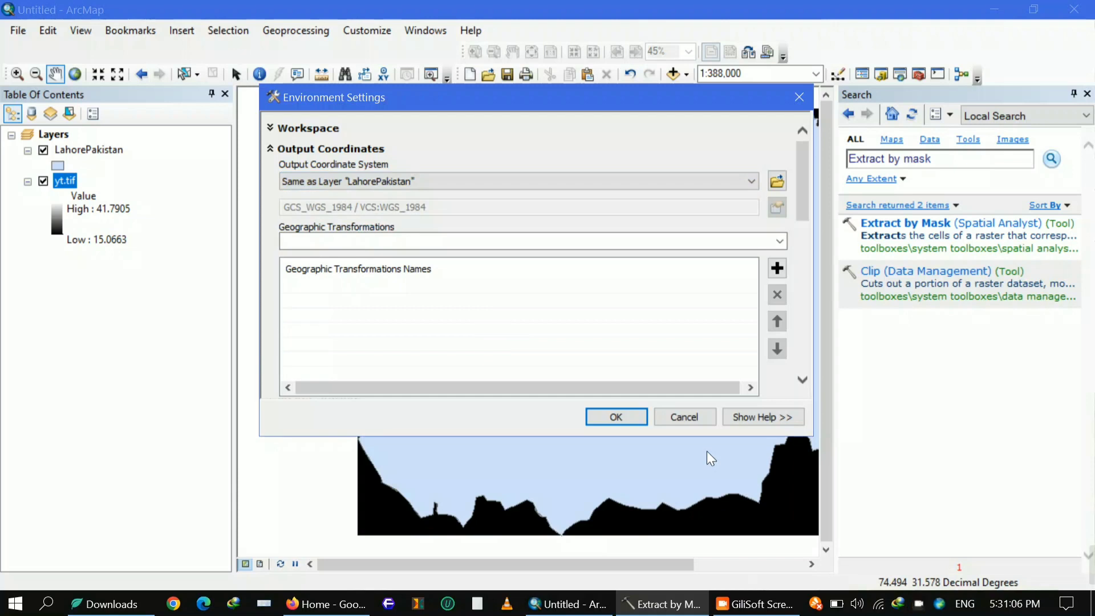
click(609, 416)
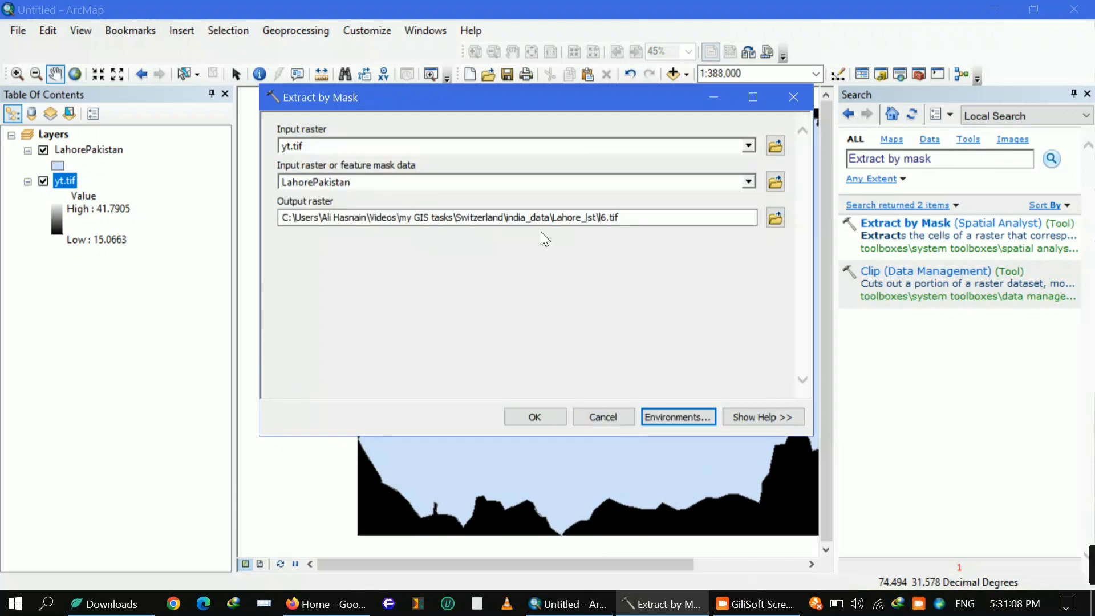
click(536, 417)
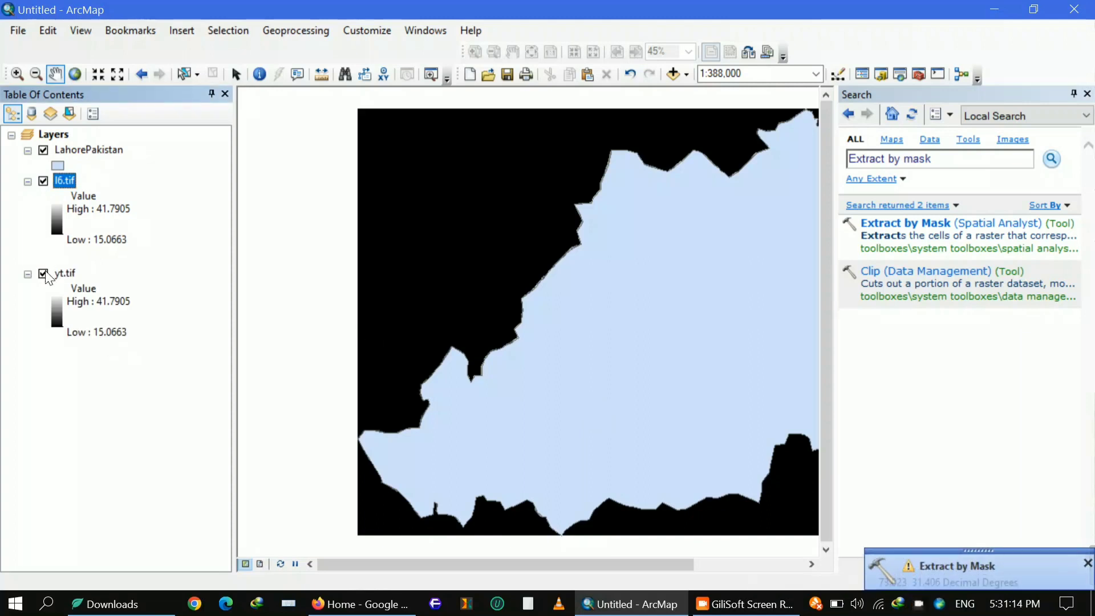
Hide the LahorePakistan layer and remove the original yt.tif layer, leaving the extracted l6.tif raster centred in view.
click(44, 273)
click(43, 149)
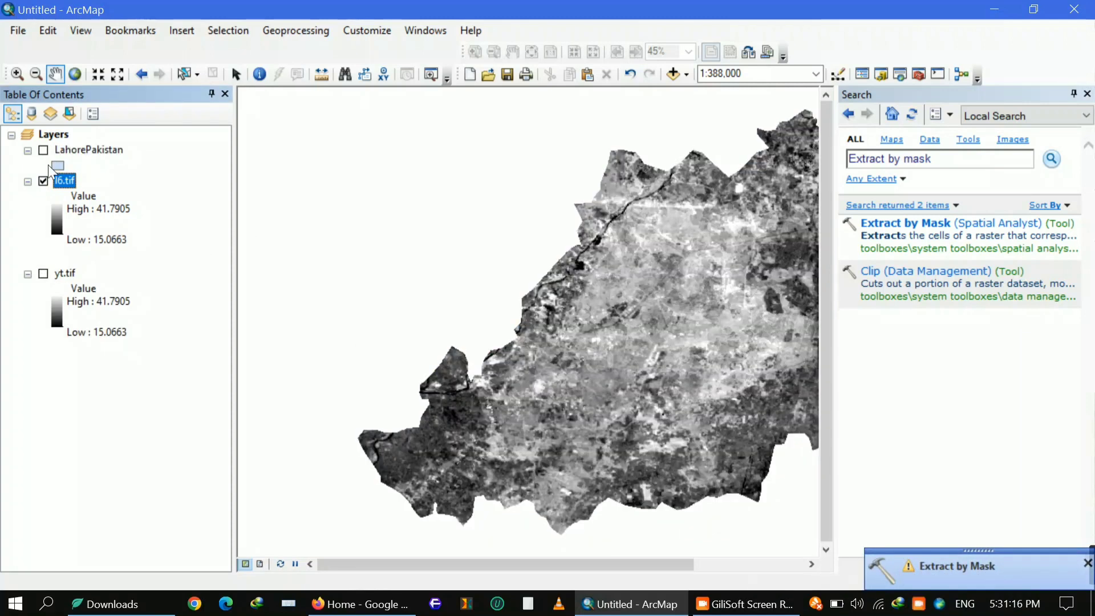
drag(642, 368, 520, 347)
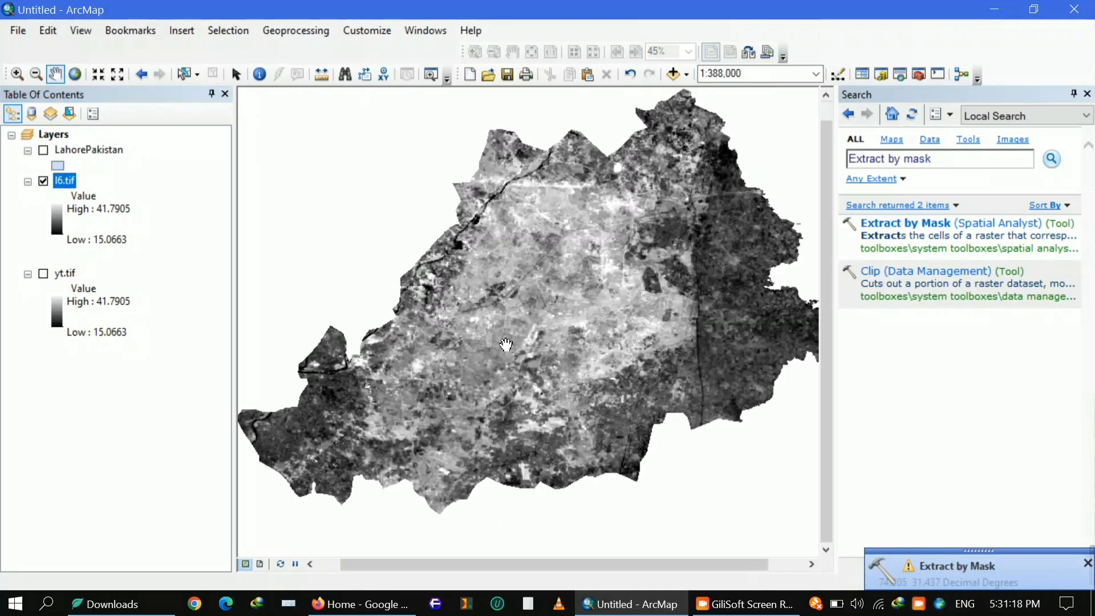
right_click(66, 273)
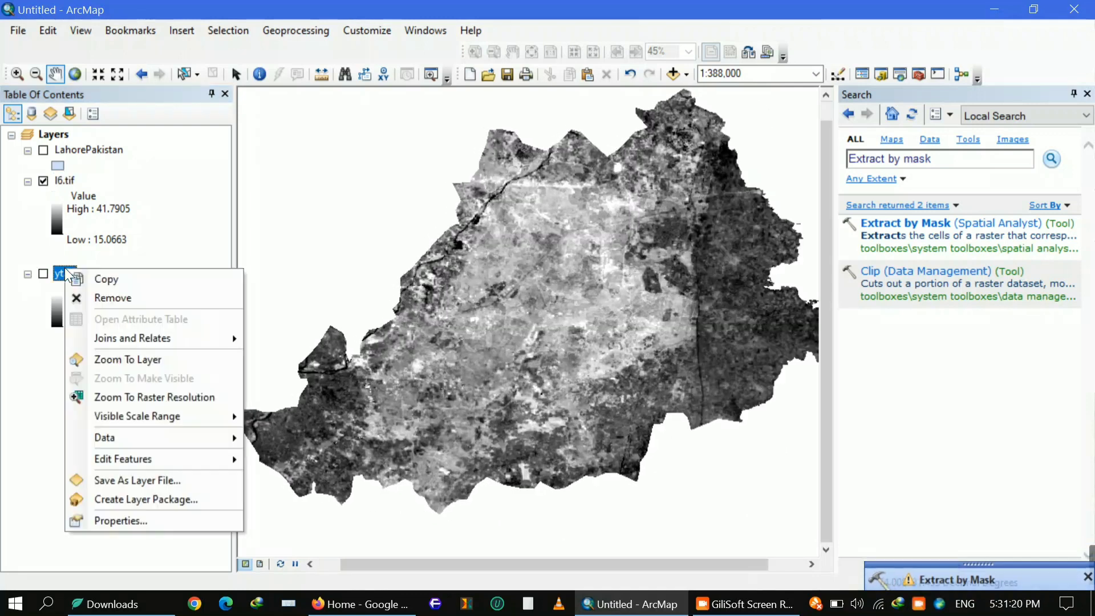
click(90, 293)
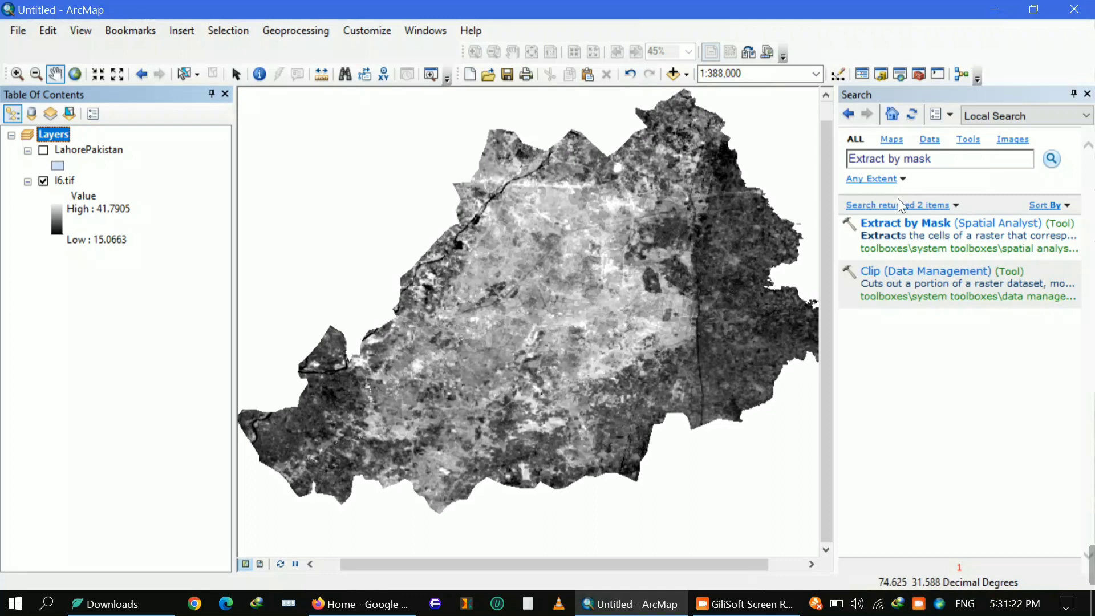
Search the tools for "Copy Raster" and open the Copy Raster (Data Management) tool.
click(859, 158)
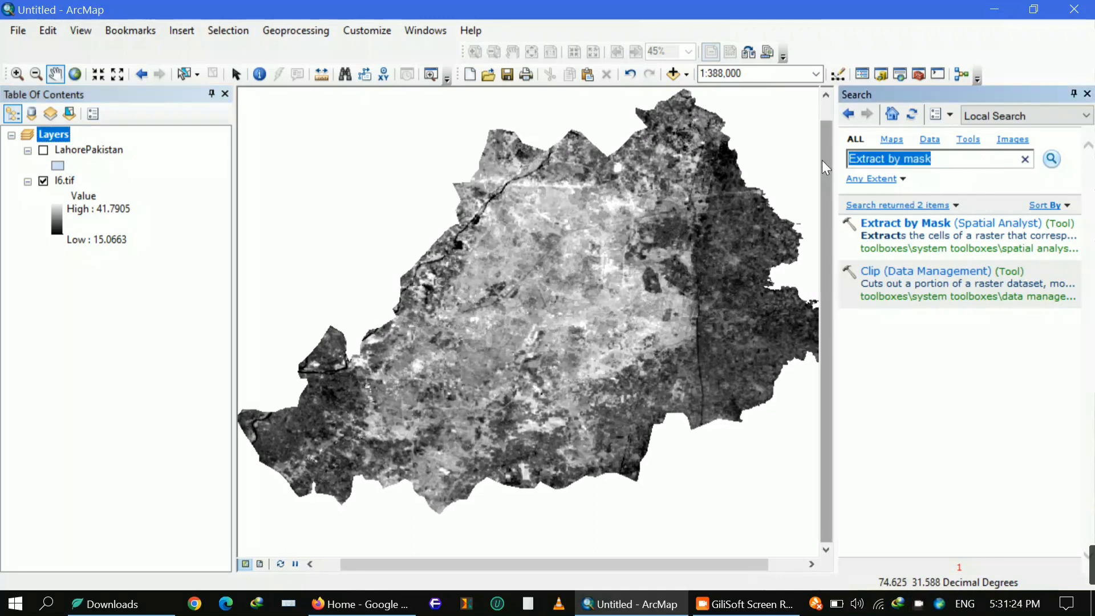
key(BackSpace)
text(Copy Raster)
key(Return)
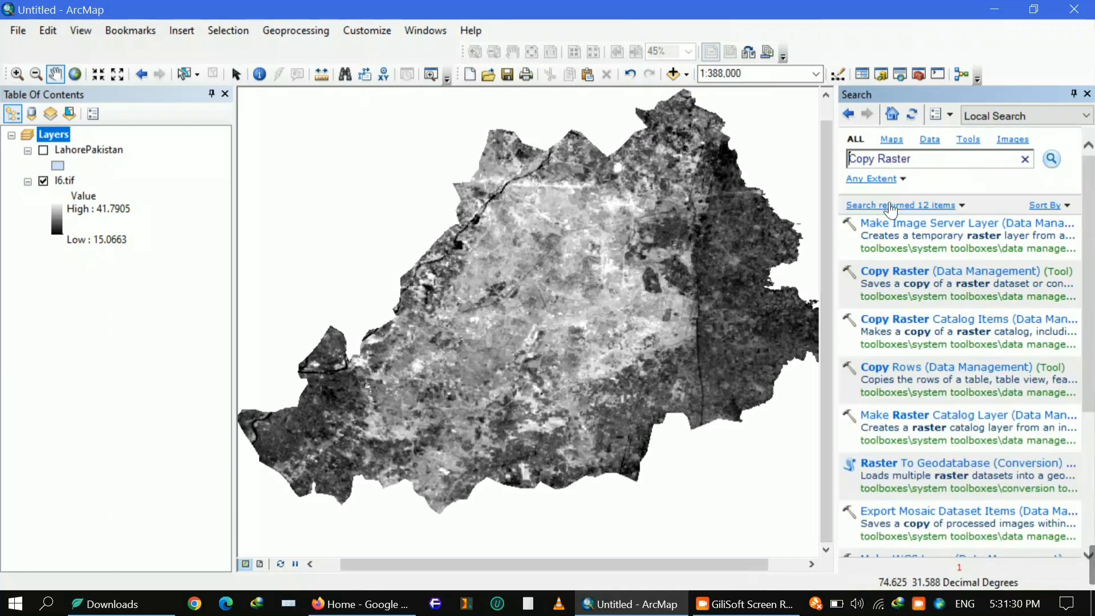
click(974, 279)
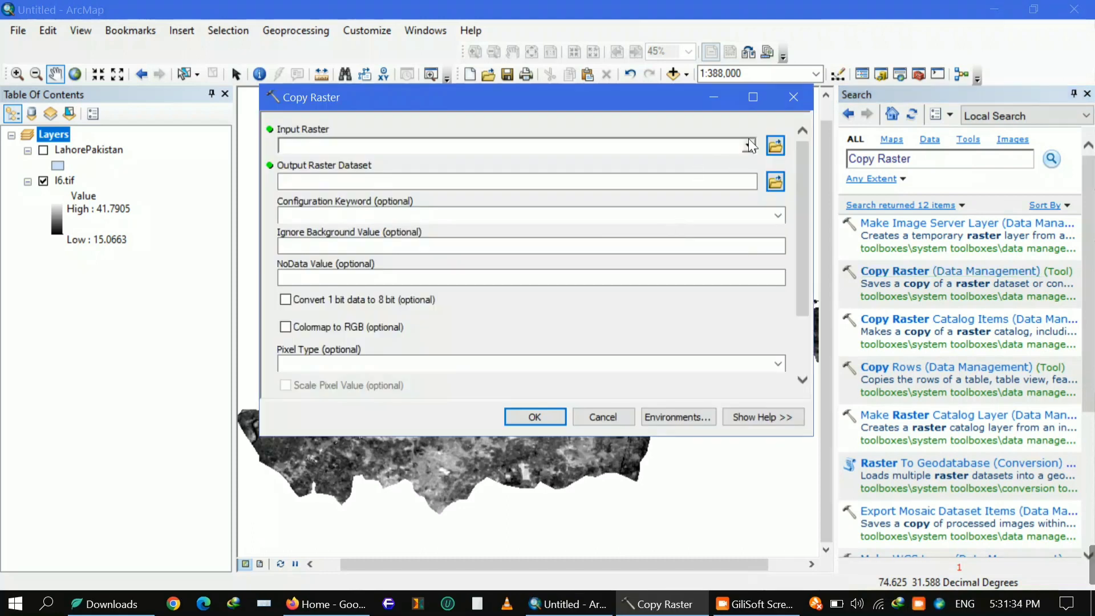
Set l6.tif as the input raster and name the output raster l6withoutnodata.tif in the Lahore_lst folder.
click(748, 140)
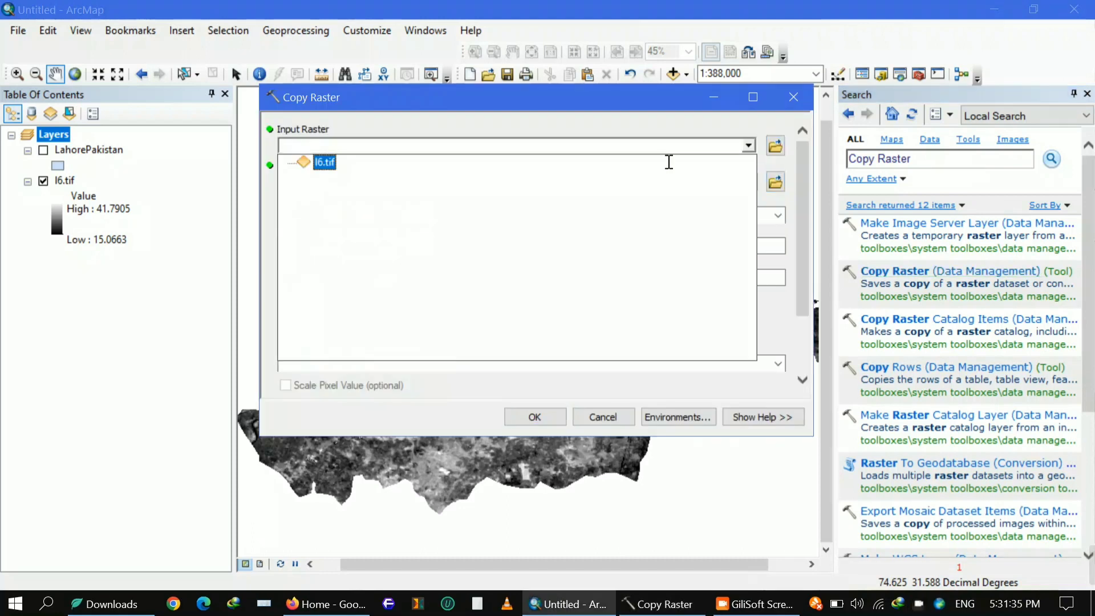
click(324, 163)
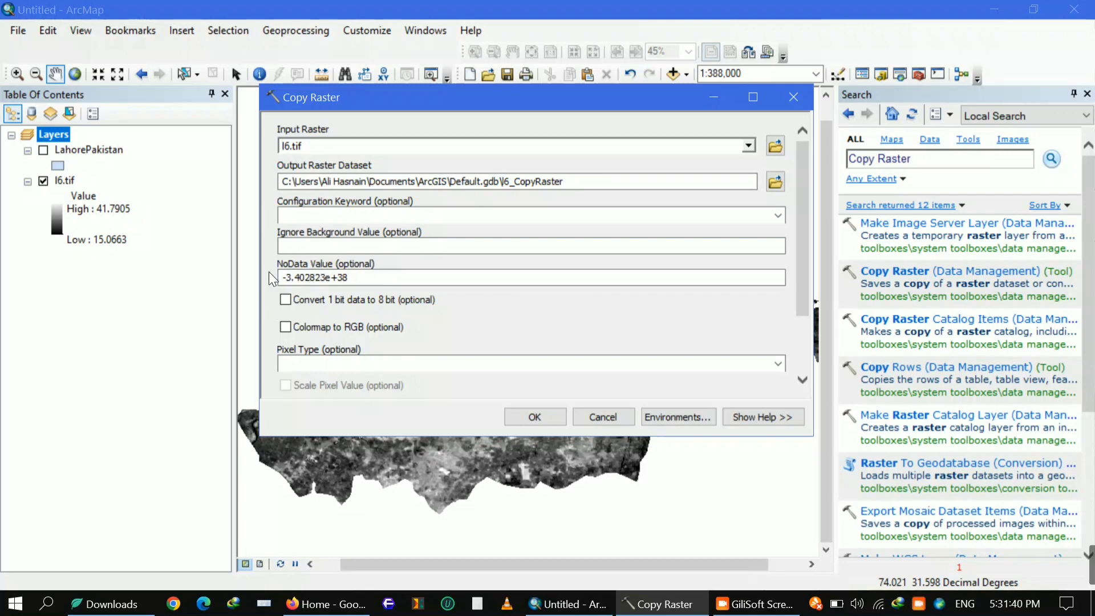
drag(351, 278, 276, 278)
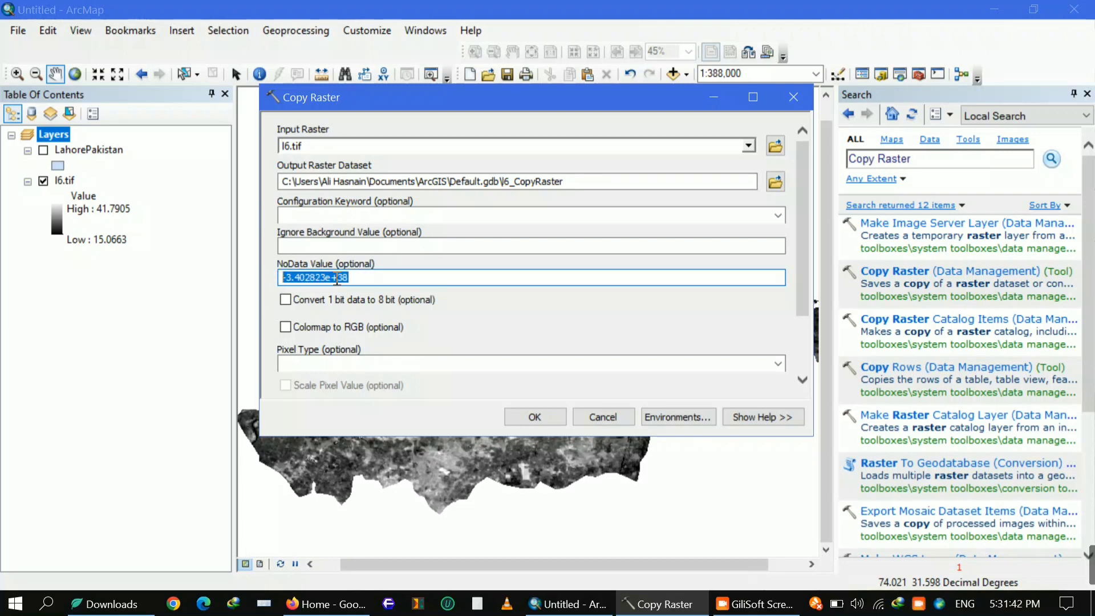
click(781, 187)
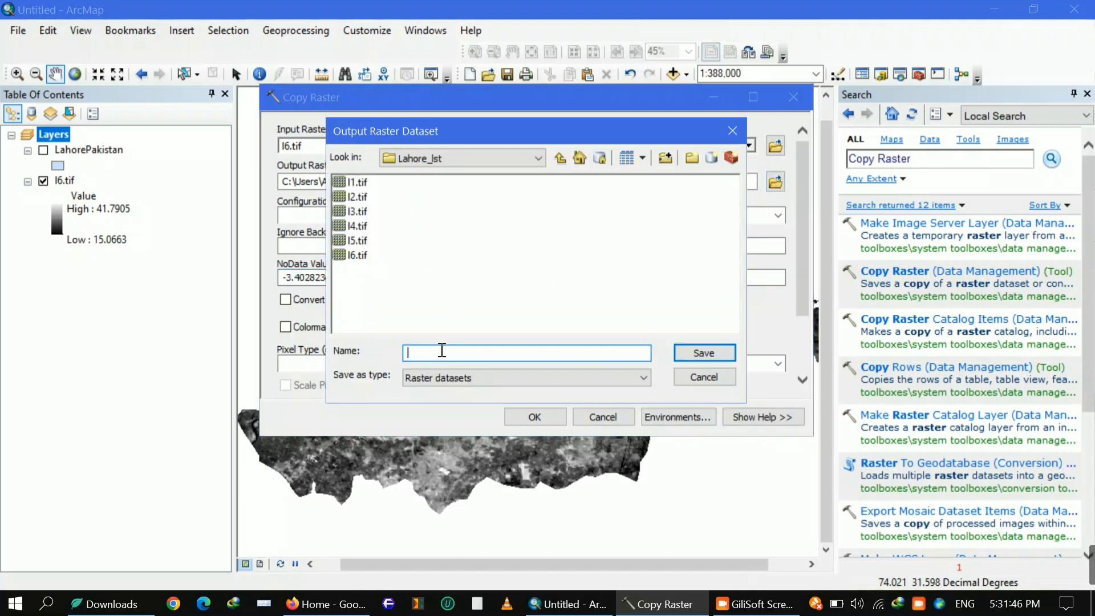
text(l6)
text(no)
text(withou)
text(tnod)
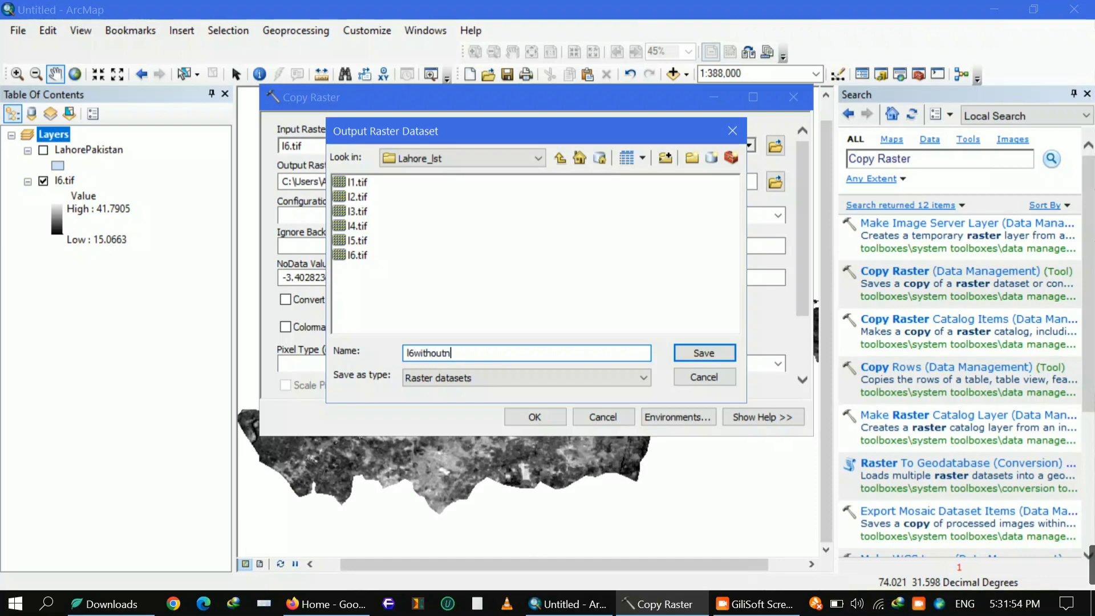
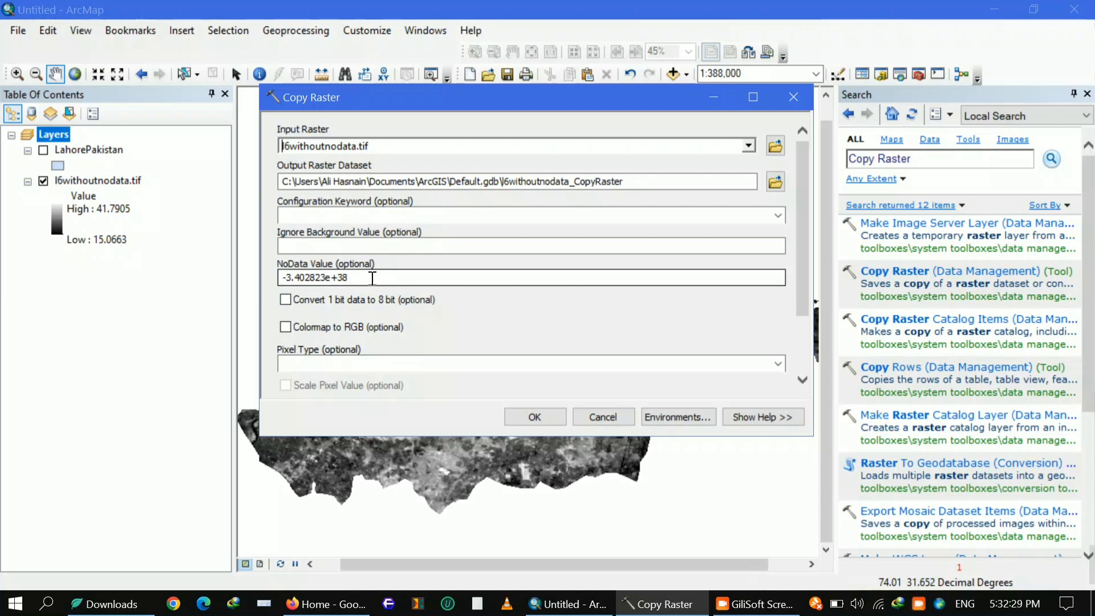
Set the NoData value to 0 for l6withoutnodata.tif and the output raster to l6mod.tif in the Lahore_lst folder.
click(373, 279)
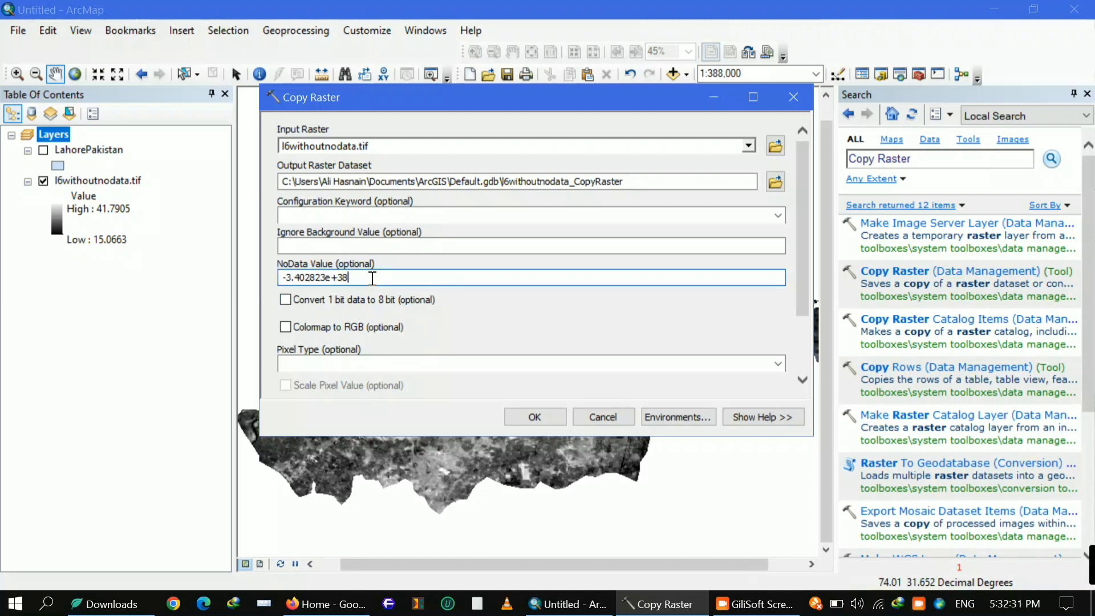
drag(372, 278, 238, 292)
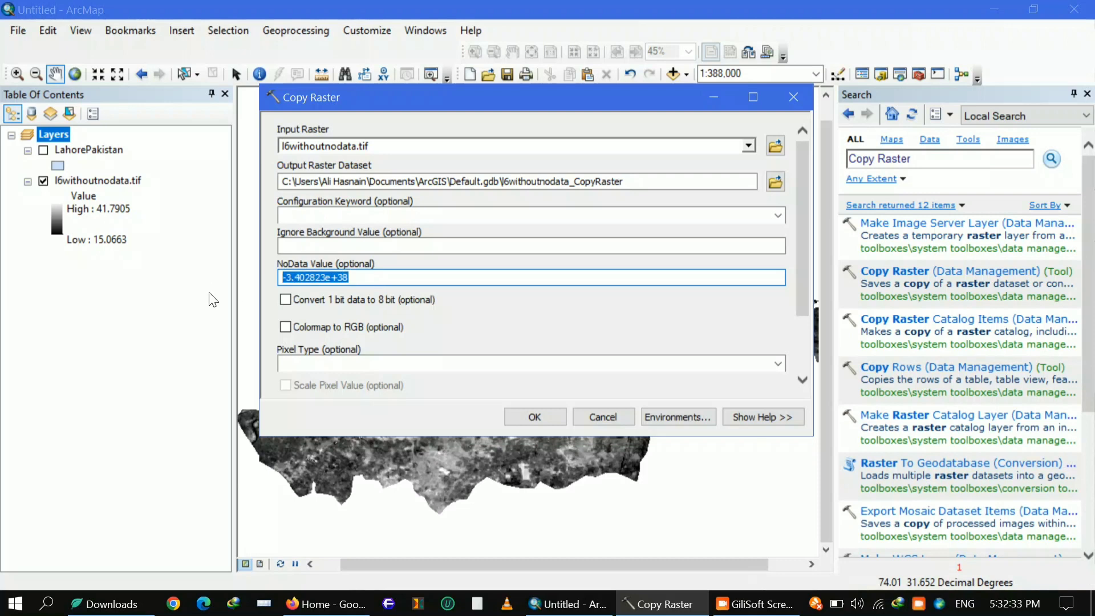
text(0)
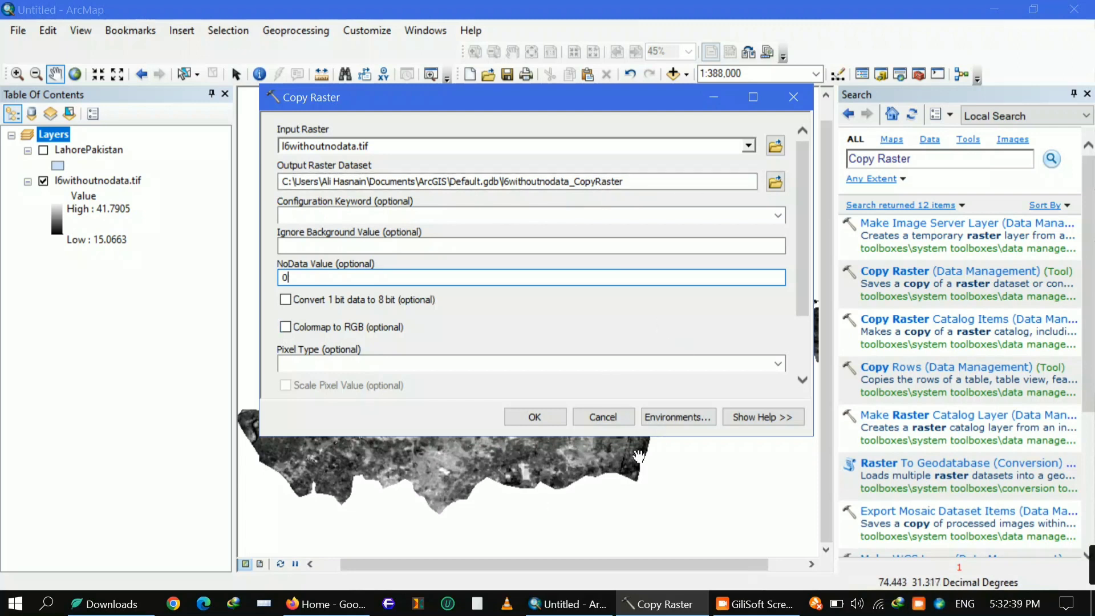
click(776, 179)
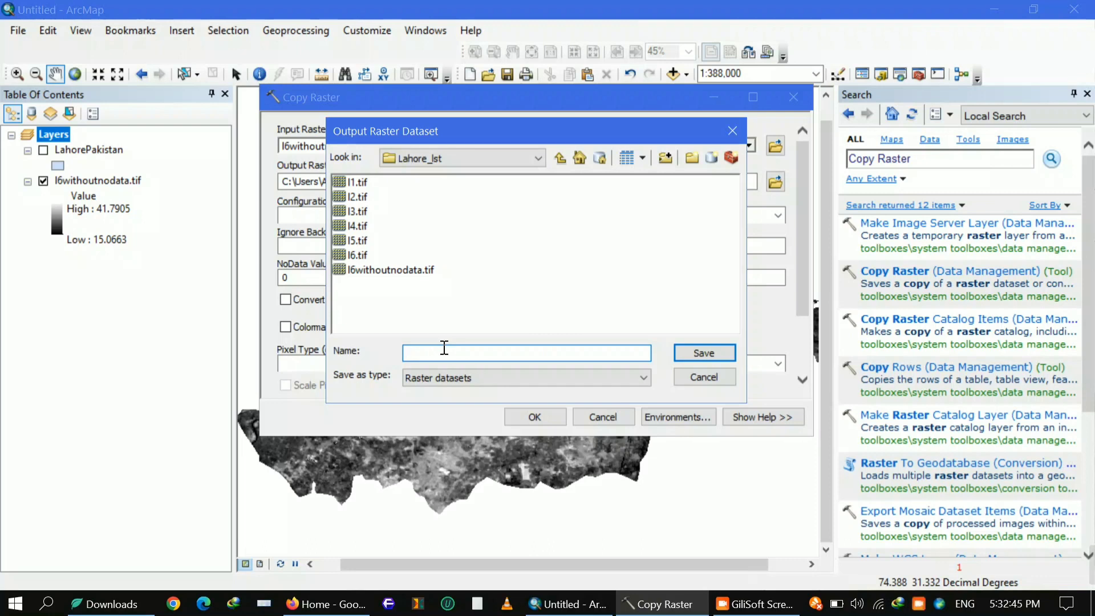
text(l6mod.tif)
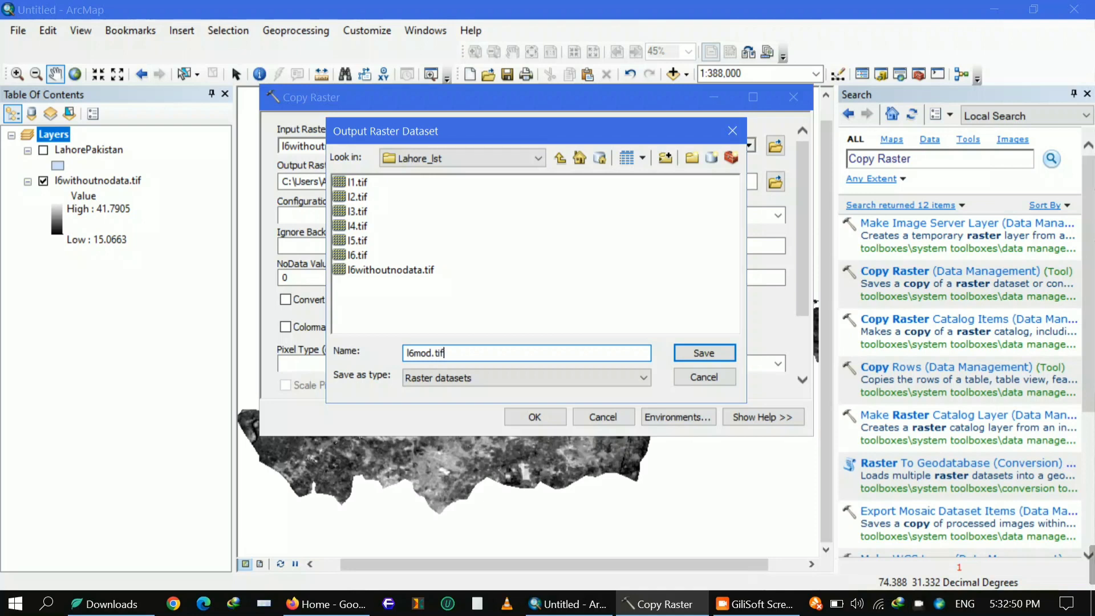
click(705, 354)
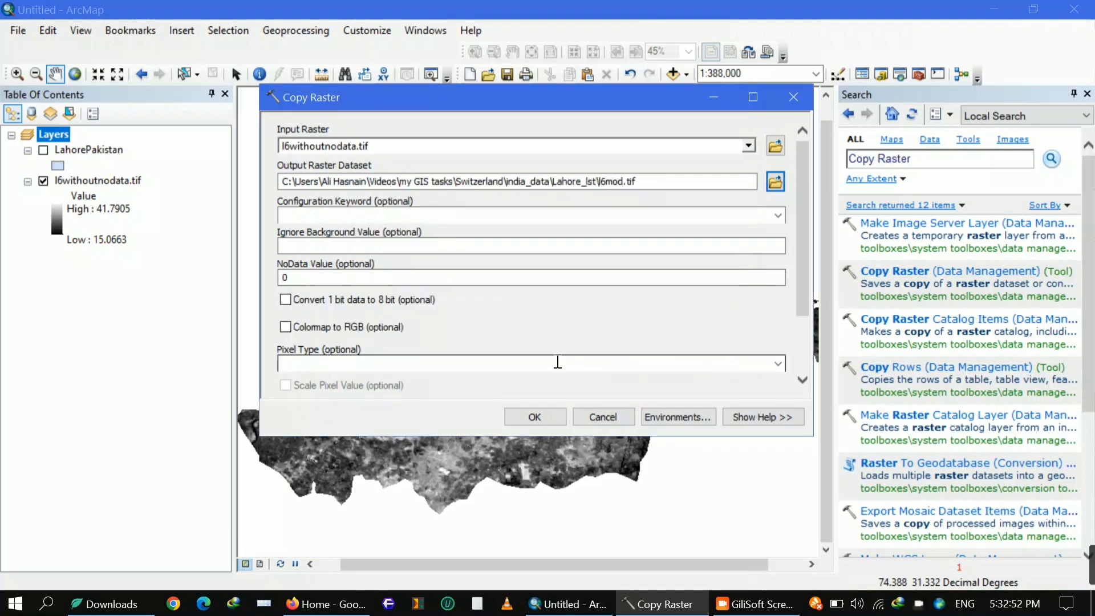
Run the raster copy and remove the l6withoutnodata.tif layer from the map.
click(536, 417)
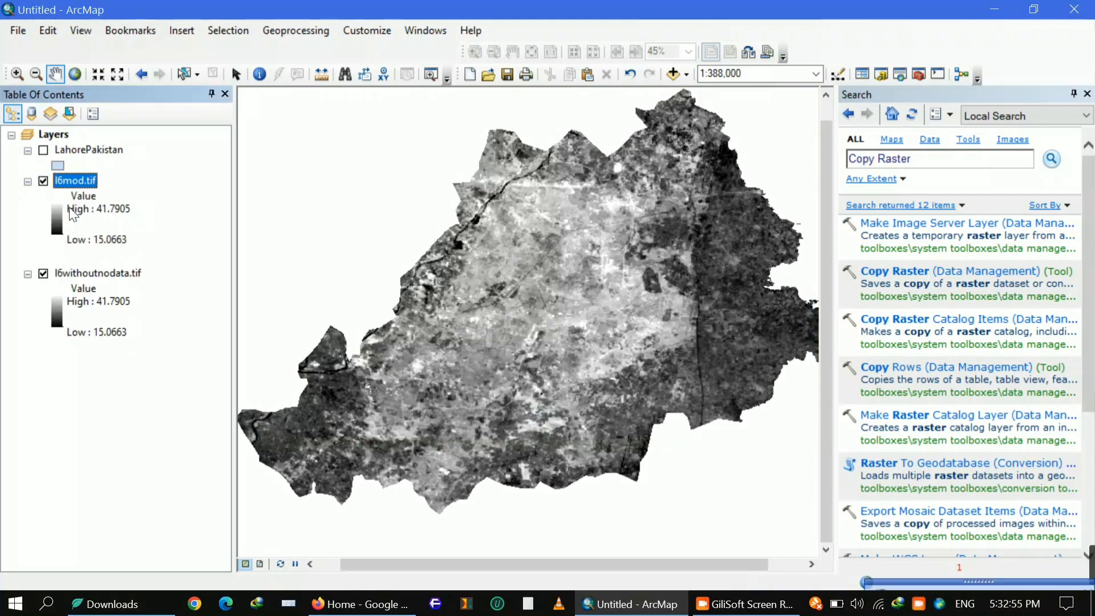
right_click(67, 272)
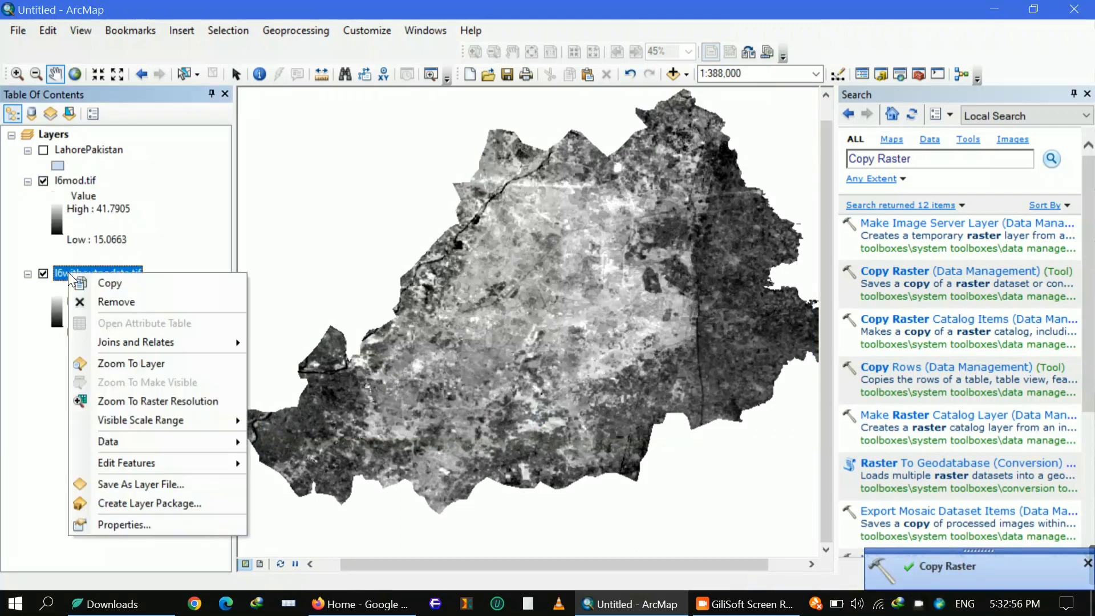
click(108, 302)
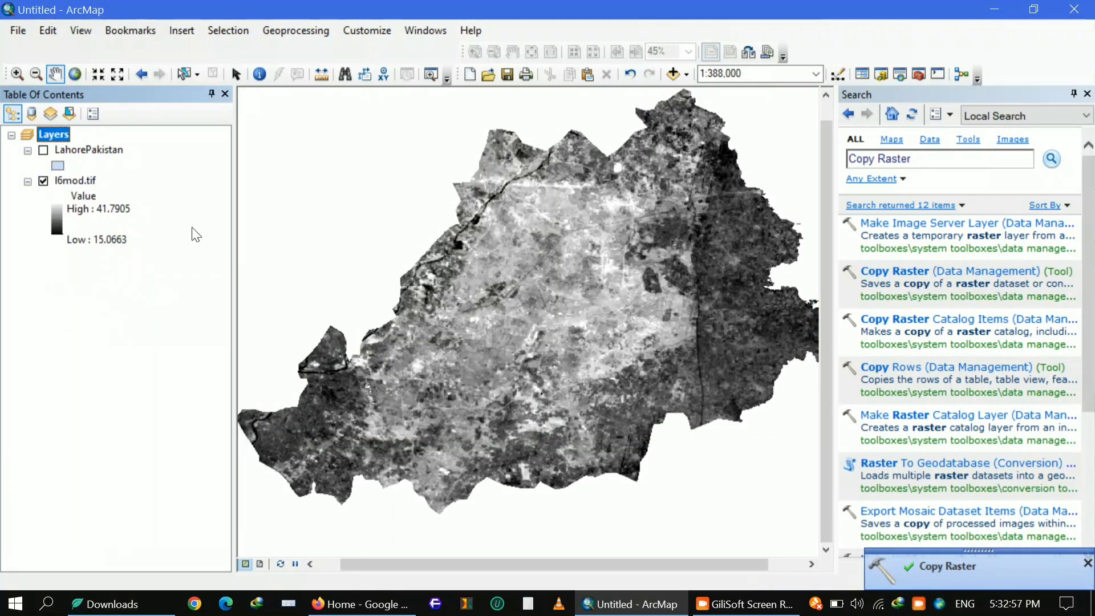
Check the NoData value of l6mod.tif in the Copy Raster tool, and close the tool and the search pane.
click(964, 272)
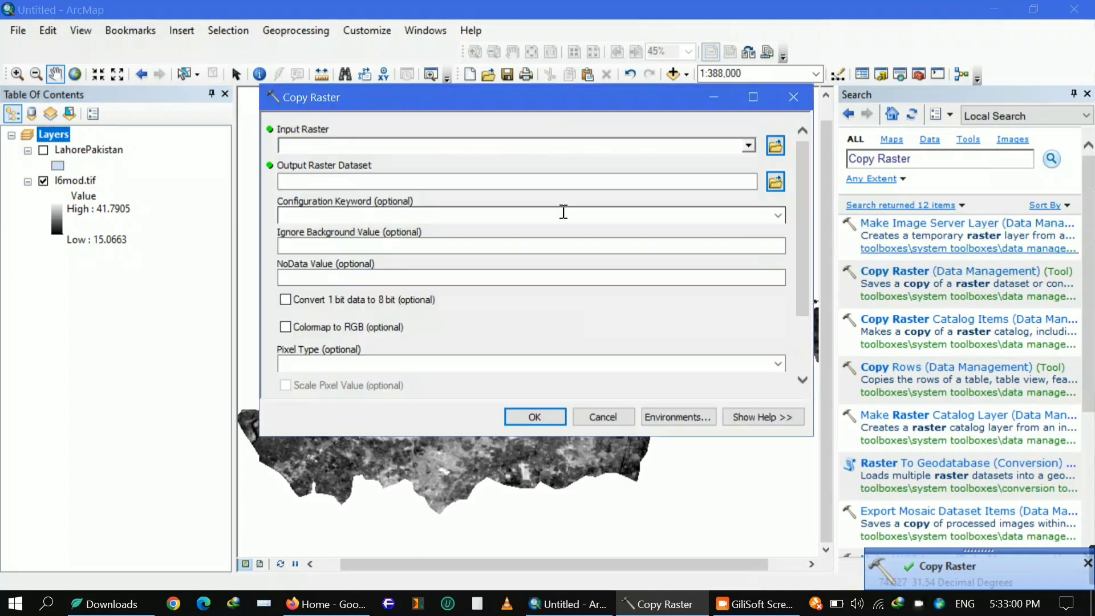
click(746, 147)
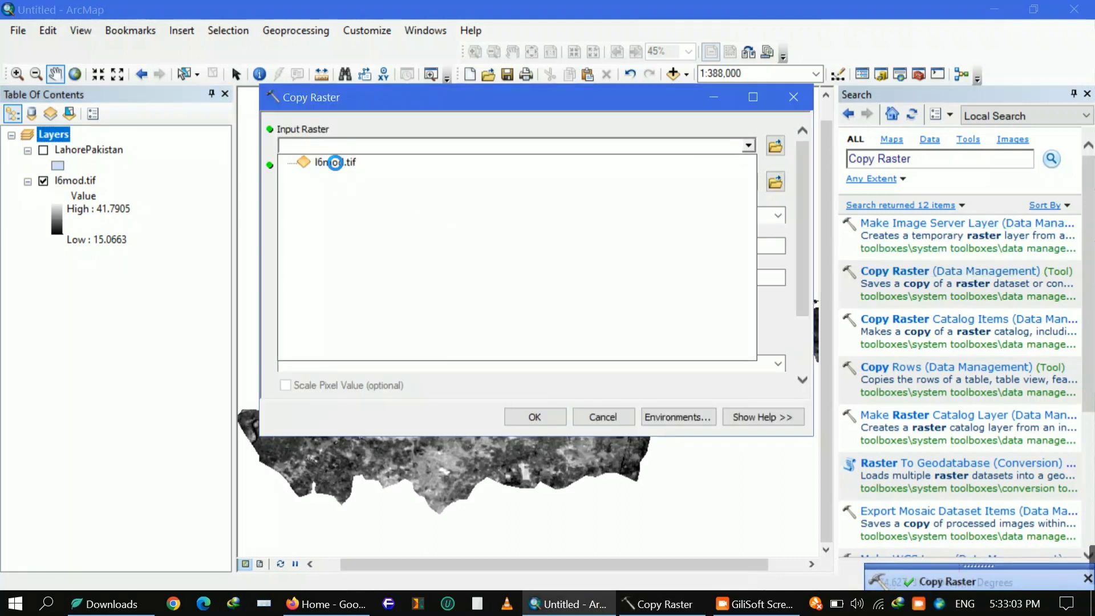
click(335, 163)
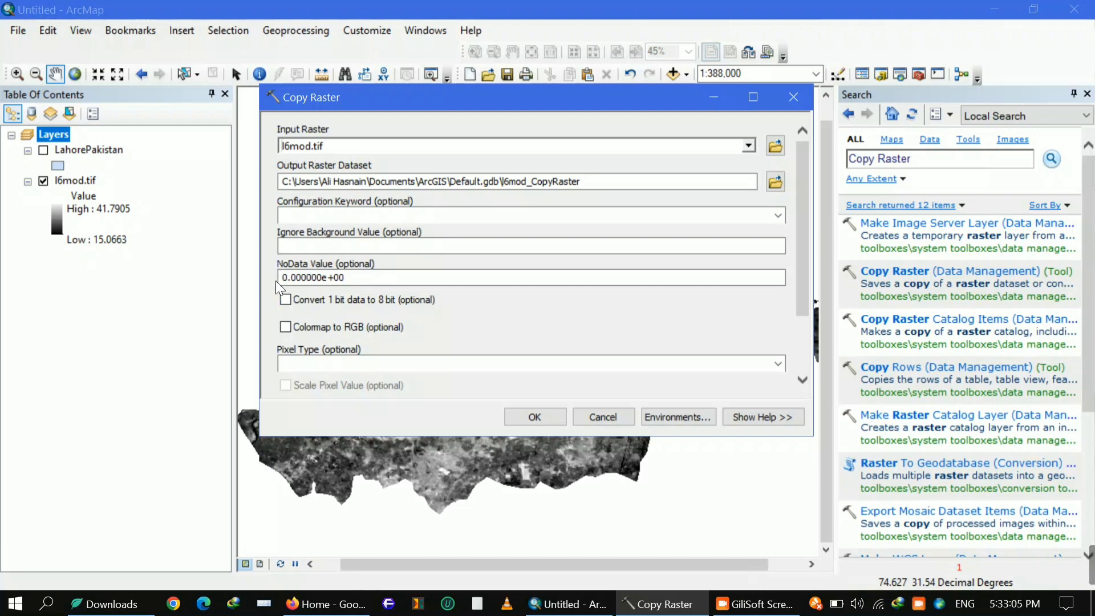
drag(280, 278, 417, 266)
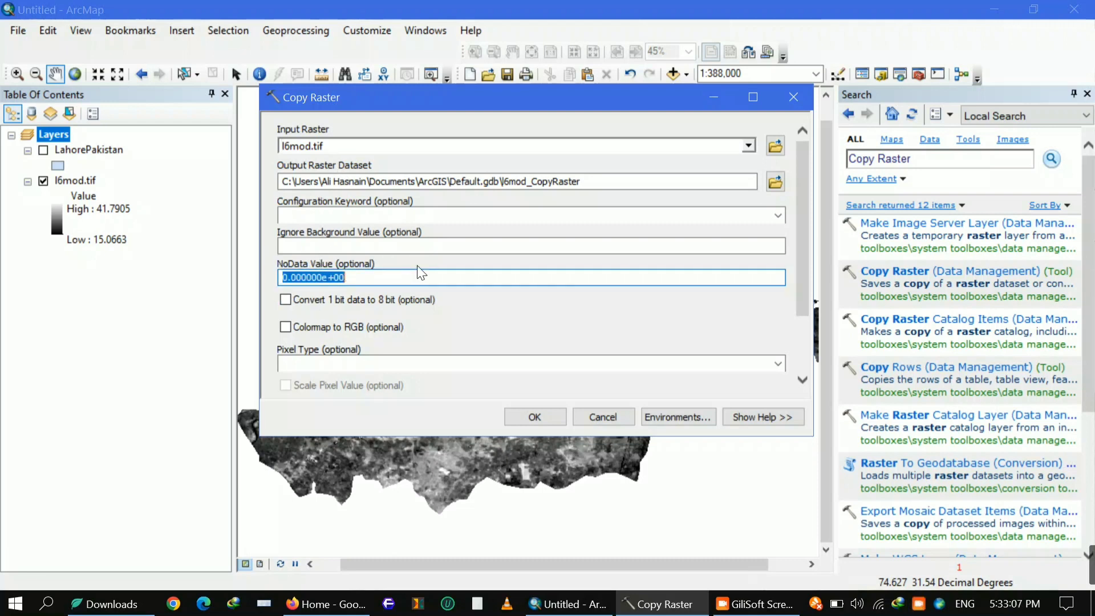
click(357, 279)
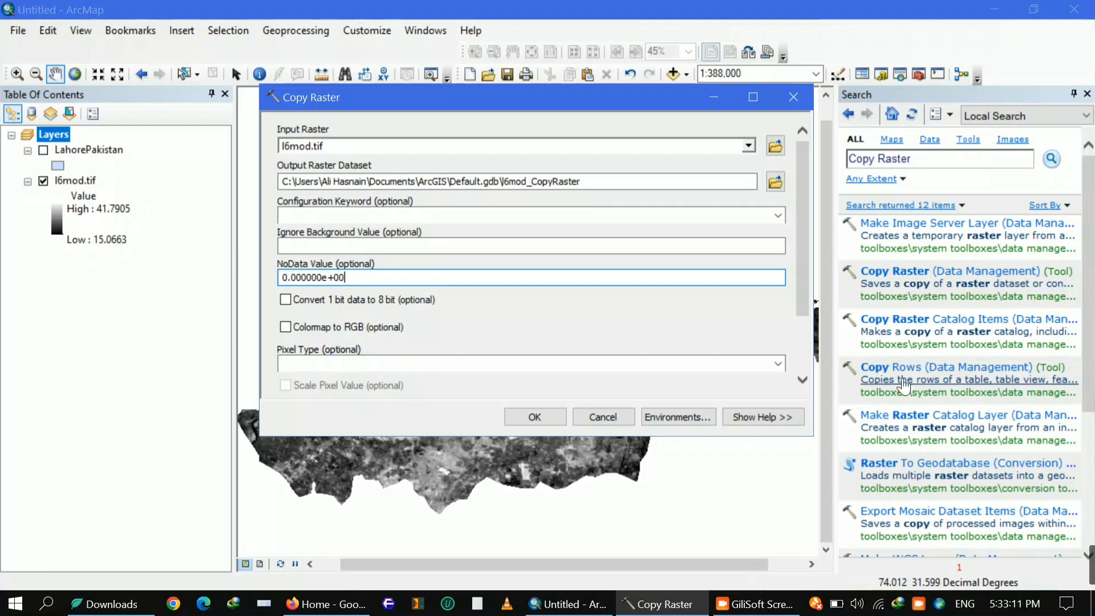
click(793, 97)
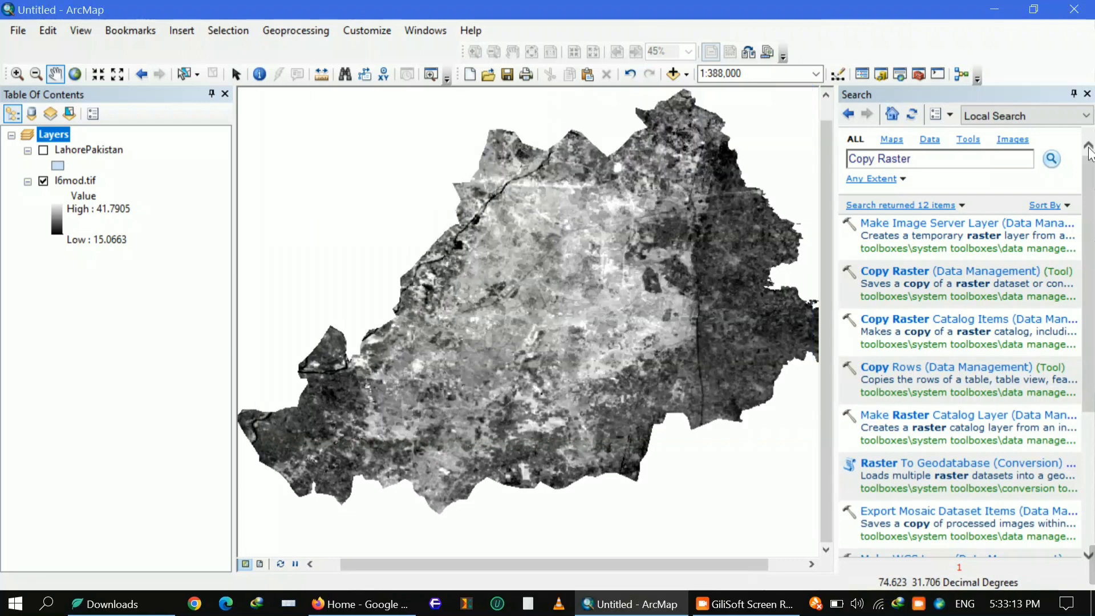
click(1088, 94)
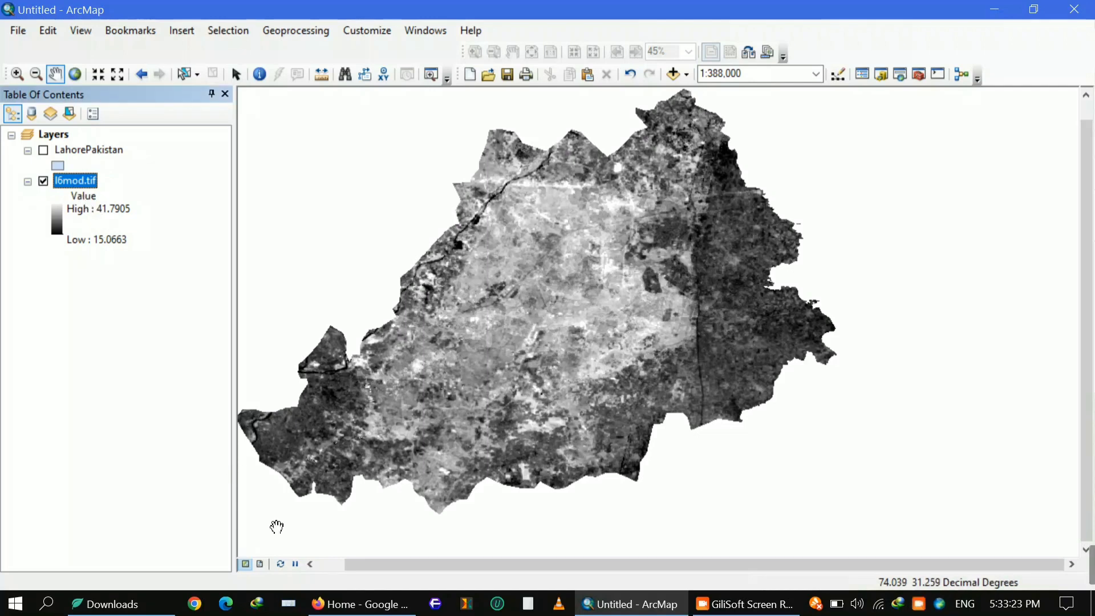
Switch to the Heat map yt script in Earth Engine and examine the colour codes in the HandsomePakistani palette.
click(333, 603)
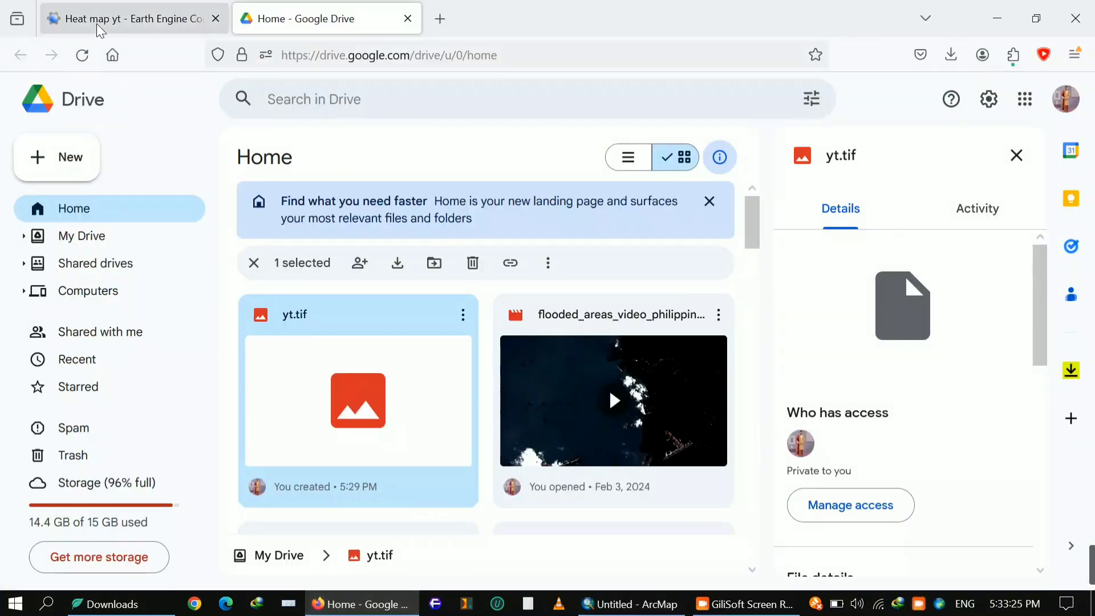
click(74, 20)
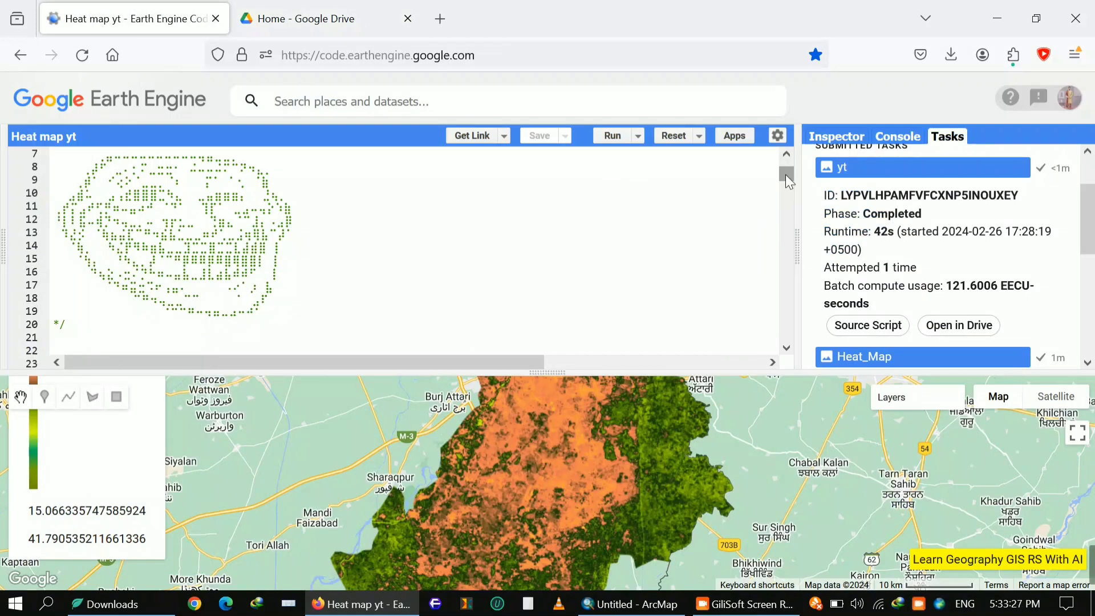
drag(785, 174, 789, 218)
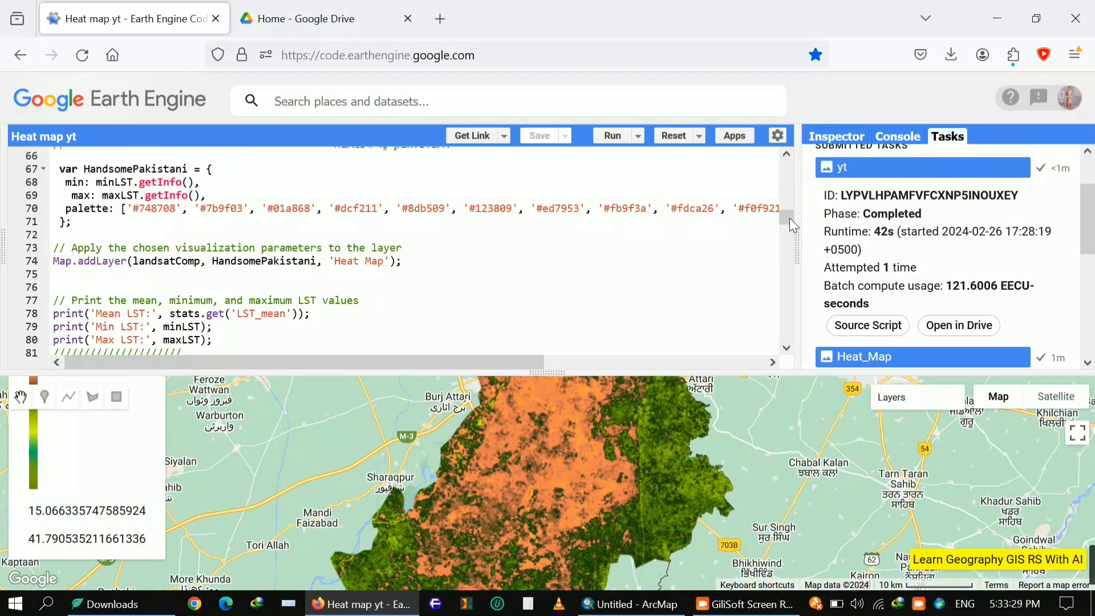
drag(423, 360, 442, 361)
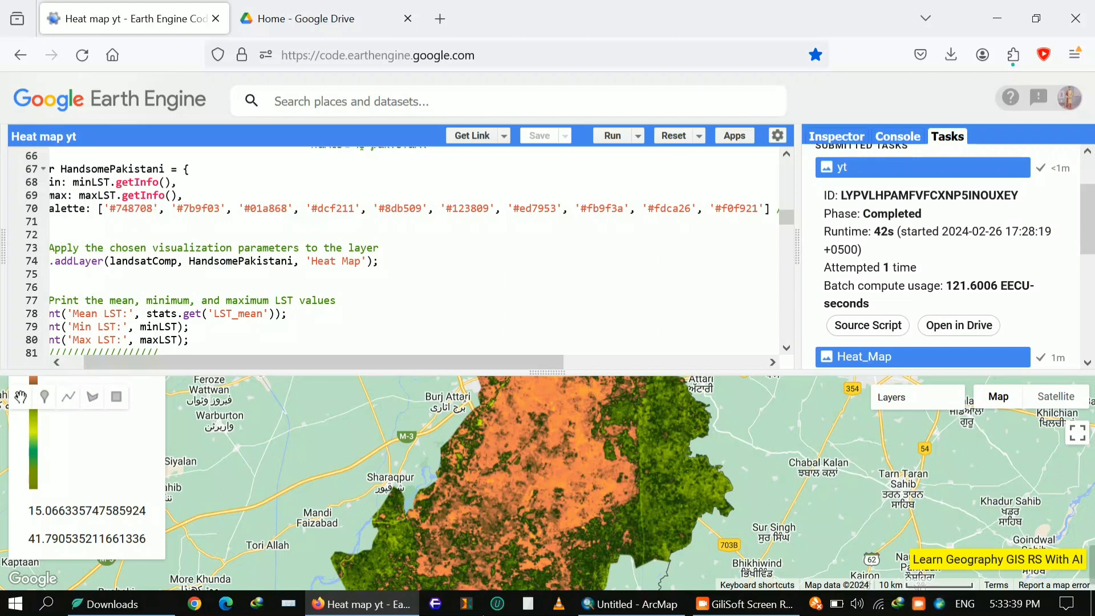
Return to ArcMap and set the l6mod.tif layer's symbology to Classified with 10 classes.
click(673, 604)
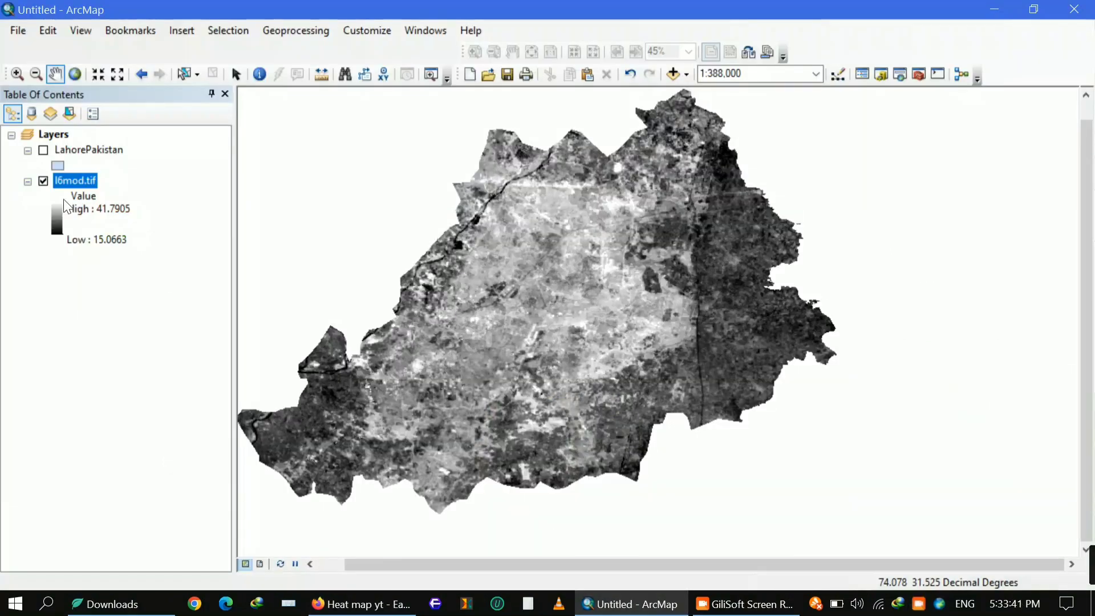
right_click(73, 180)
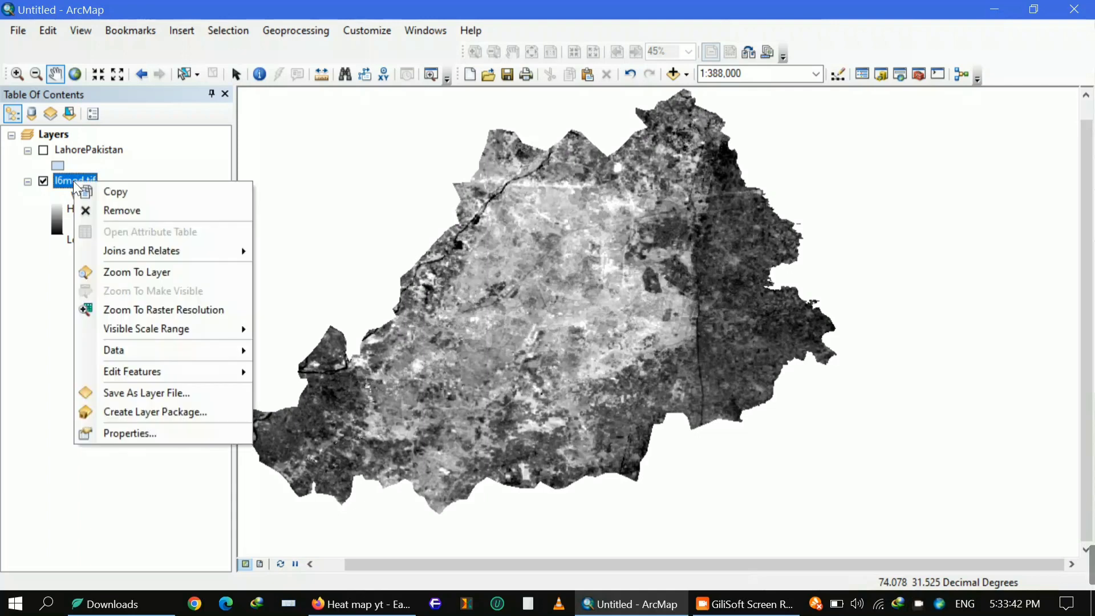
click(159, 432)
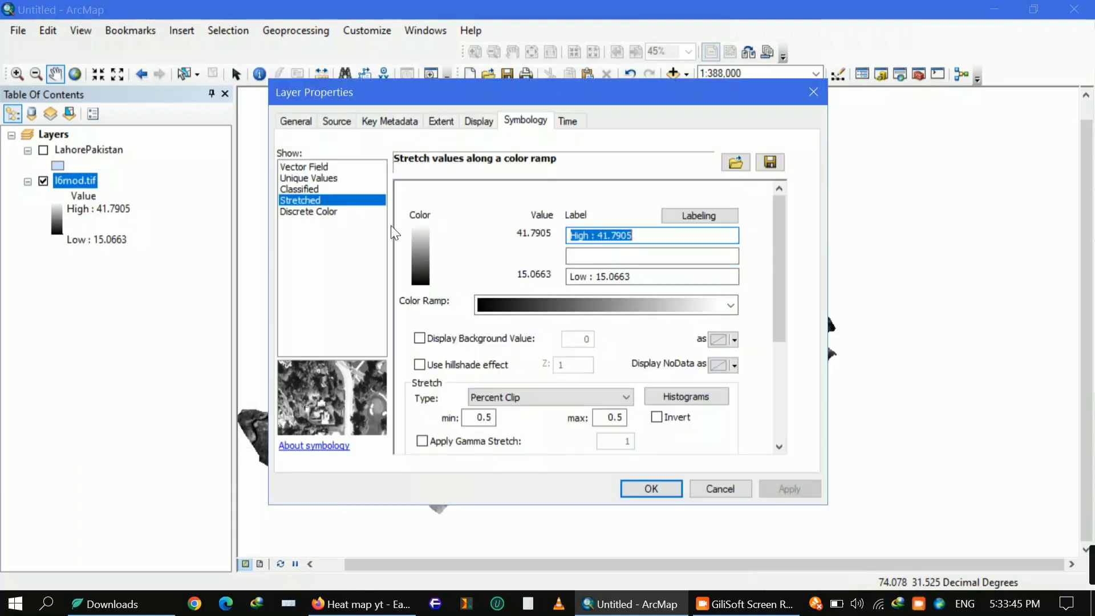
click(300, 189)
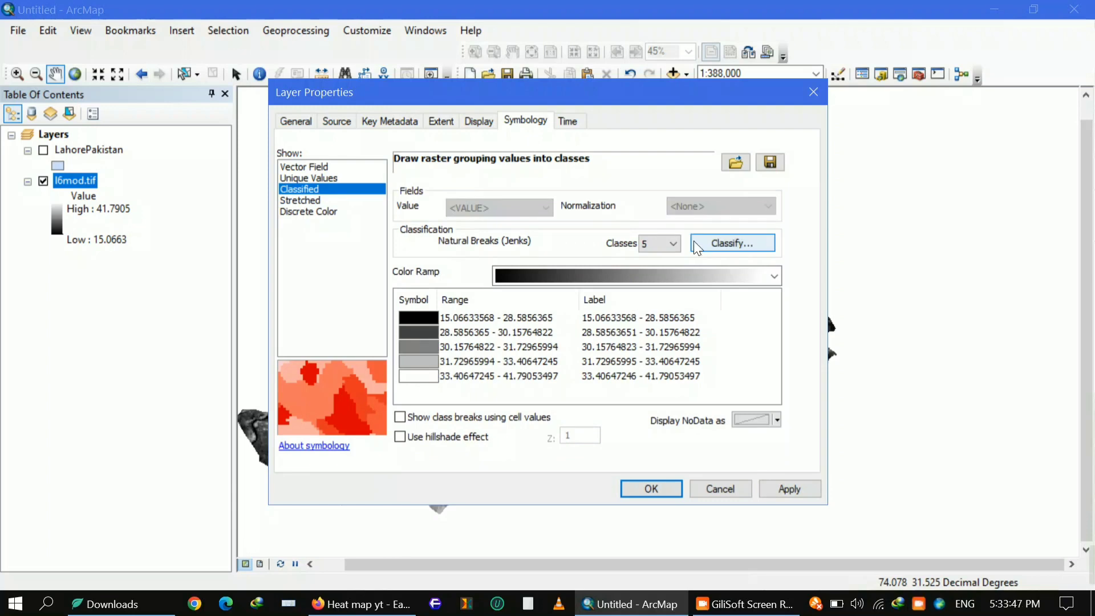
click(674, 244)
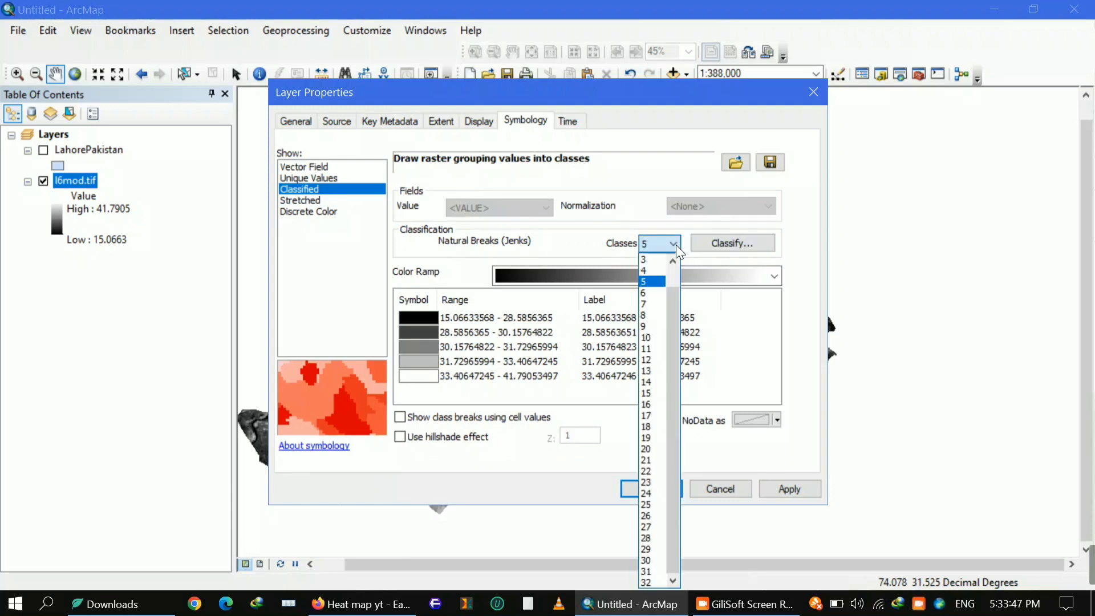
click(648, 337)
drag(773, 326, 768, 285)
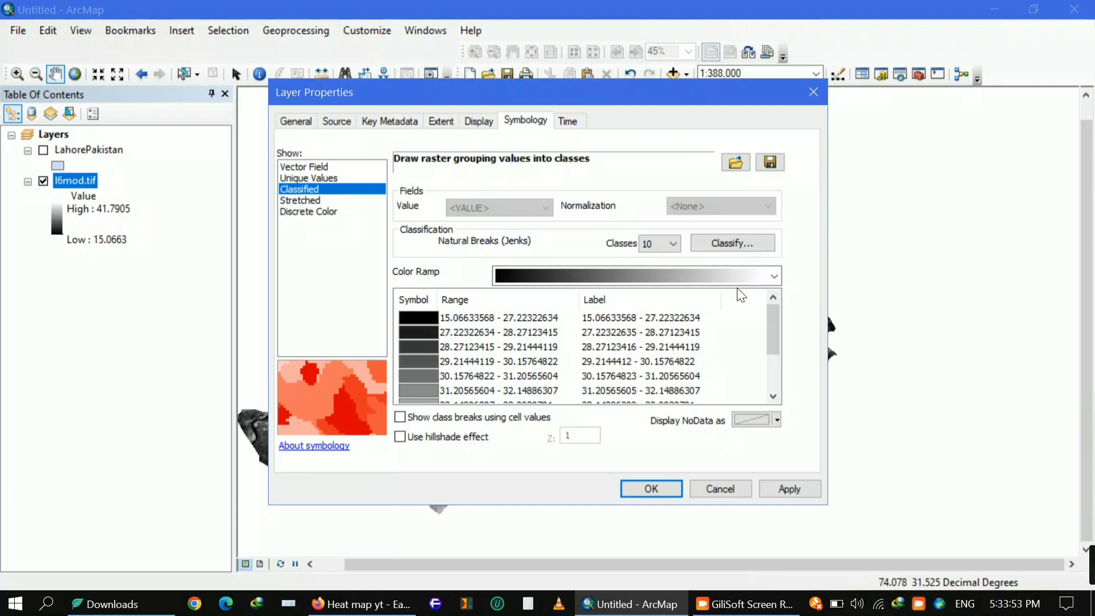
Format the class labels of l6mod.tif as numeric values with 2 significant digits.
right_click(677, 309)
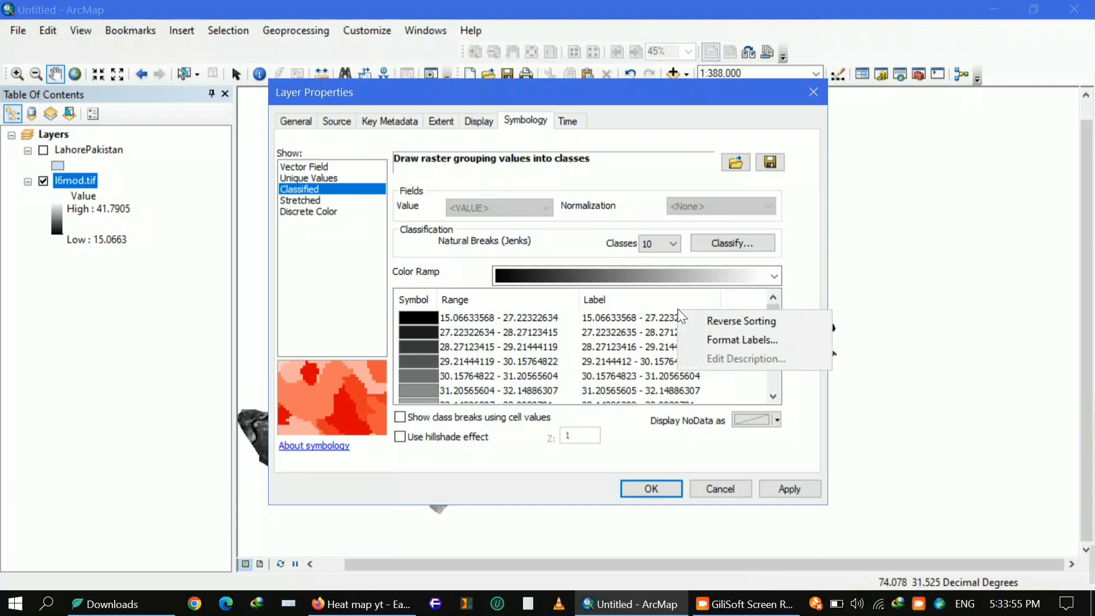
click(736, 340)
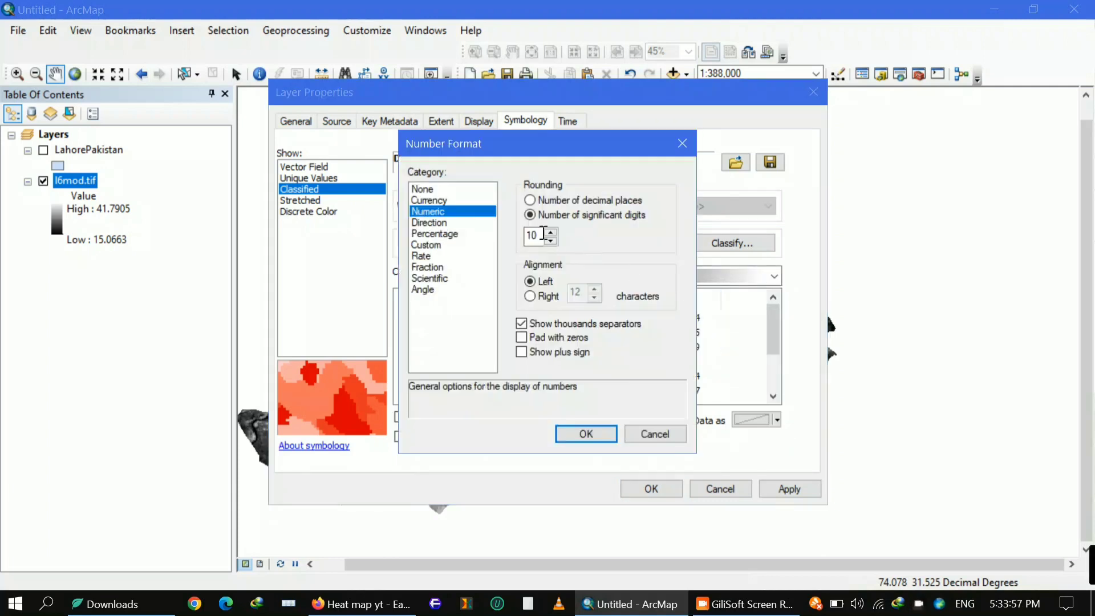
double_click(543, 233)
text(2)
click(588, 429)
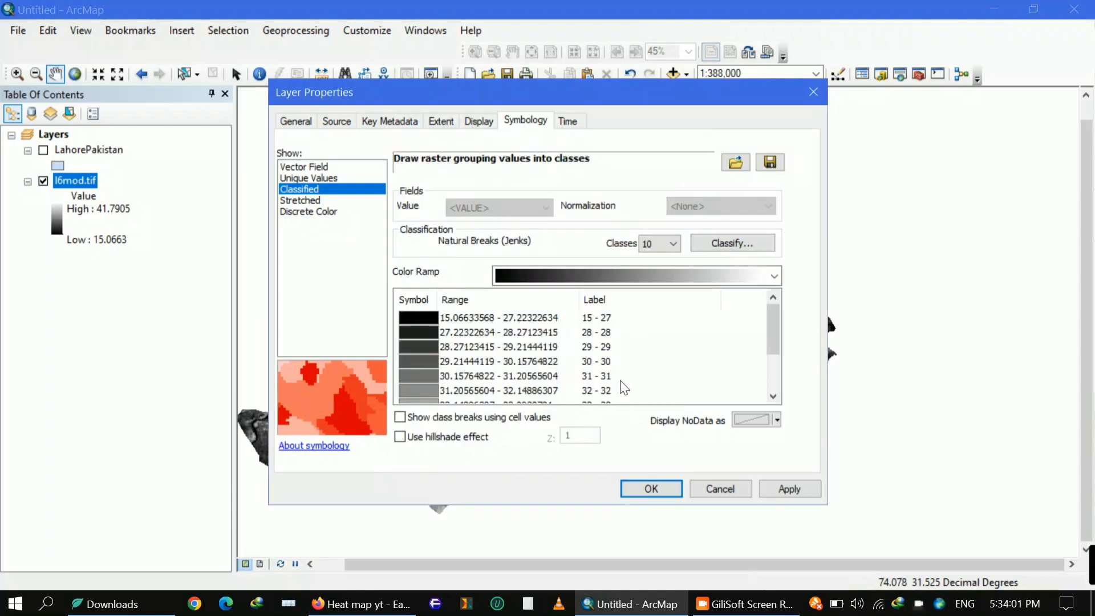
Apply the 10-class symbology to the l6mod.tif layer and close its properties.
click(783, 494)
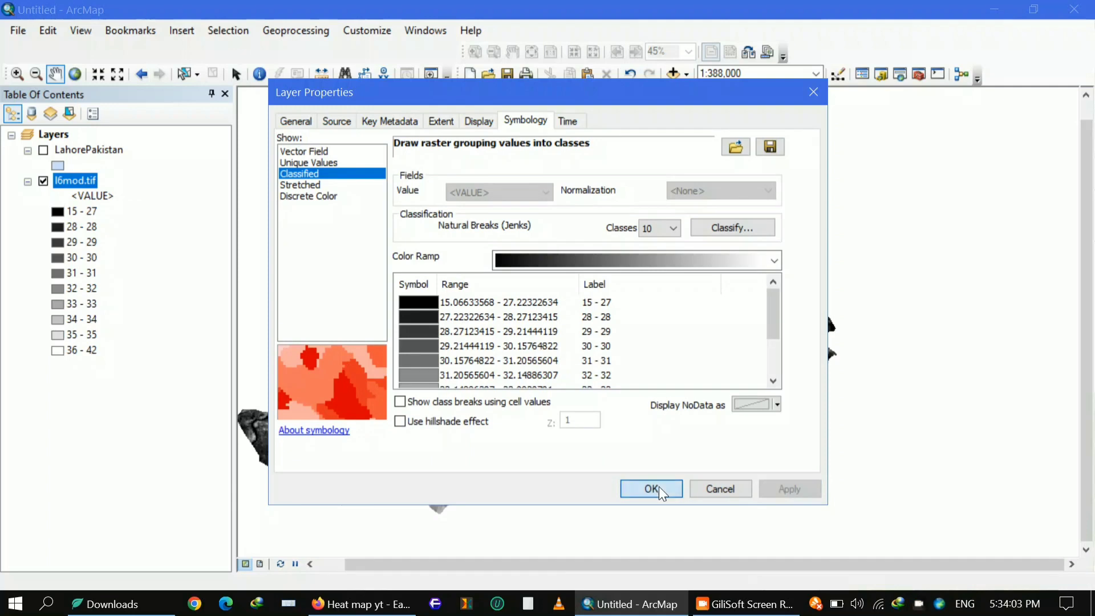
click(659, 487)
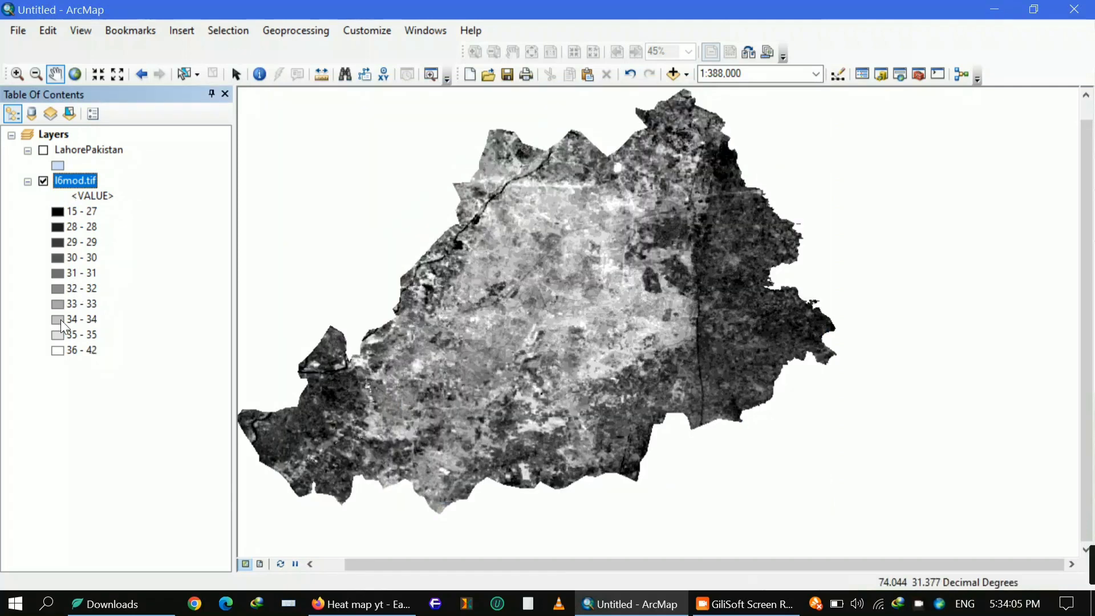
drag(514, 285, 582, 282)
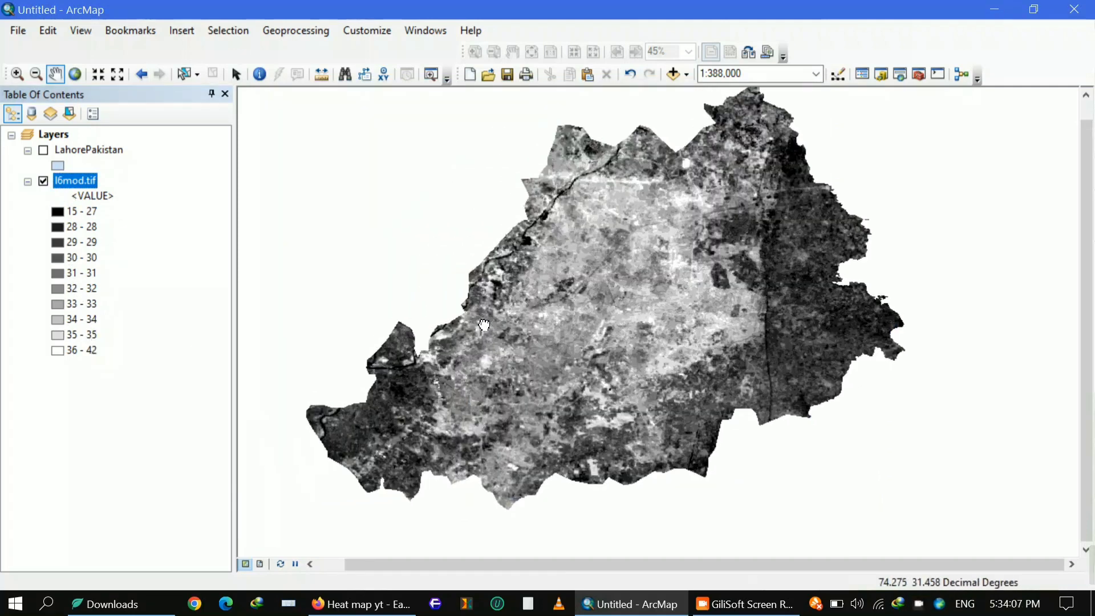
Check the palette in the Earth Engine script, return to ArcMap and recolour the 15 - 27 class of l6mod.tif blue.
double_click(57, 212)
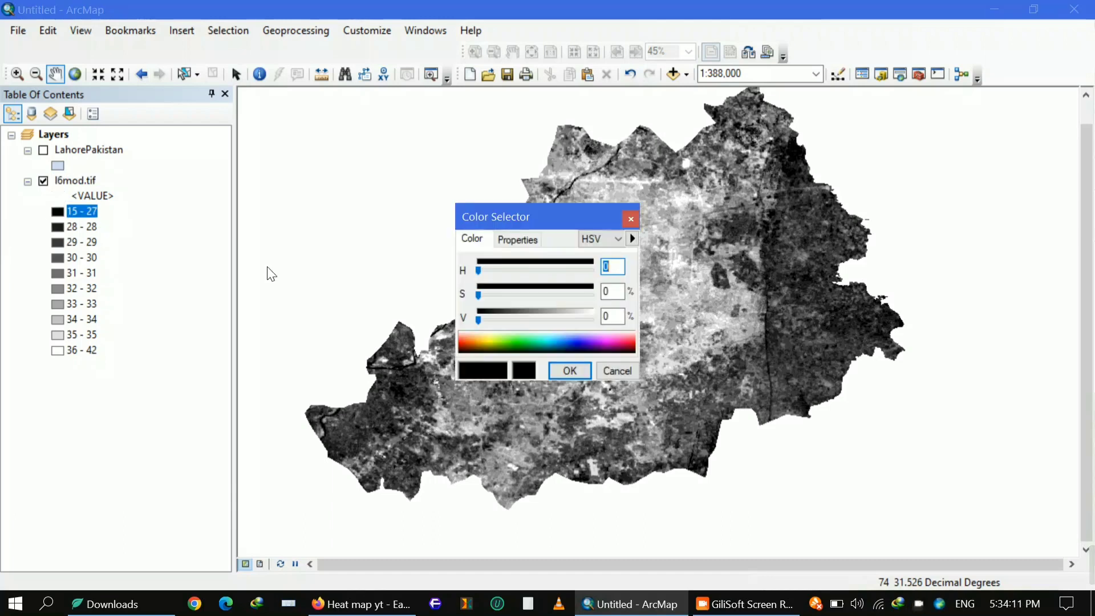
click(361, 604)
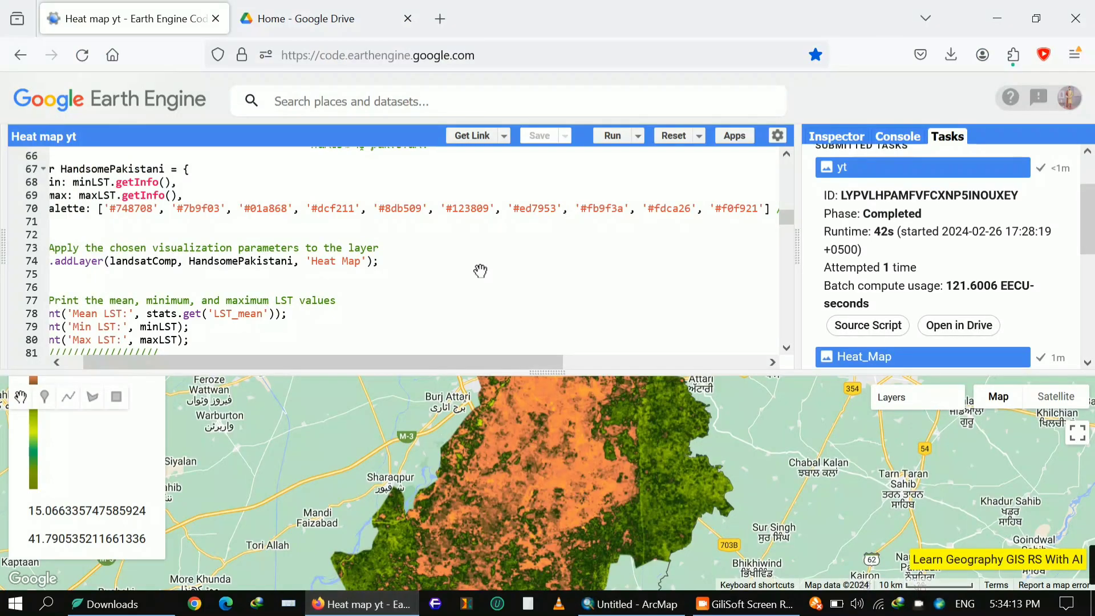
click(368, 604)
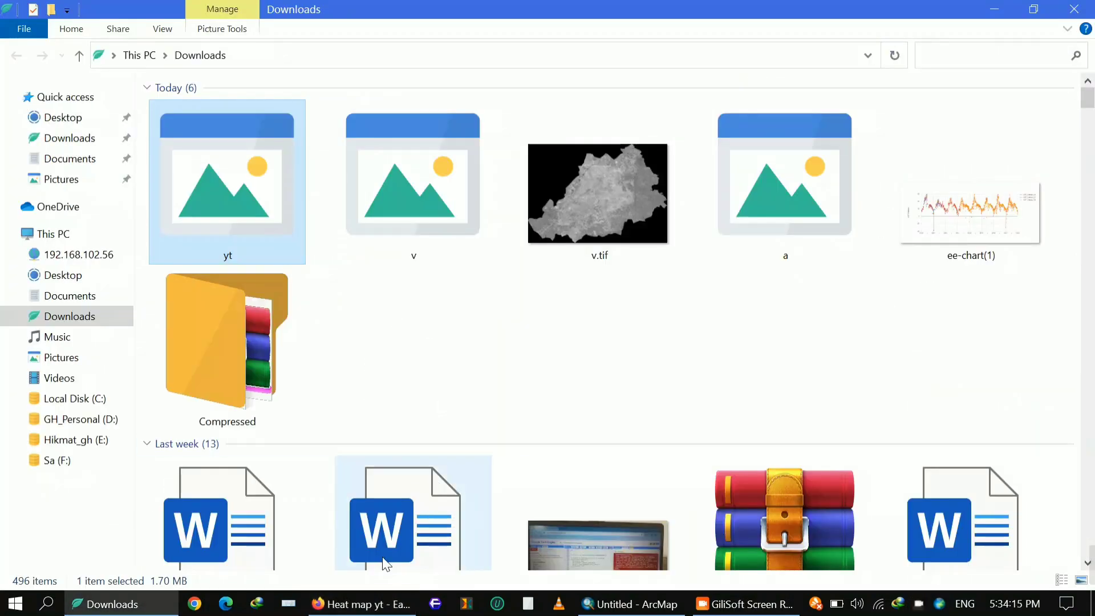
click(372, 606)
click(628, 604)
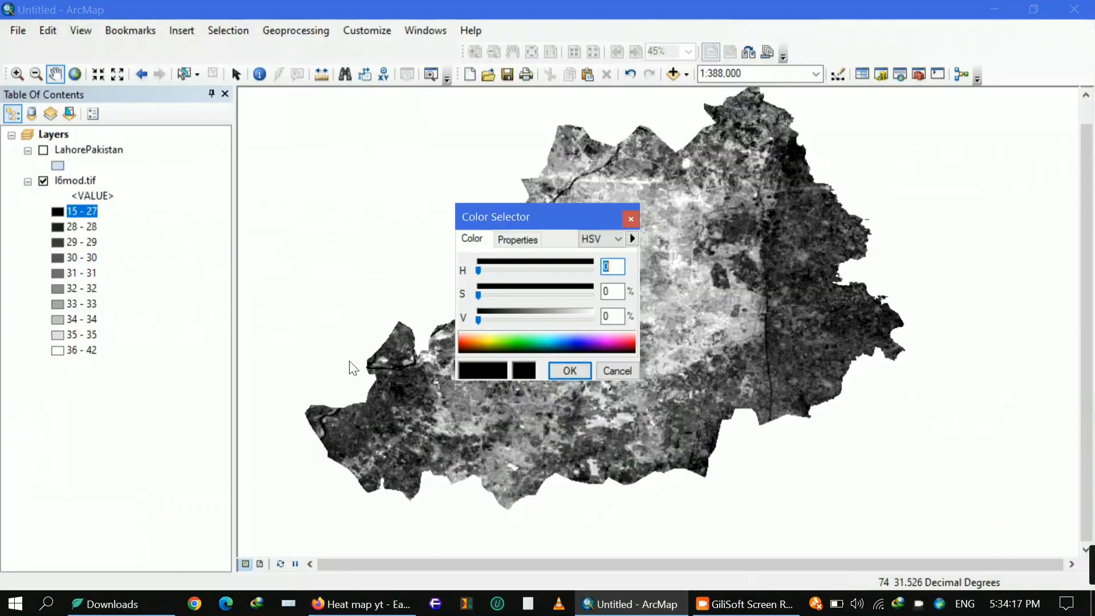
click(546, 343)
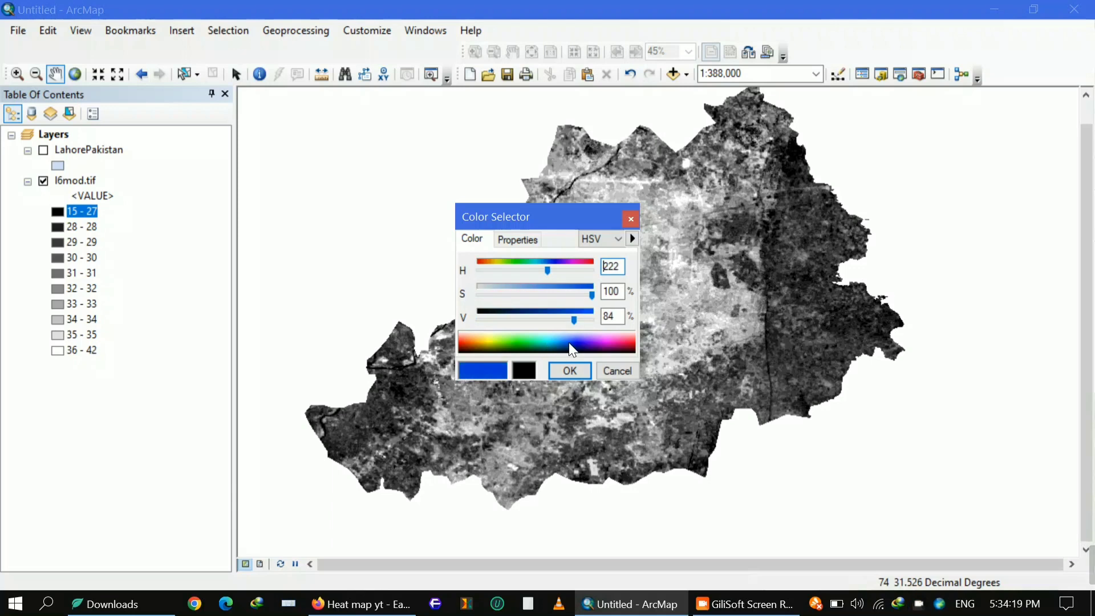
click(571, 371)
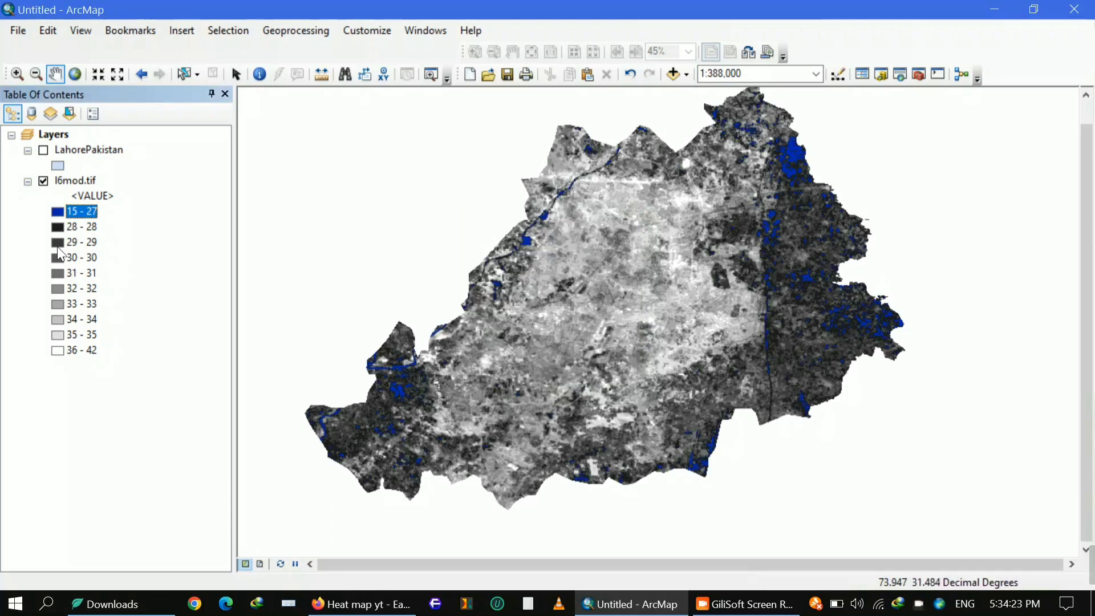
Recolour the 28 - 28 class of l6mod.tif bright green.
click(56, 227)
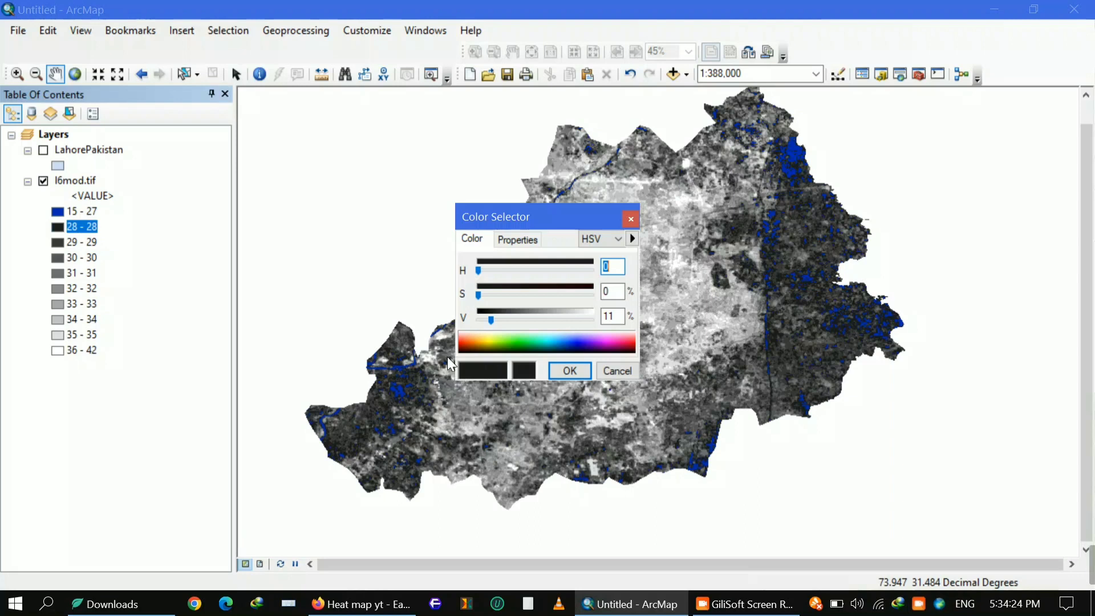
click(525, 341)
click(570, 371)
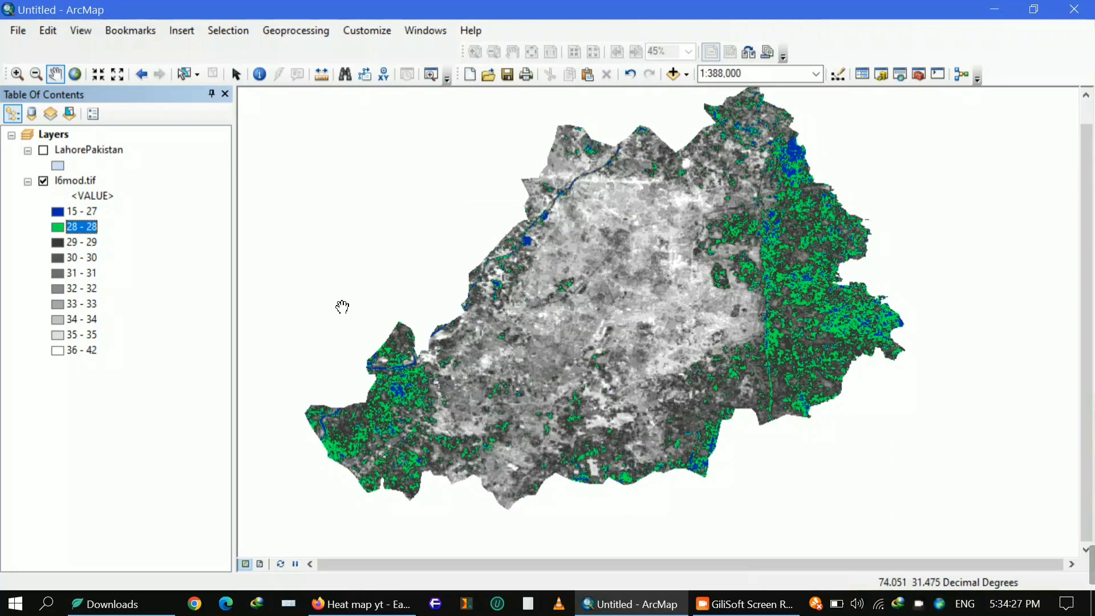
Try a medium blue with HSV 198, 100%, 61% for the 29 - 29 class of l6mod.tif.
click(57, 242)
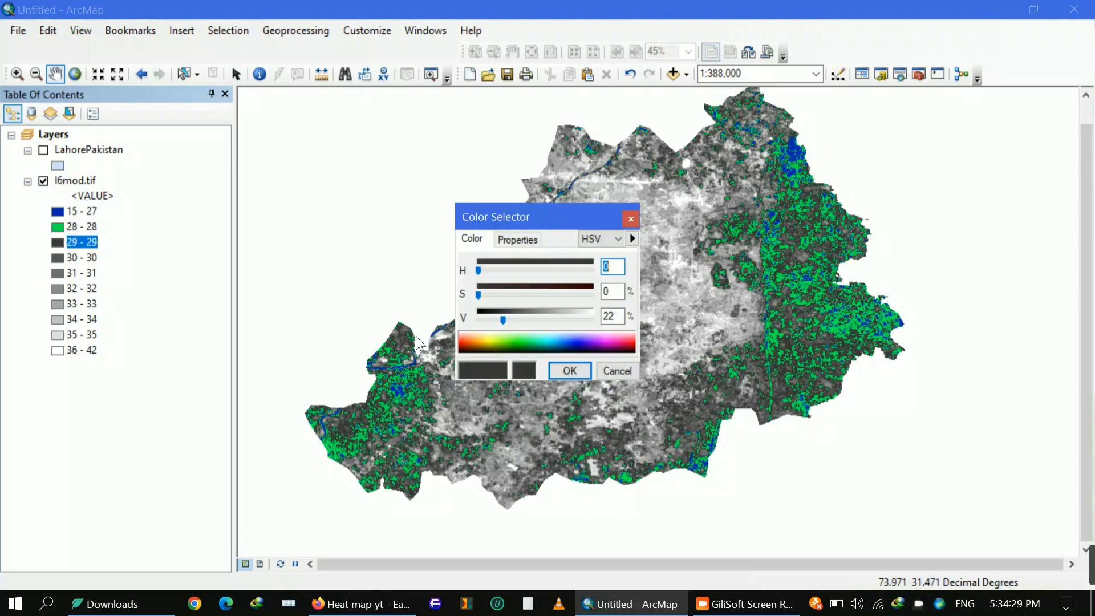
click(547, 340)
click(556, 344)
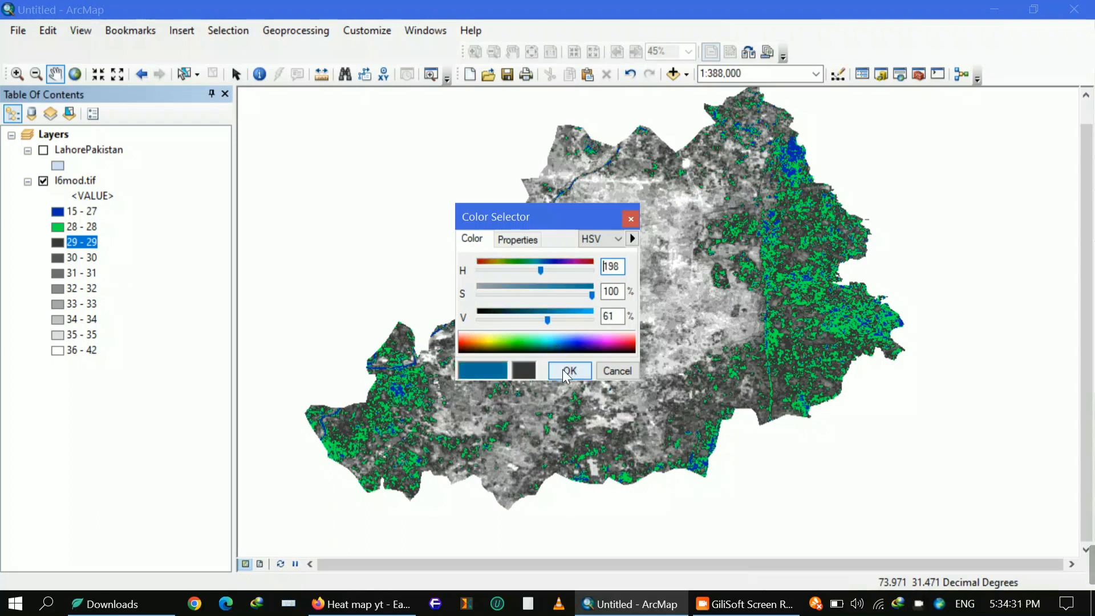
click(563, 370)
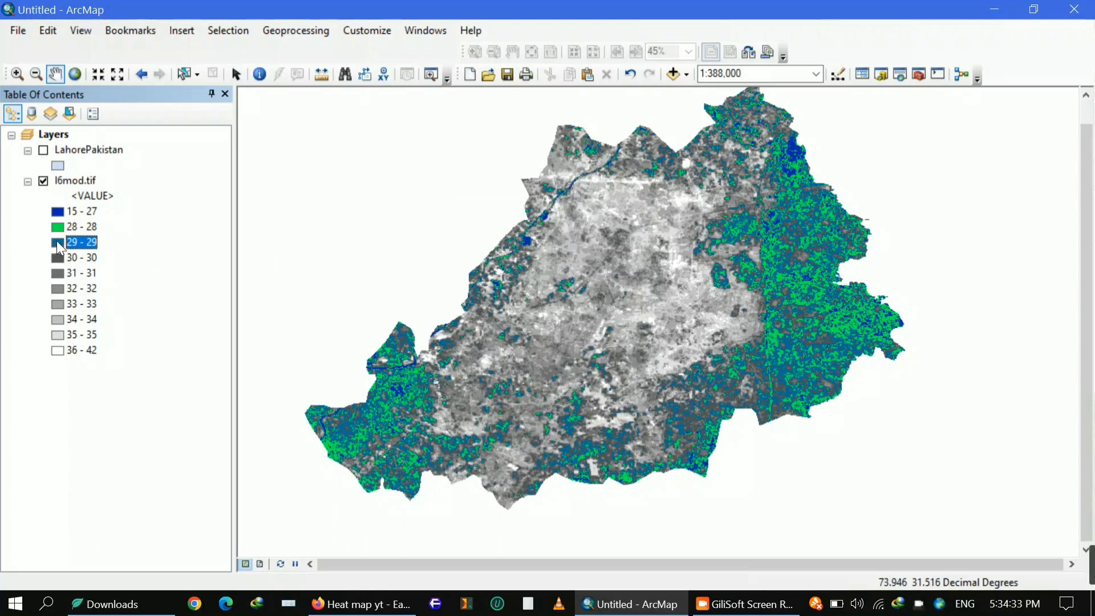
Recolour the 29 - 29 class of l6mod.tif dark green by choosing a green hue and lowering its brightness.
click(57, 242)
click(549, 347)
click(528, 342)
click(524, 339)
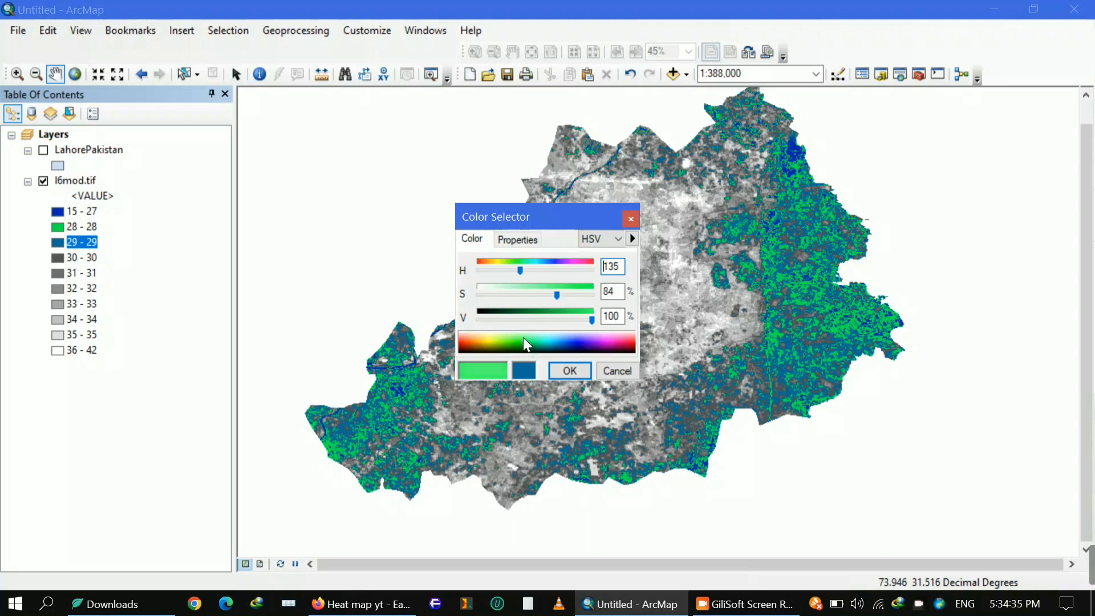
click(518, 337)
click(519, 334)
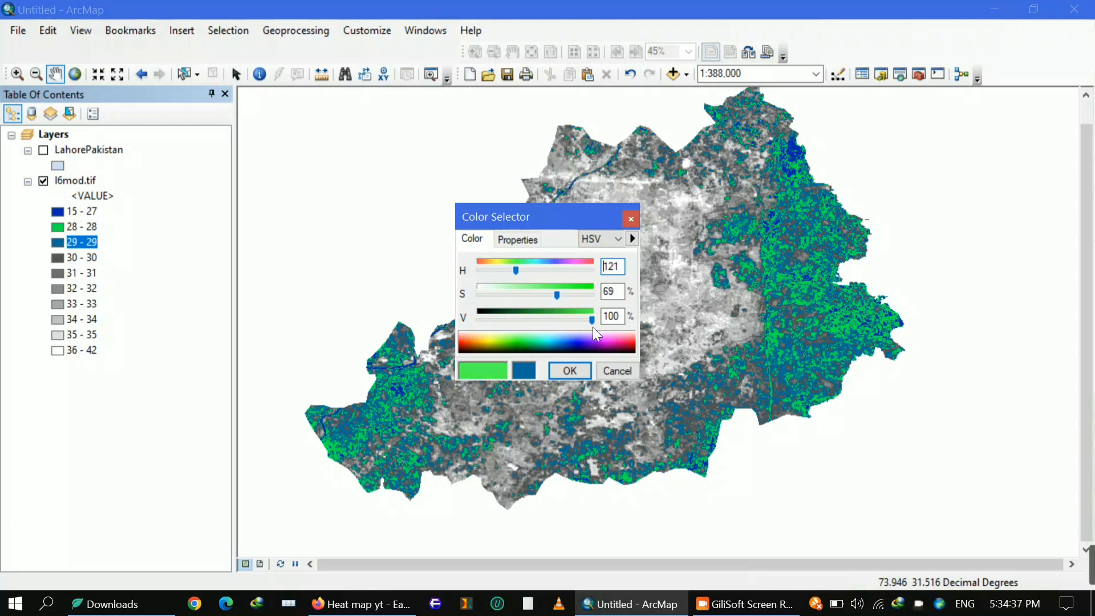
drag(594, 322, 543, 319)
click(570, 371)
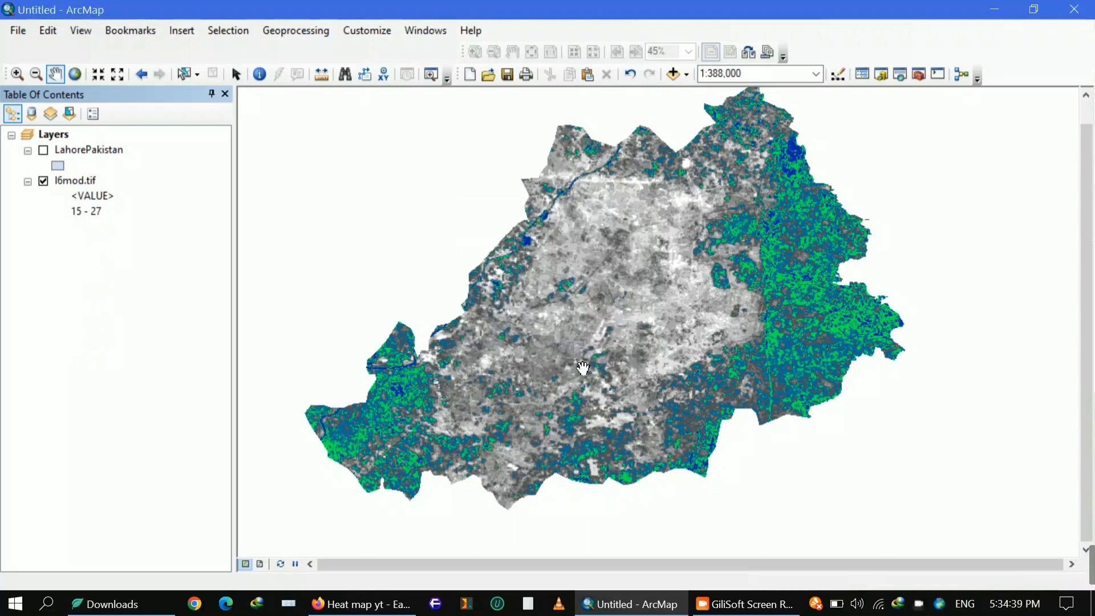
Recolour the 30 - 30 class of l6mod.tif dark olive green with HSV 73, 100%, 38%.
double_click(57, 258)
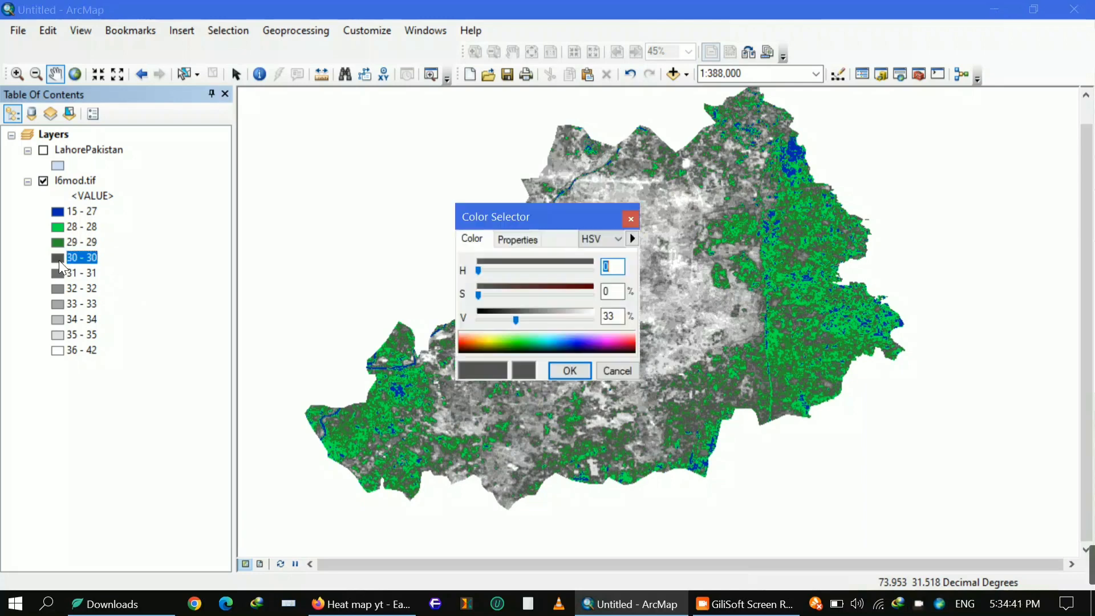
click(484, 343)
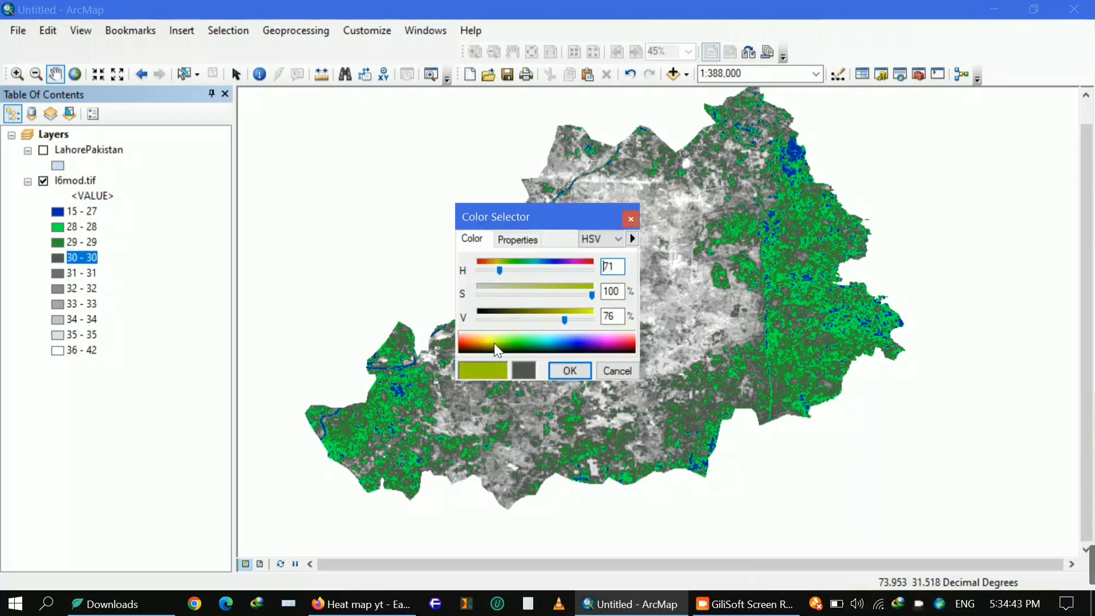
click(569, 371)
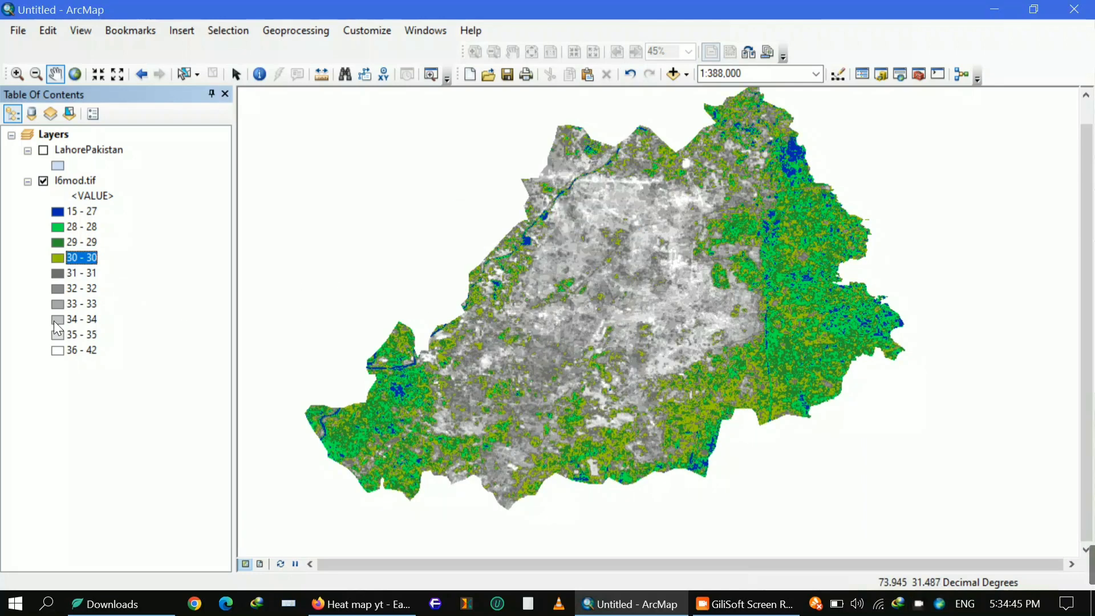
double_click(56, 260)
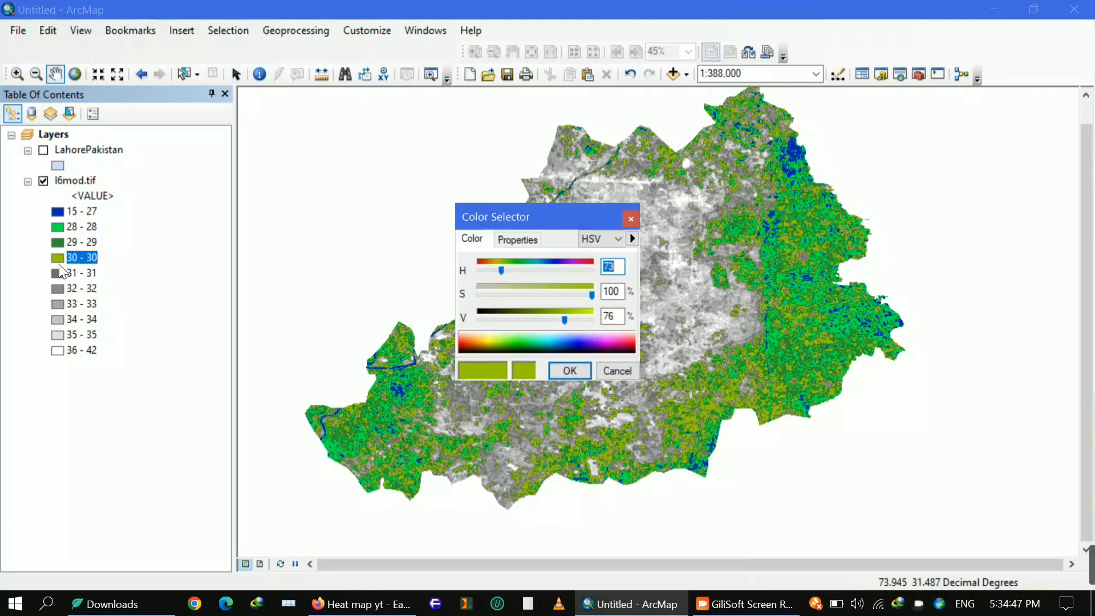
drag(512, 316, 522, 308)
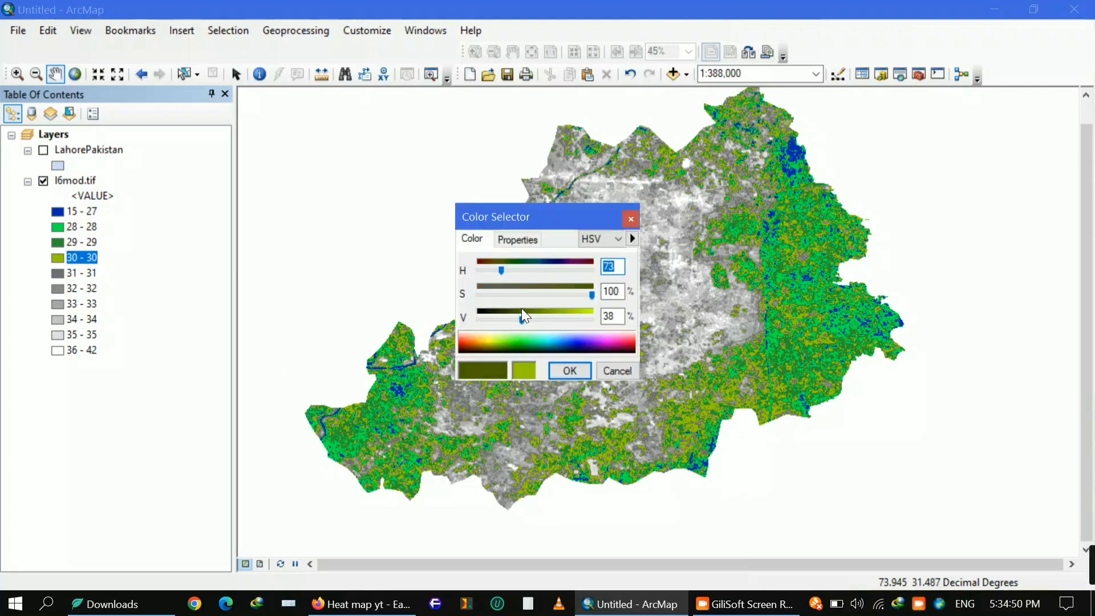
click(561, 369)
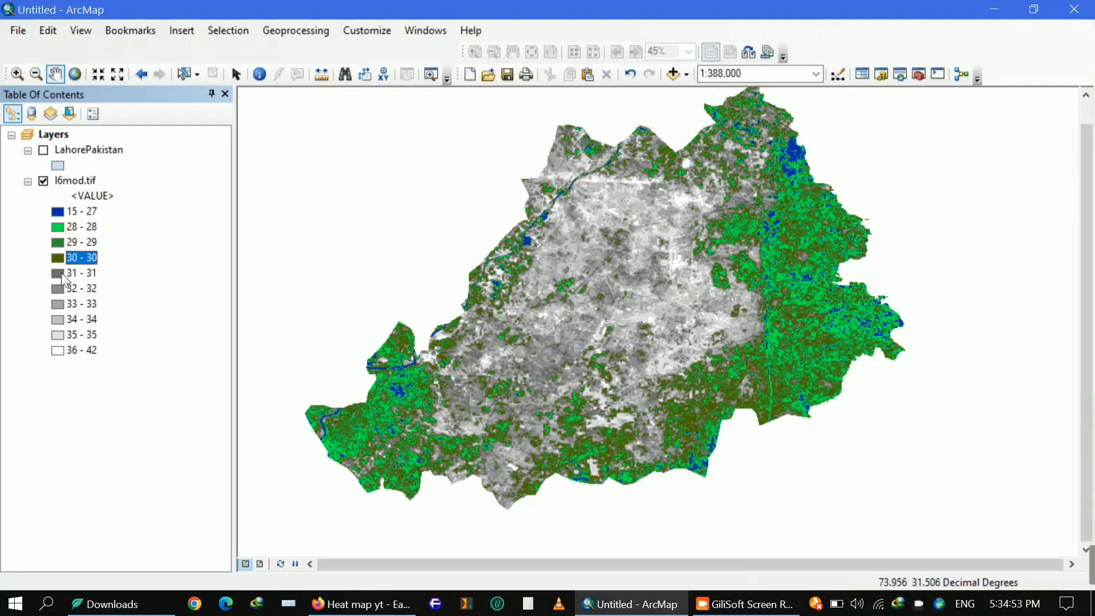
Recolour the 31 - 31 class of l6mod.tif yellow and the 32 - 32 class dark blue.
double_click(60, 273)
drag(504, 337, 486, 341)
click(570, 371)
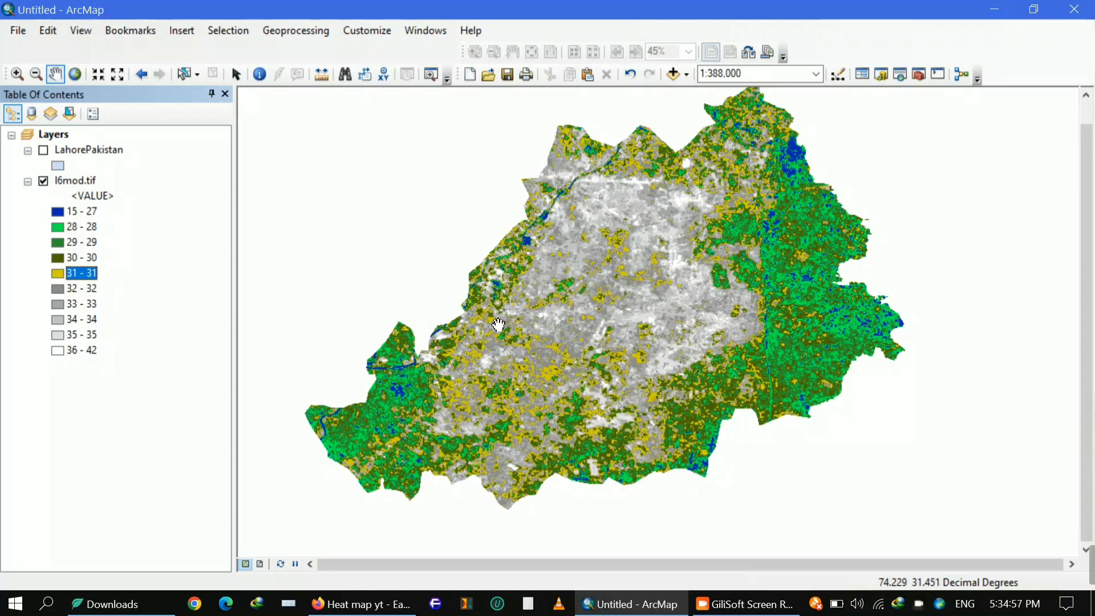
double_click(57, 287)
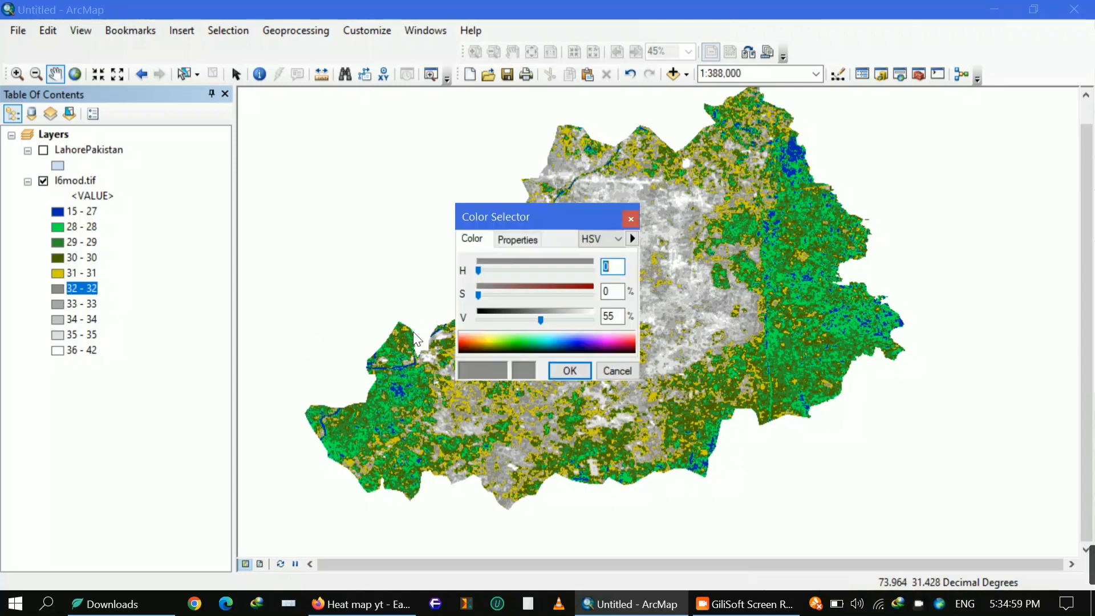
drag(540, 341, 556, 348)
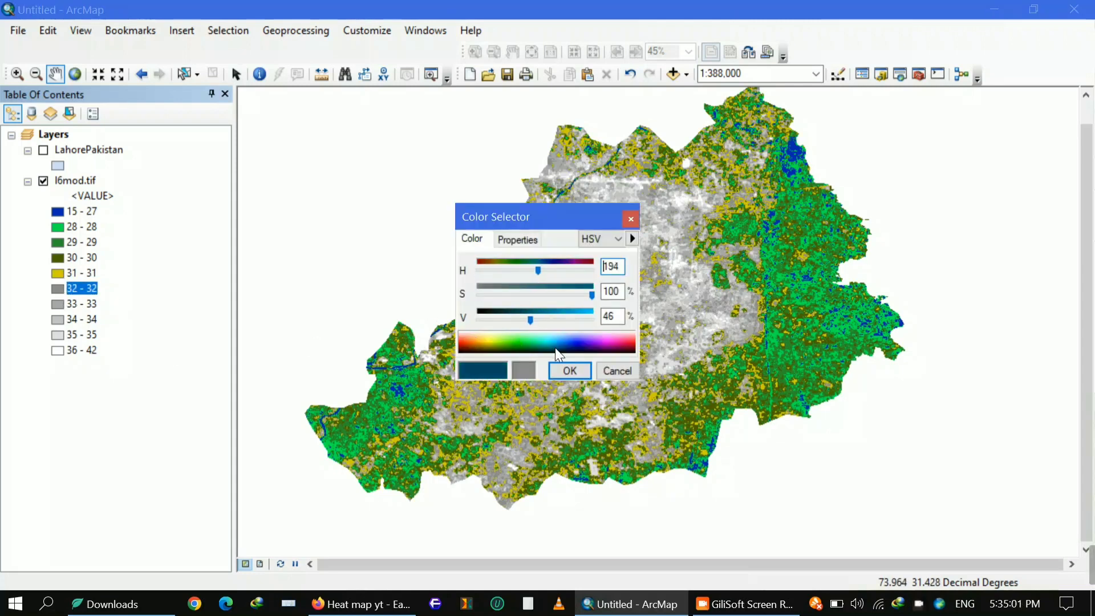
click(567, 372)
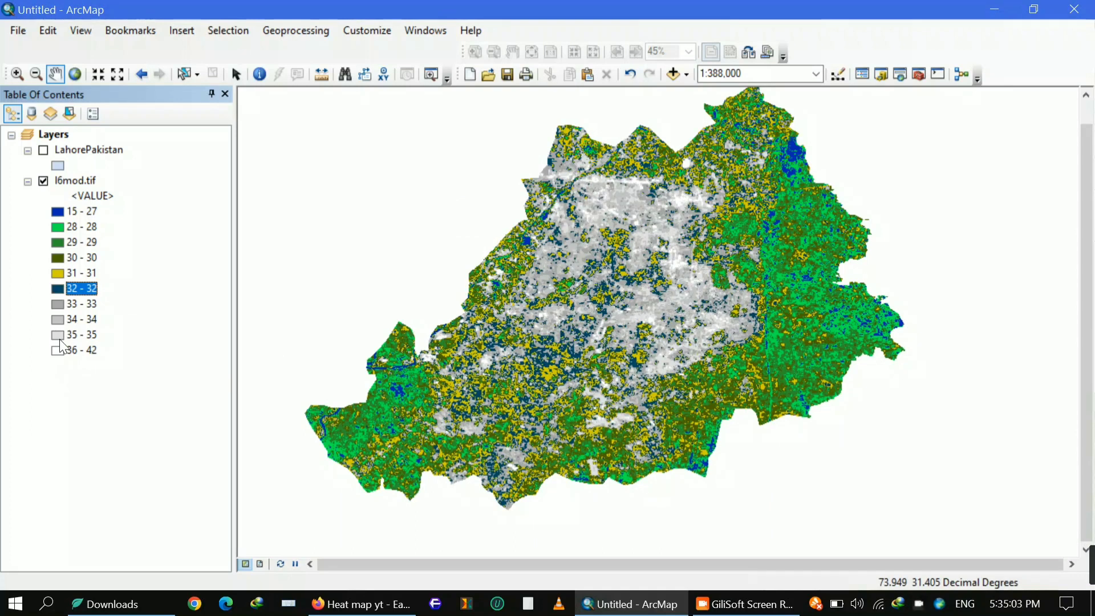
Recolour the 33 - 33 class of l6mod.tif brown and the 34 - 34 class orange-red.
double_click(59, 304)
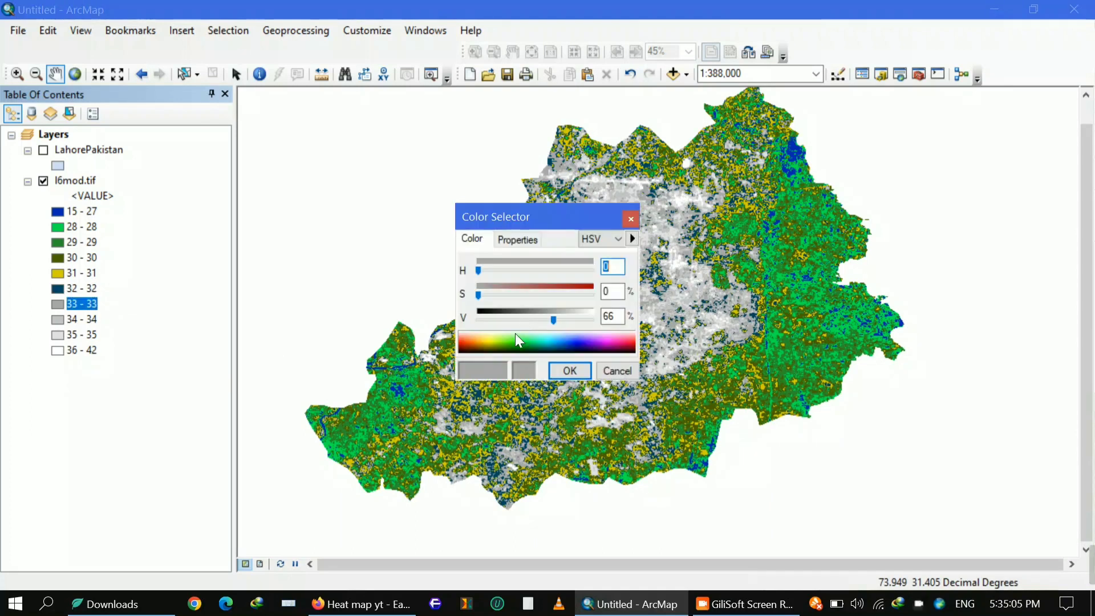
drag(516, 334, 472, 344)
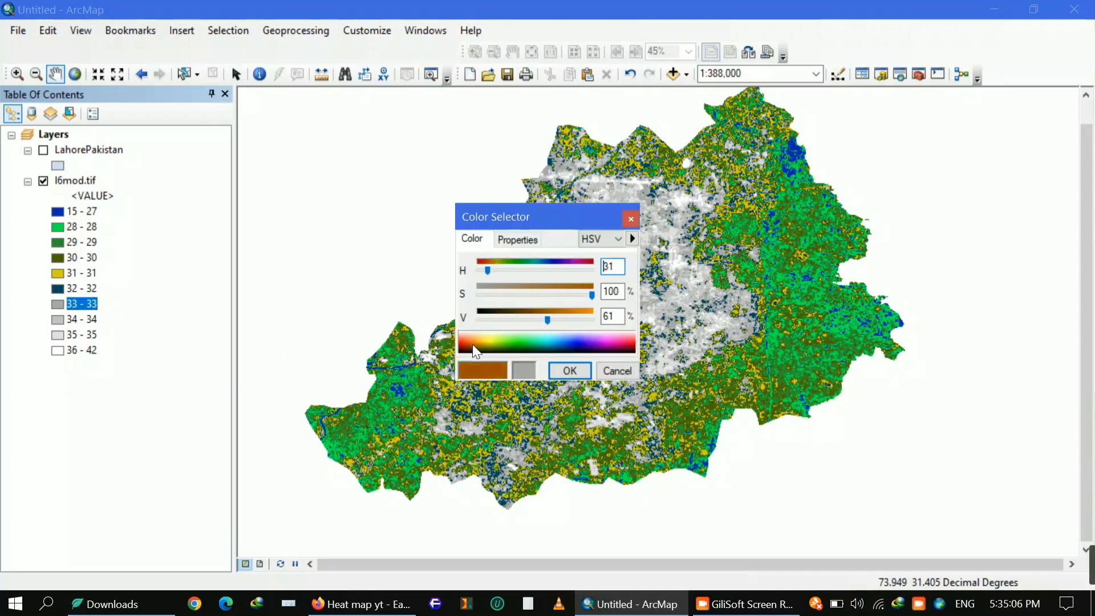
click(568, 372)
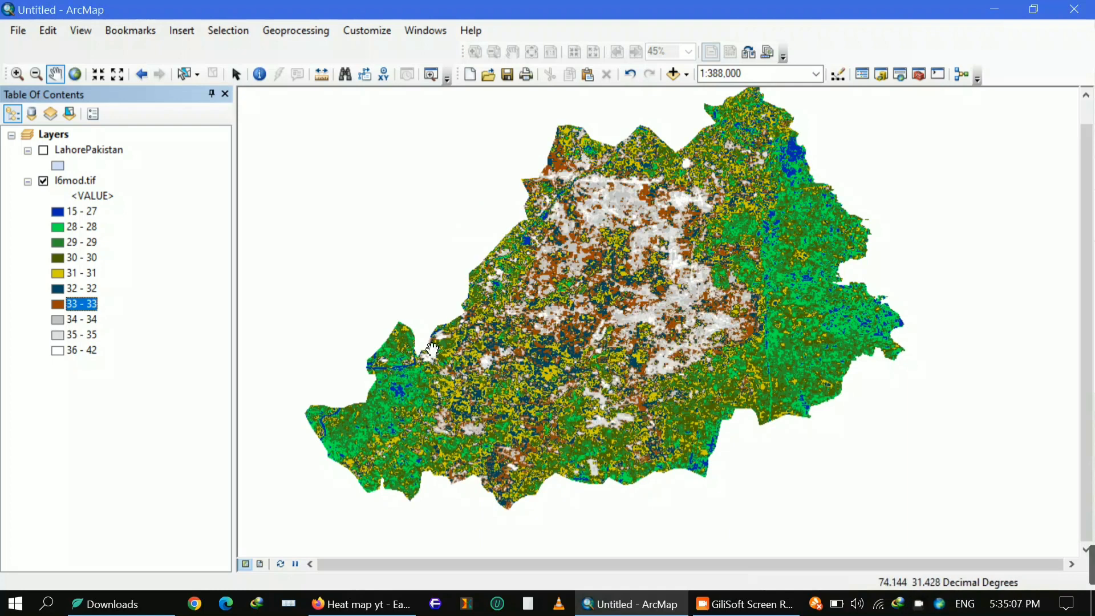
double_click(59, 319)
drag(482, 337, 466, 341)
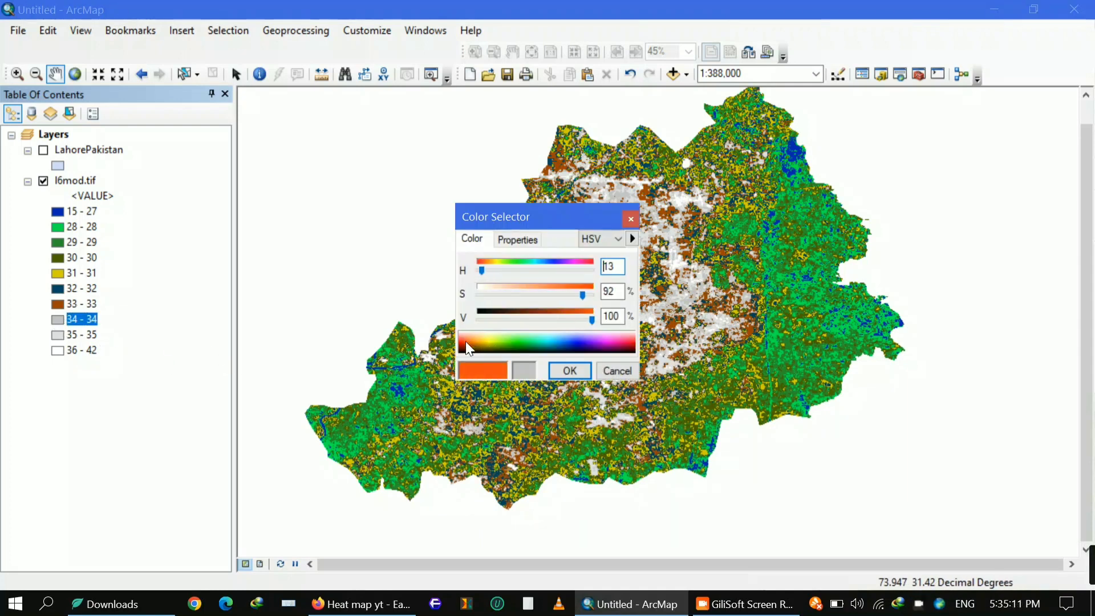
click(570, 371)
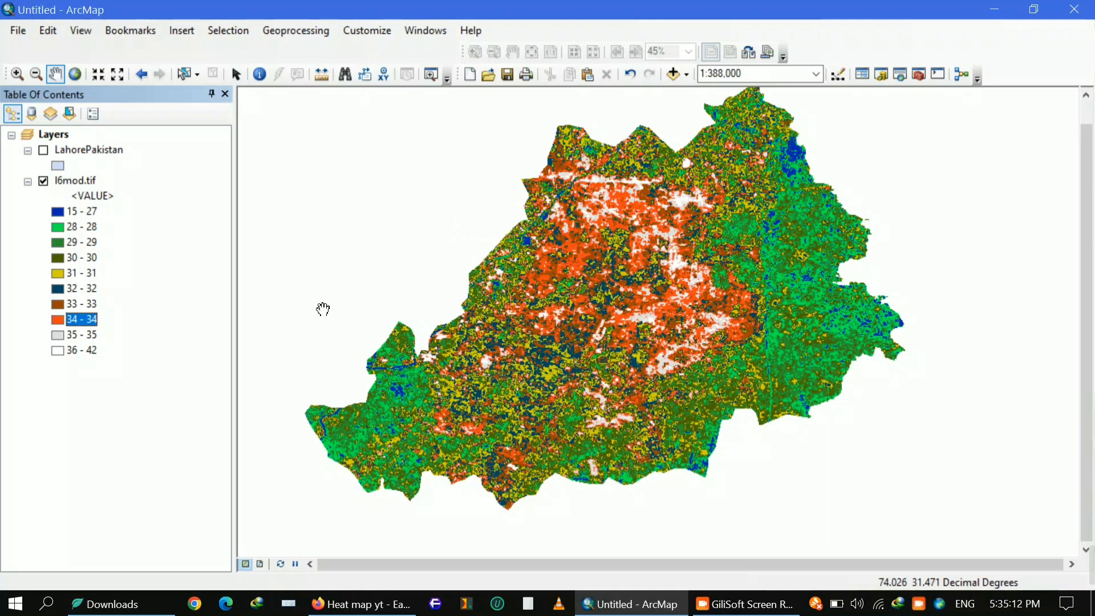
Recolour the 35 - 35 class of l6mod.tif red with HSV 0, 100%, 92%.
double_click(57, 335)
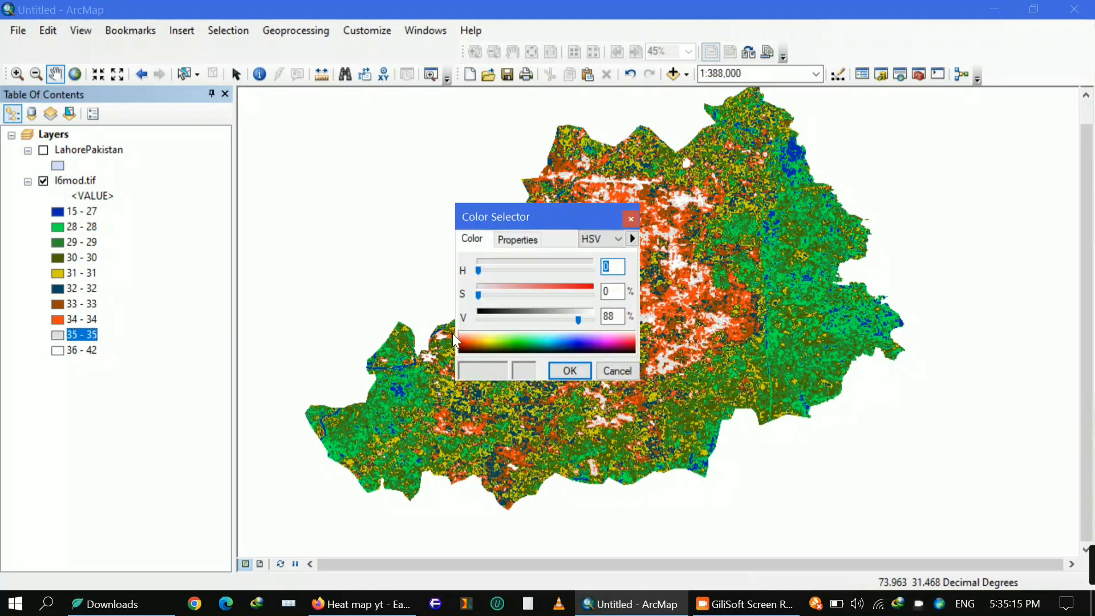
drag(475, 338, 459, 341)
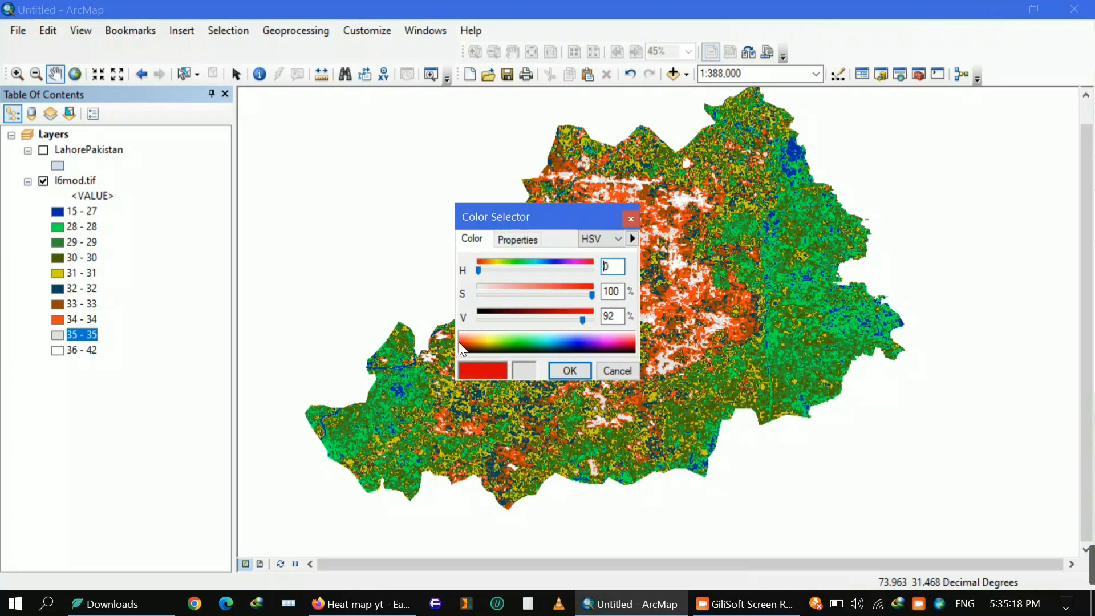
click(570, 371)
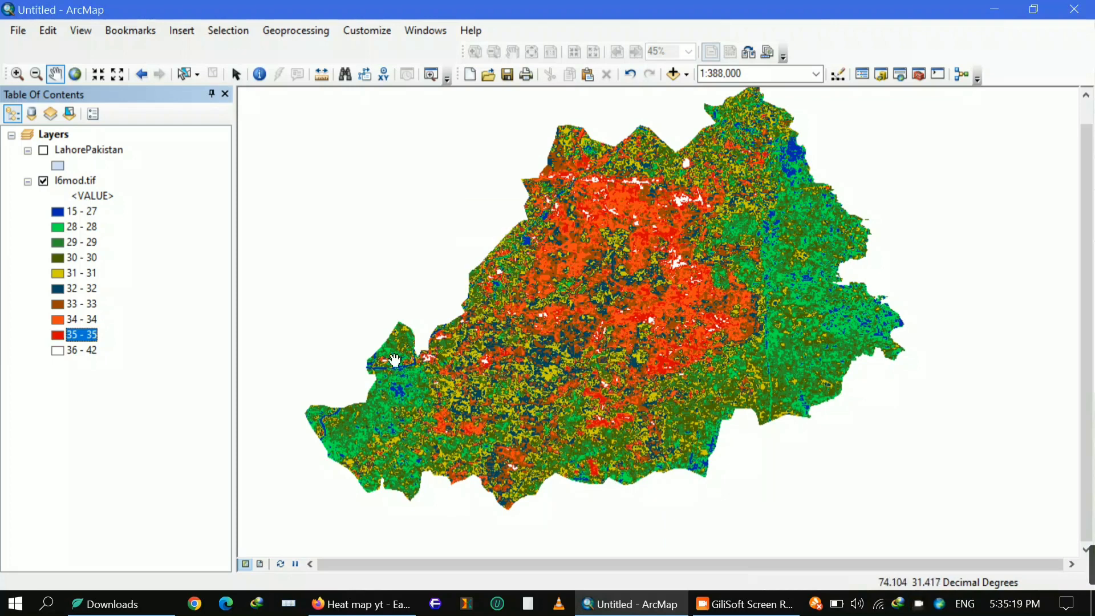
Recolour the 36 - 42 class of l6mod.tif near-black with HSV 0, 0%, 8%.
click(57, 351)
click(485, 311)
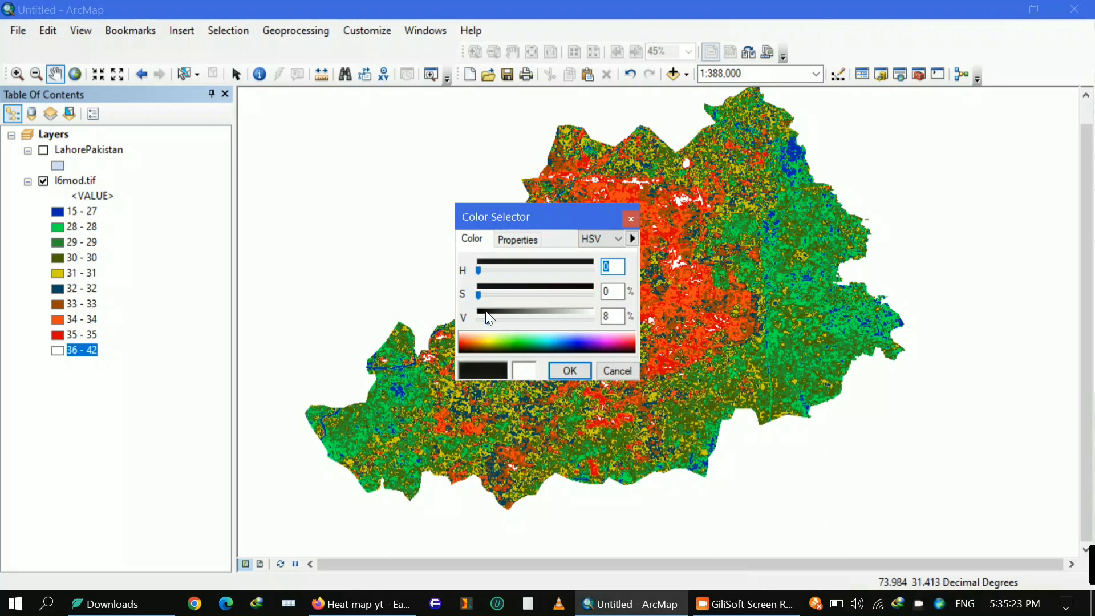
click(587, 366)
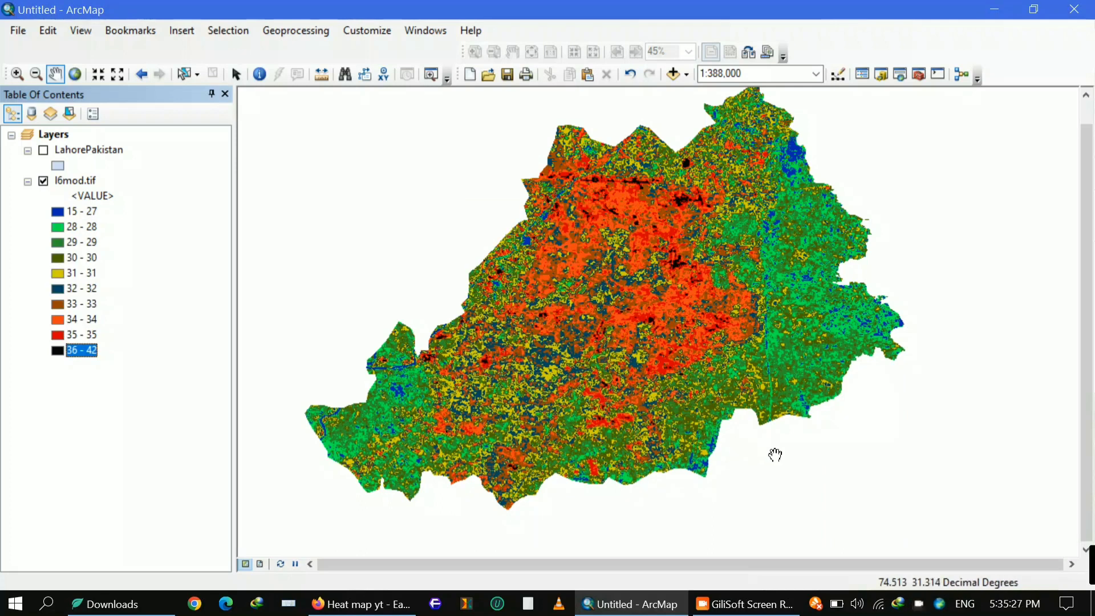
Recolour the 32 - 32 class of l6mod.tif light yellow-green.
drag(775, 455, 669, 327)
drag(599, 254, 621, 335)
scroll(621, 335, down, 2)
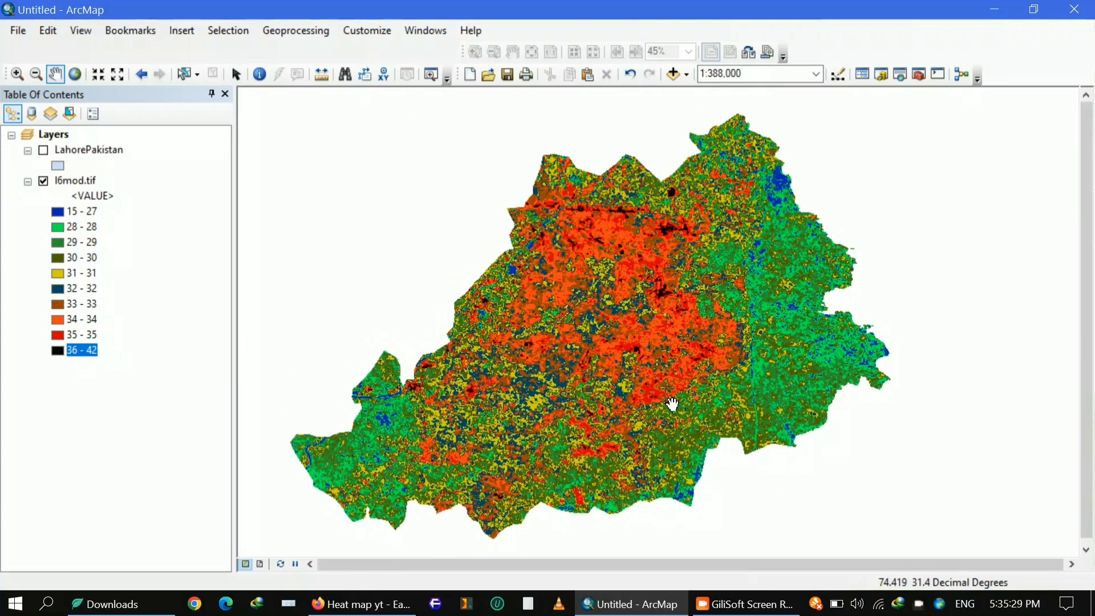
mouse_move(653, 400)
mouse_down()
mouse_move(632, 410)
mouse_move(647, 408)
mouse_up()
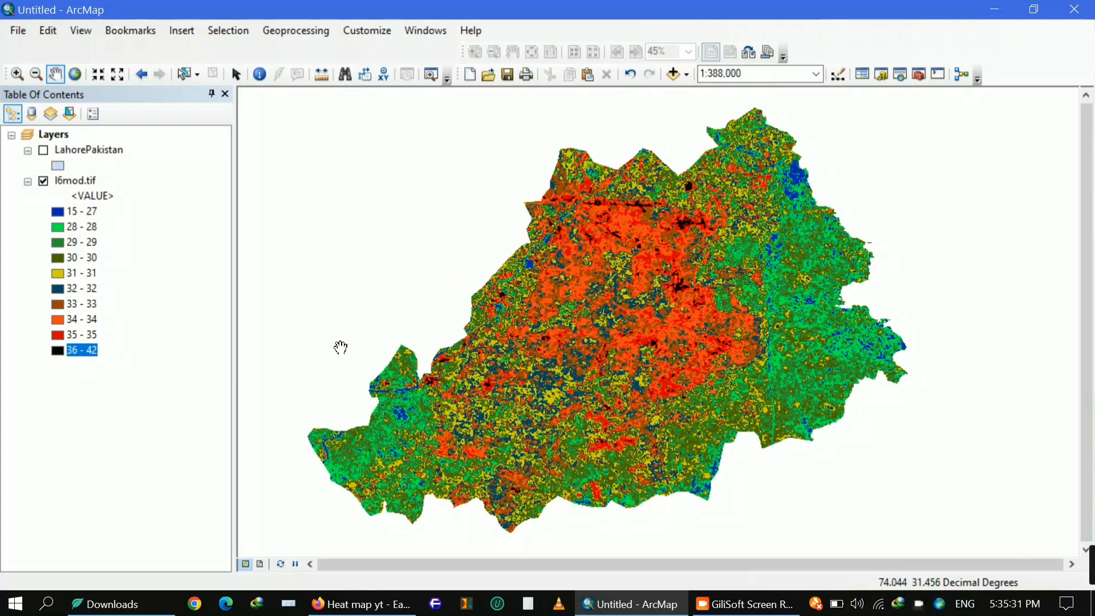
double_click(57, 290)
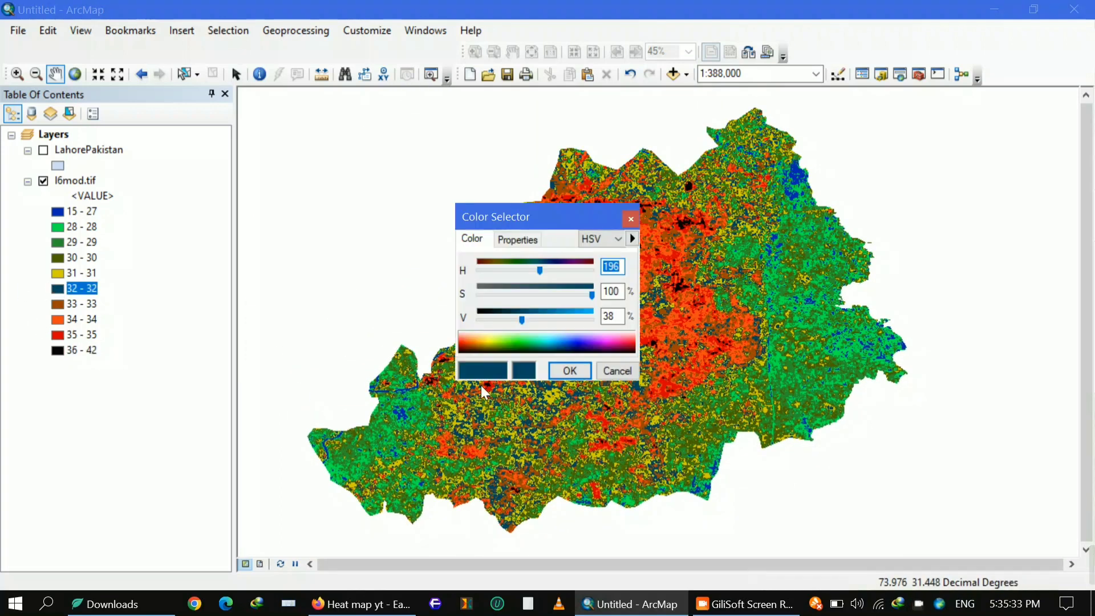
drag(540, 341, 498, 338)
click(570, 371)
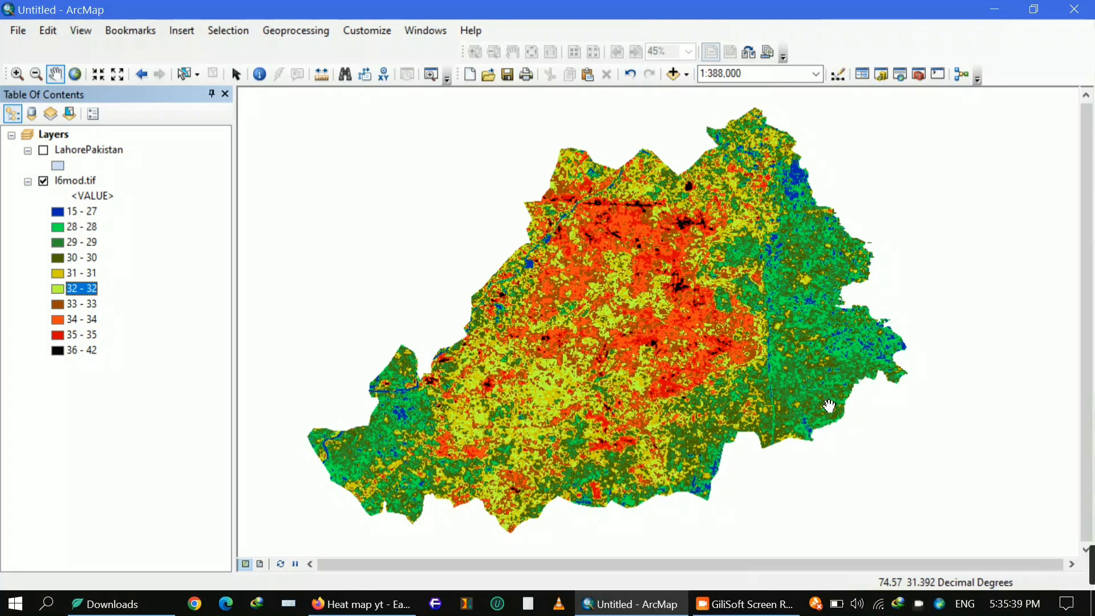
Show the page layout, place the legend along the data frame's right side, and shift the data frame toward the page's upper-left corner.
drag(833, 405, 828, 404)
drag(934, 367, 759, 379)
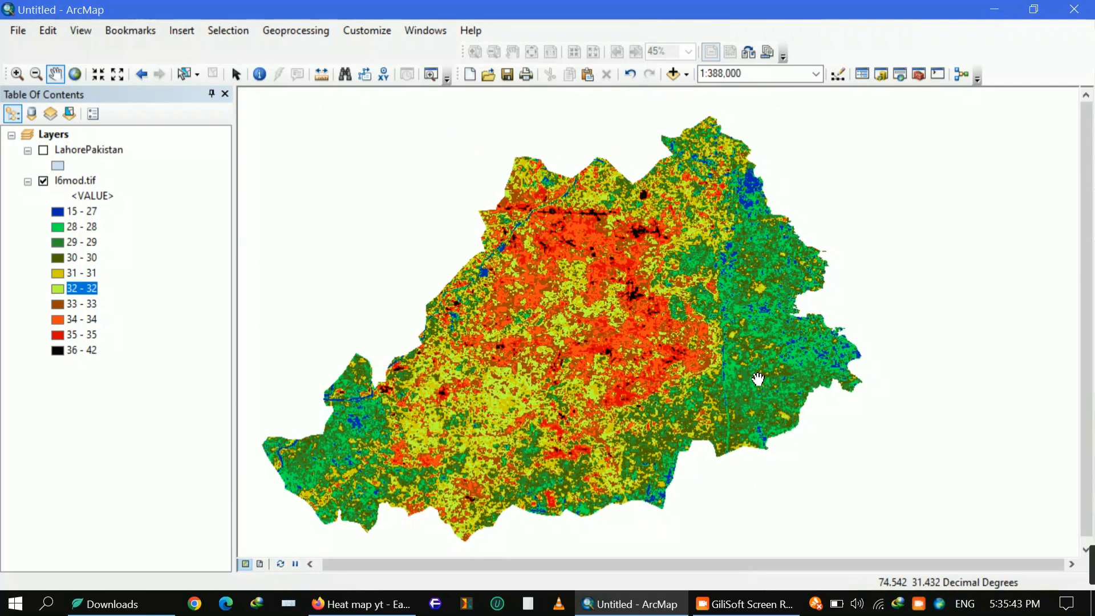
click(260, 565)
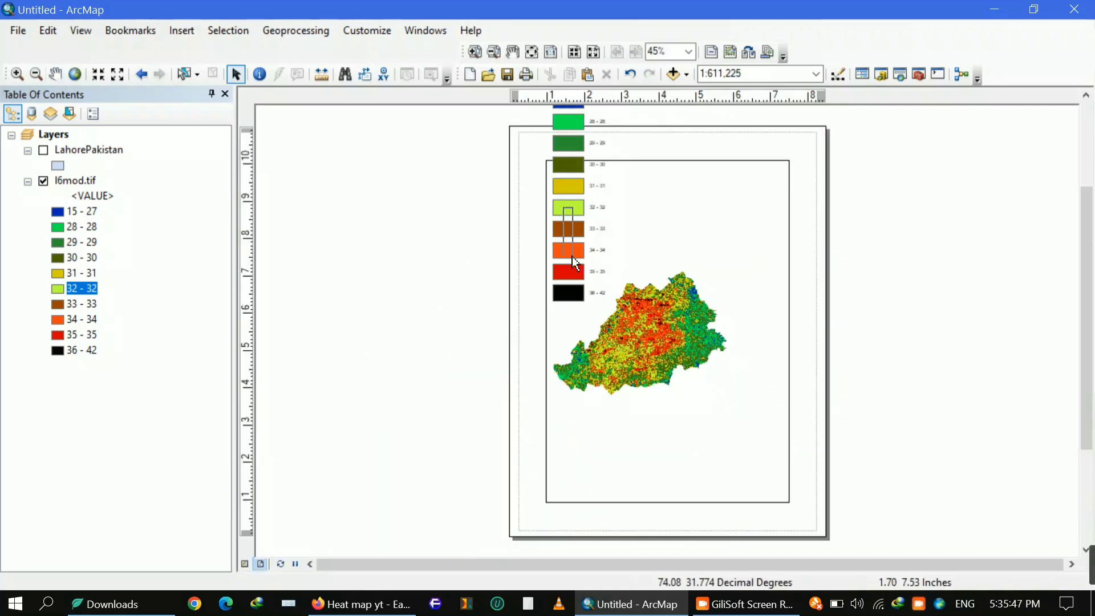
drag(567, 200, 740, 371)
click(671, 346)
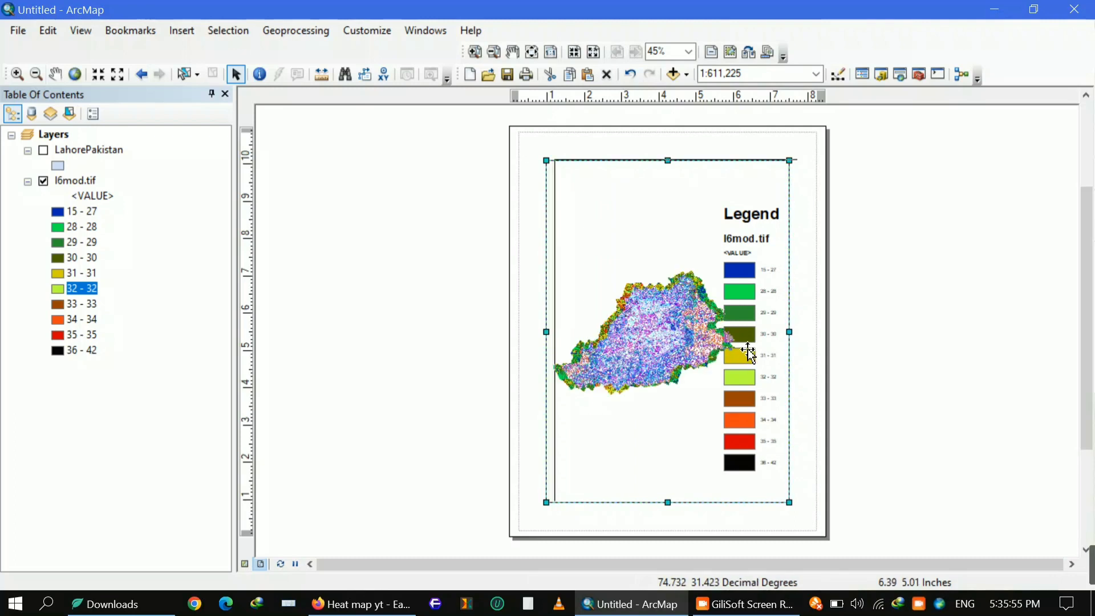
drag(740, 354, 707, 341)
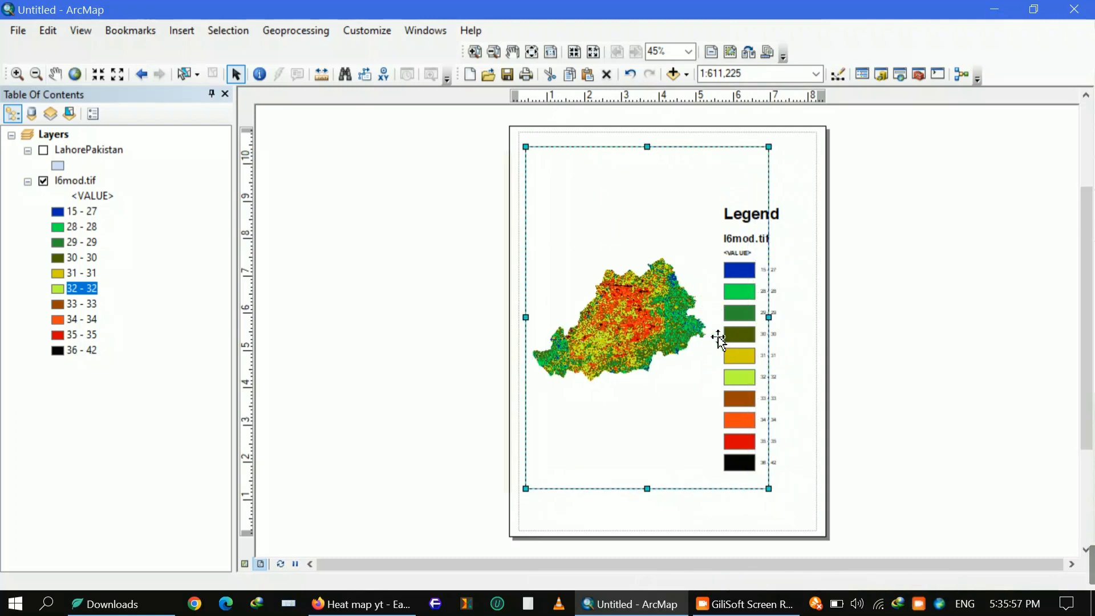
click(915, 295)
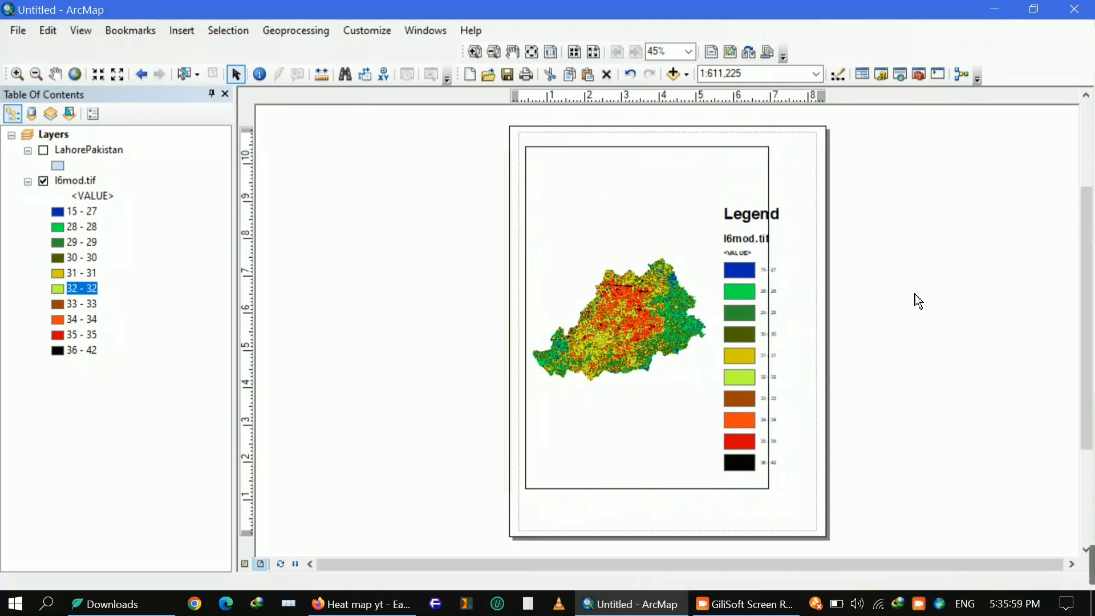
Widen the data frame to the page's right margin and move the legend slightly right within it.
click(752, 308)
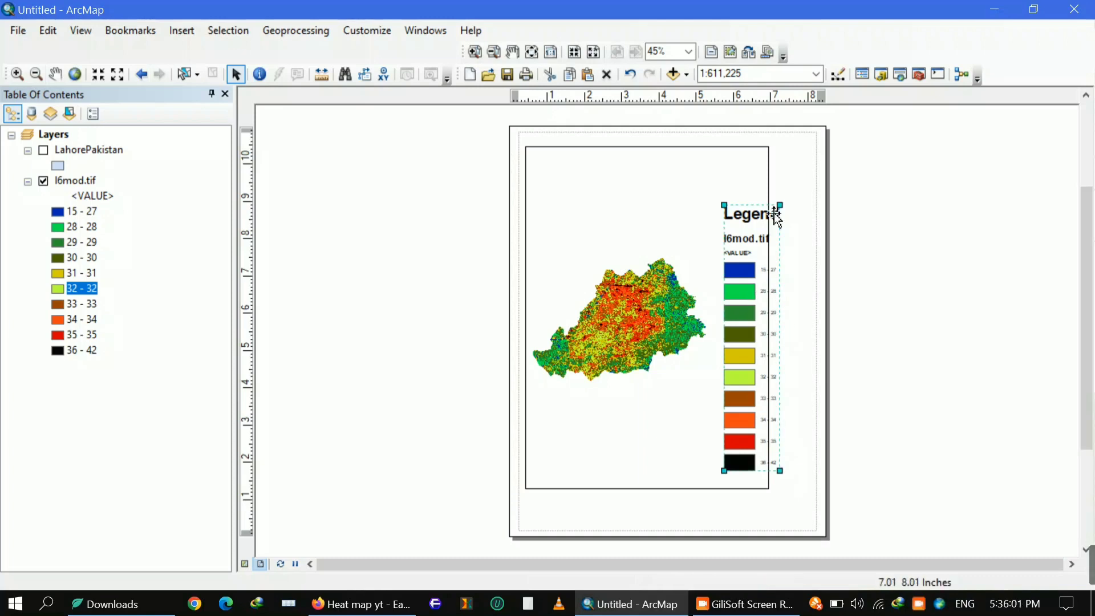
click(759, 191)
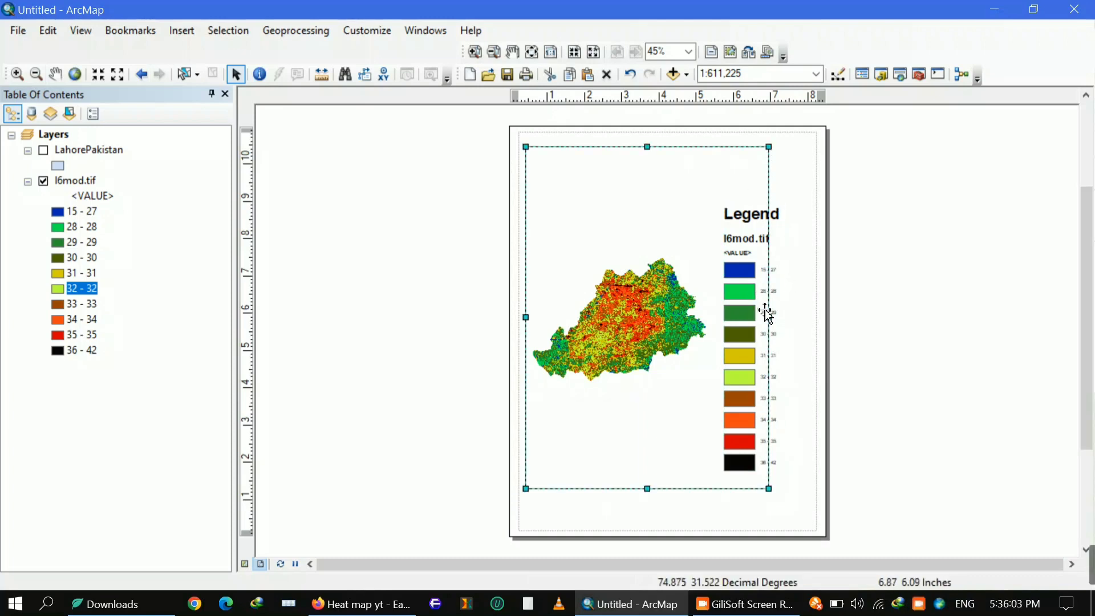
drag(769, 318, 818, 318)
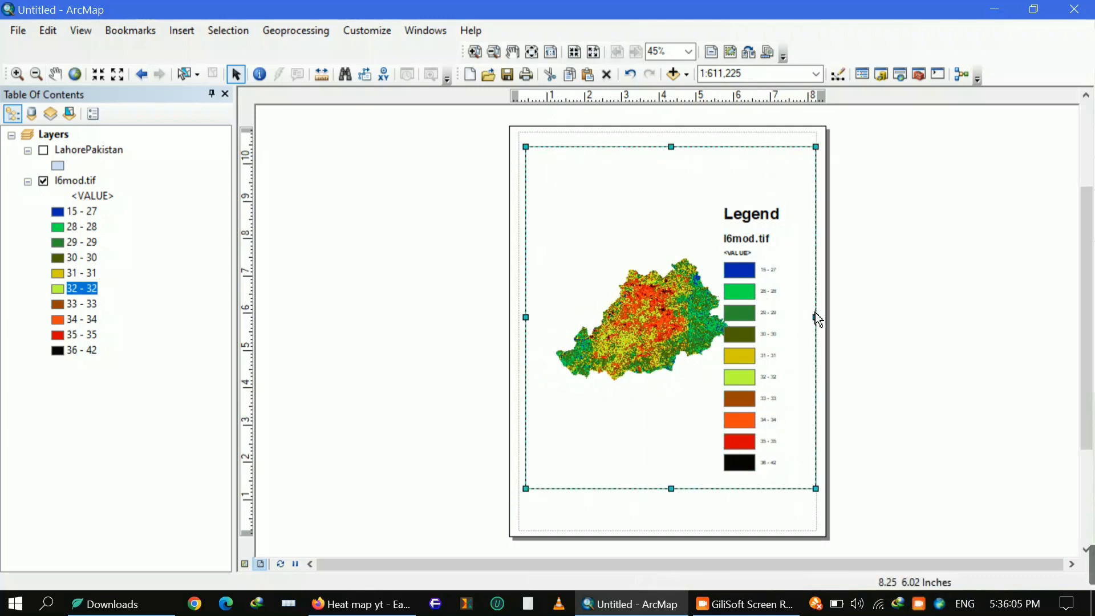
click(761, 308)
drag(752, 293, 765, 291)
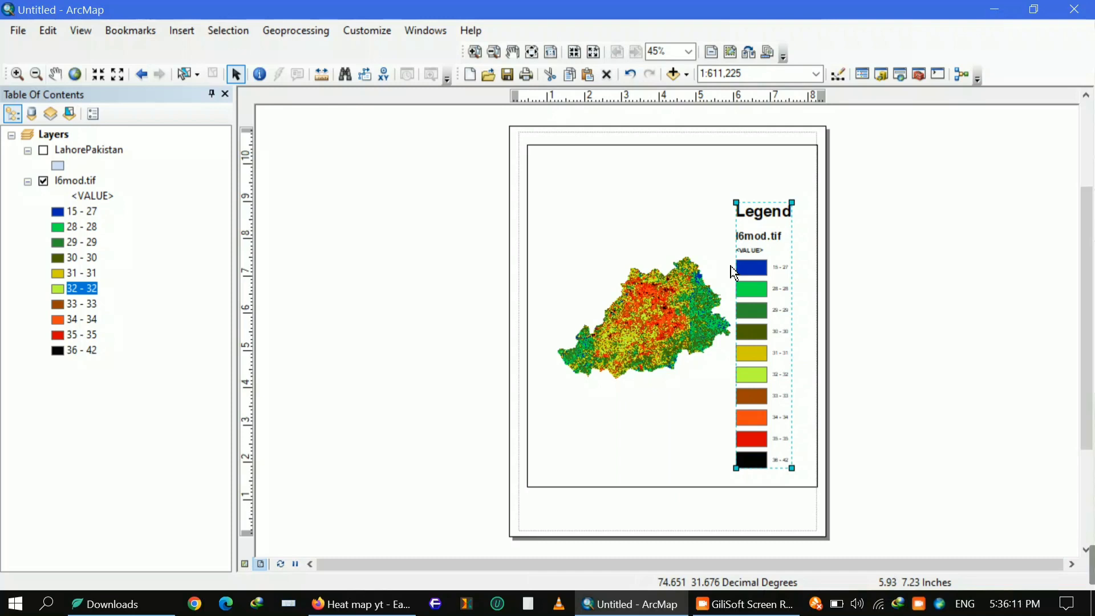
Return to the data view and zoom to the full extent of the l6mod.tif layer.
click(246, 564)
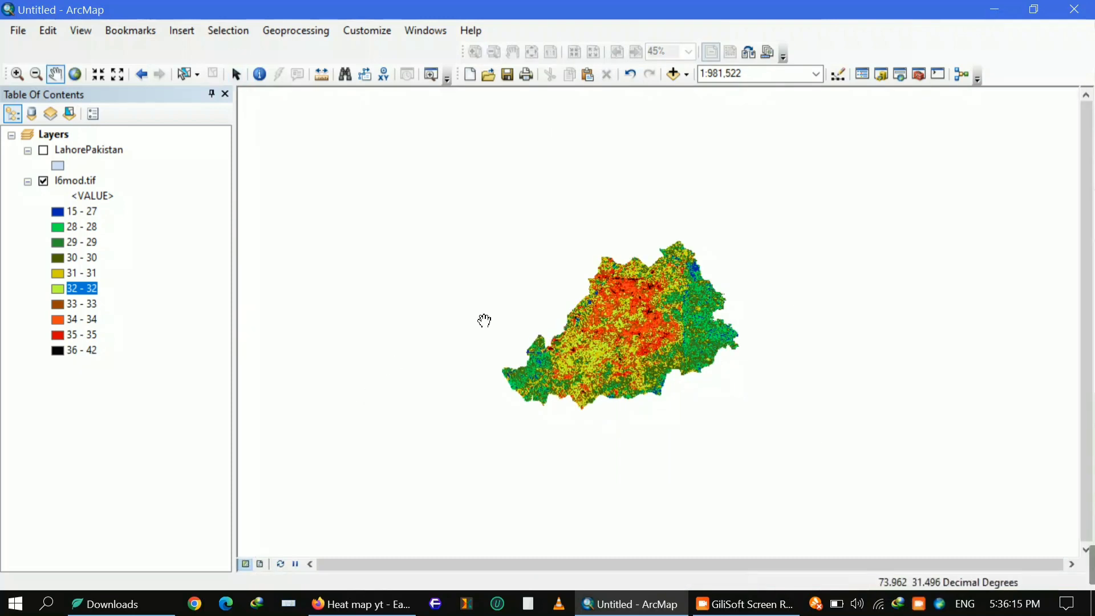
right_click(74, 182)
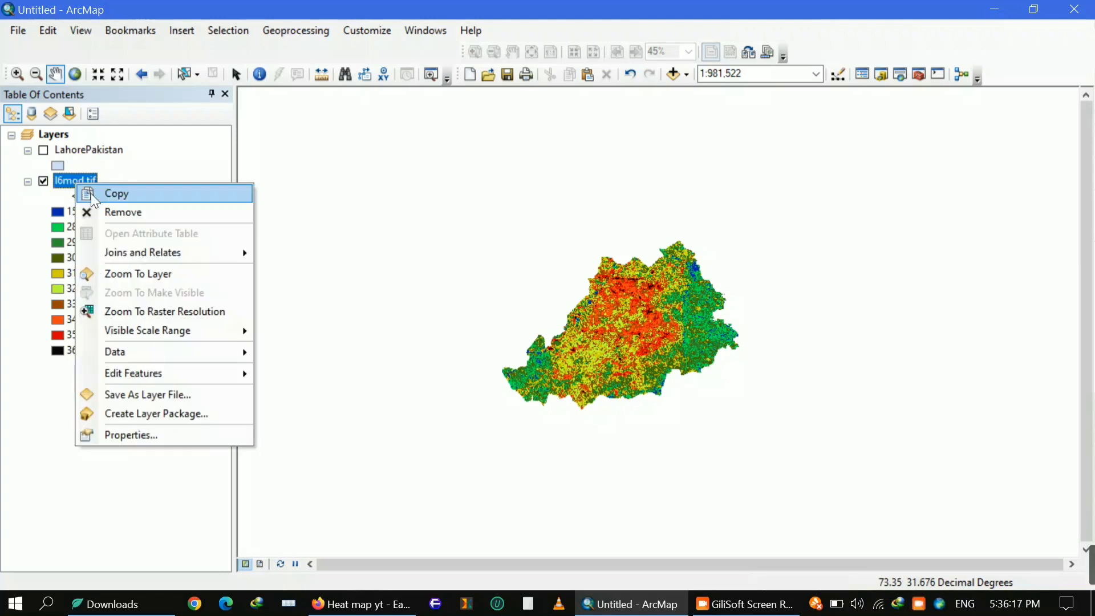
click(175, 275)
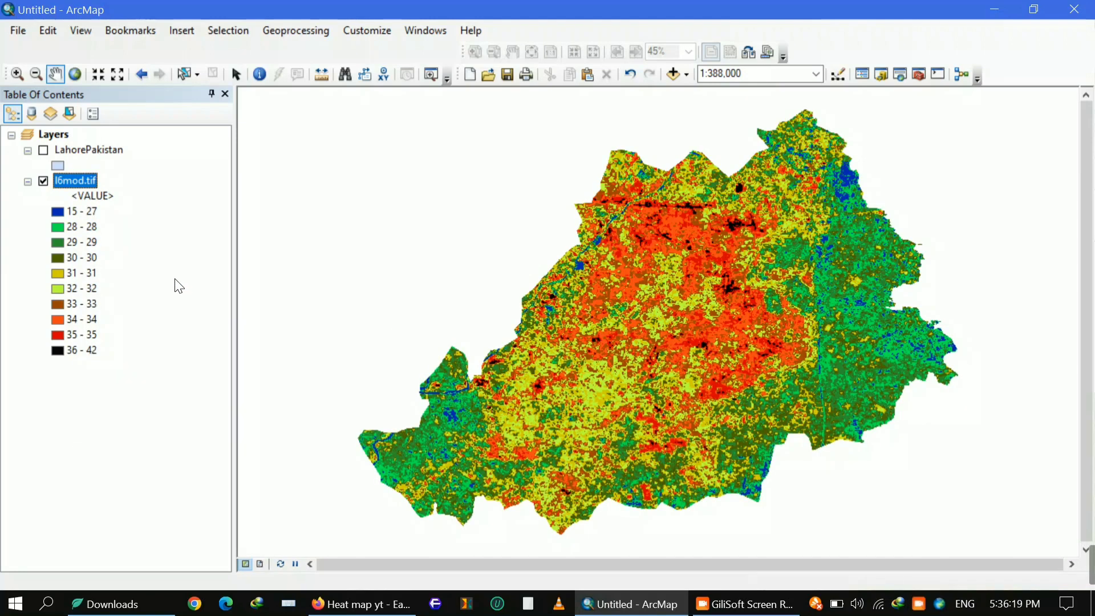
Change the l6mod.tif symbology to Stretched with a green-yellow-red colour ramp.
right_click(89, 184)
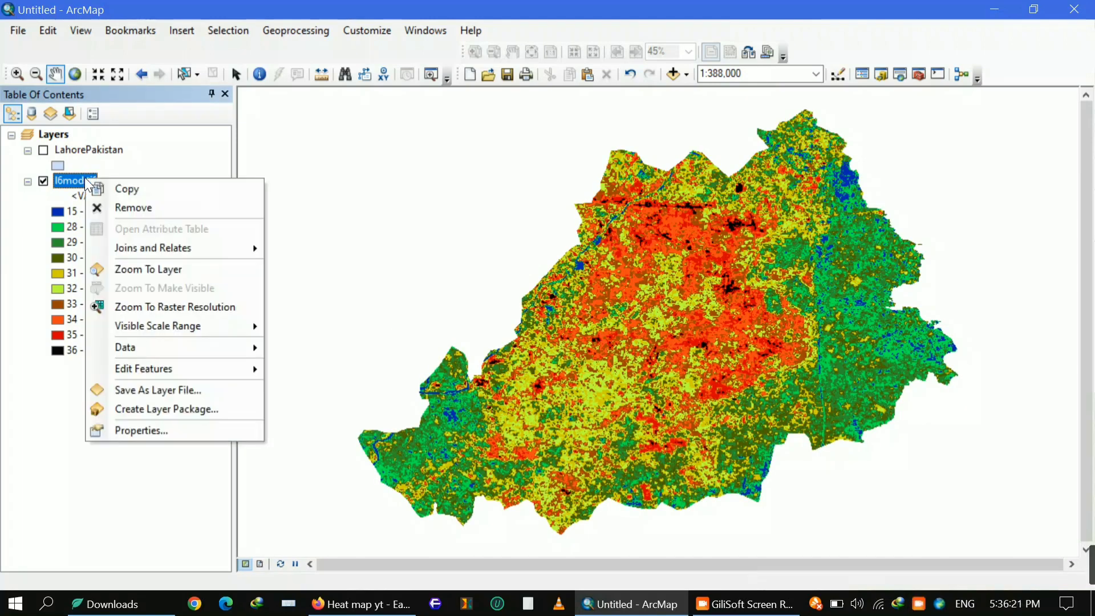
click(137, 428)
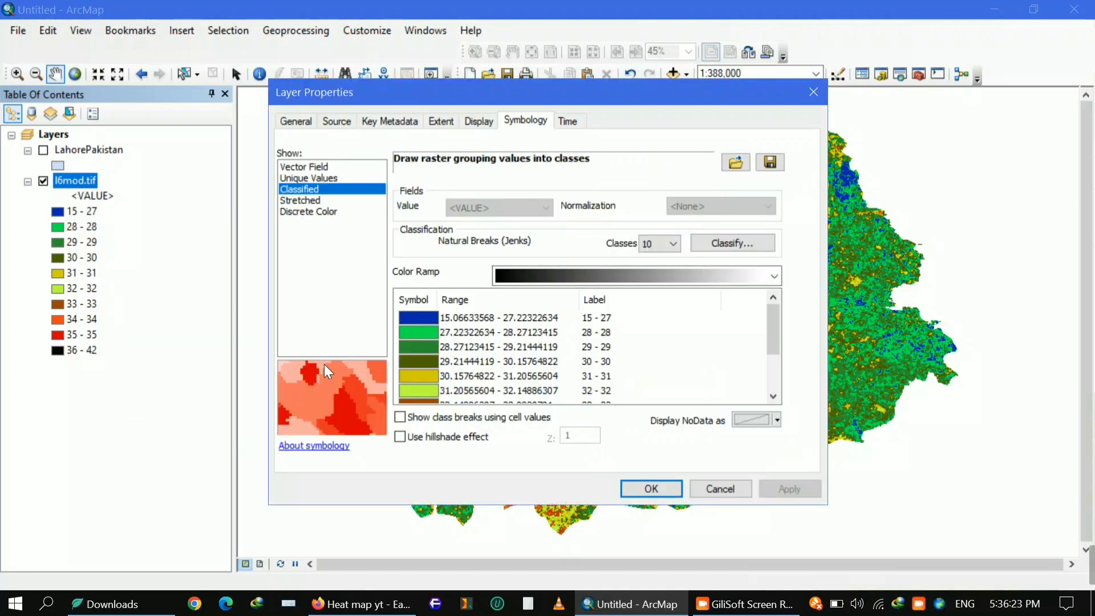
click(293, 200)
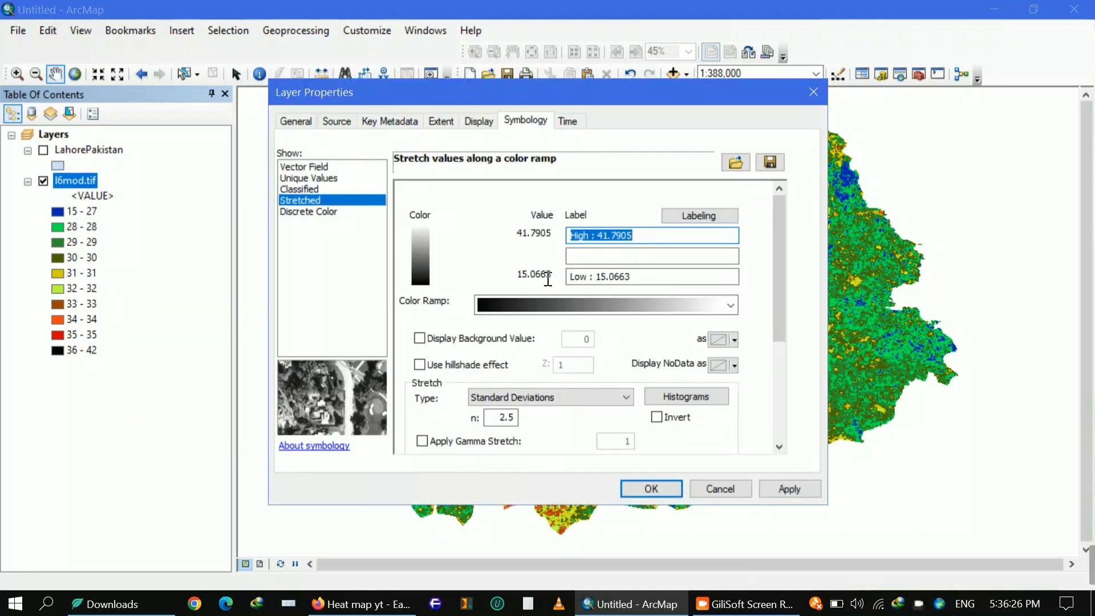
click(645, 306)
click(684, 146)
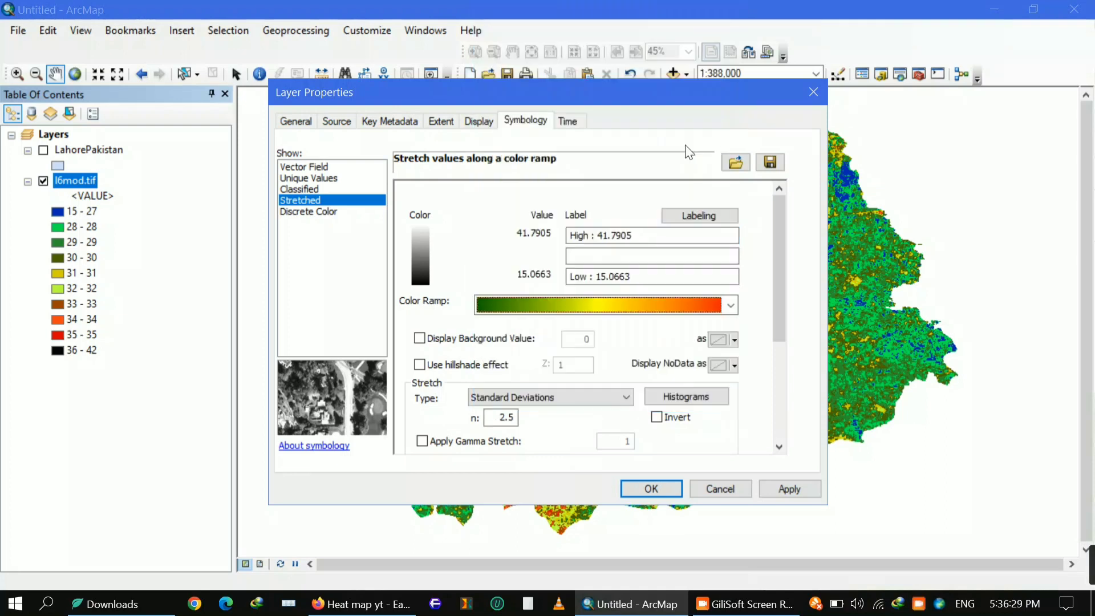
click(801, 491)
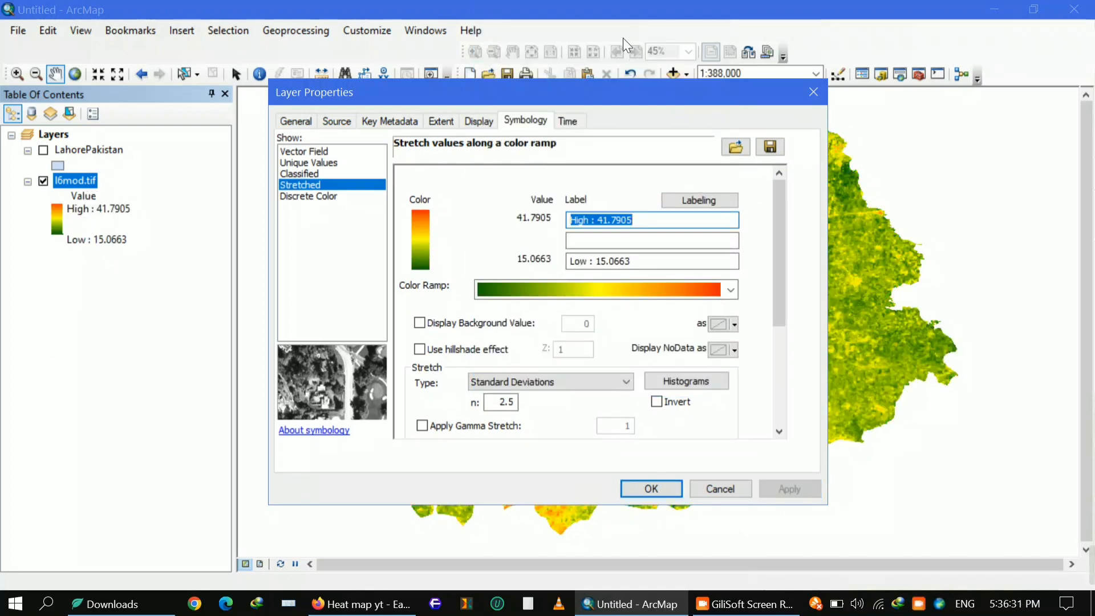
drag(644, 84, 276, 160)
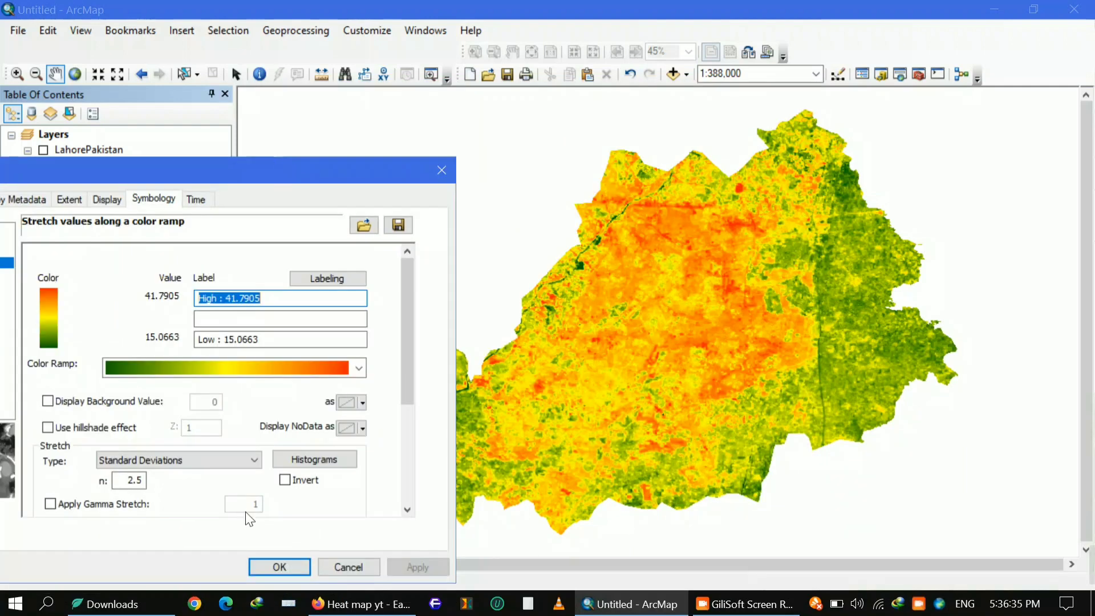
click(281, 567)
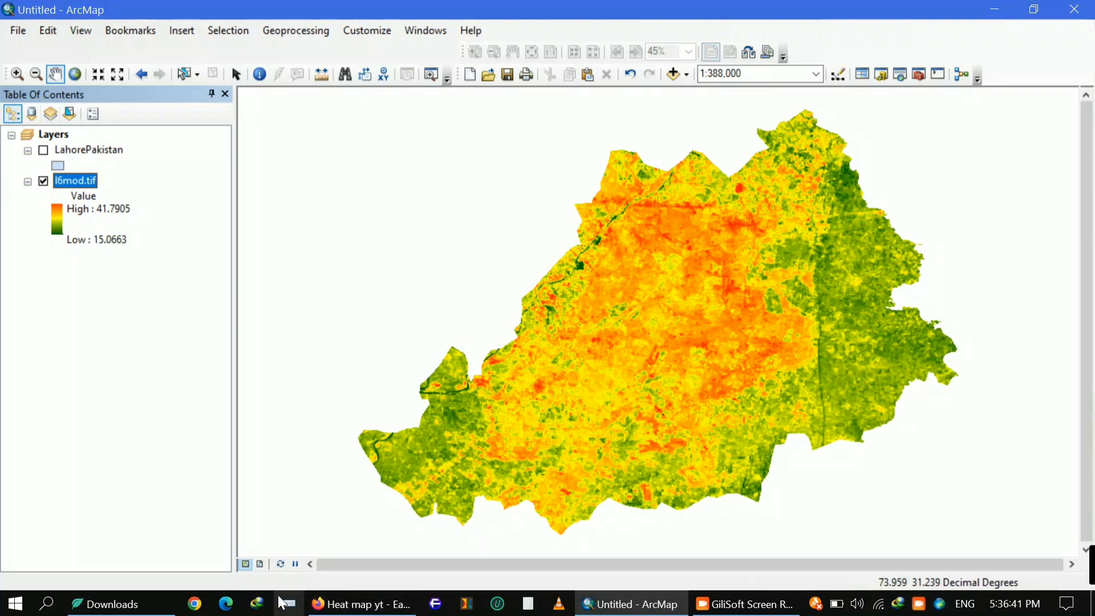
Enlarge the legend in the page layout and place it in the data frame's upper-left corner.
click(259, 564)
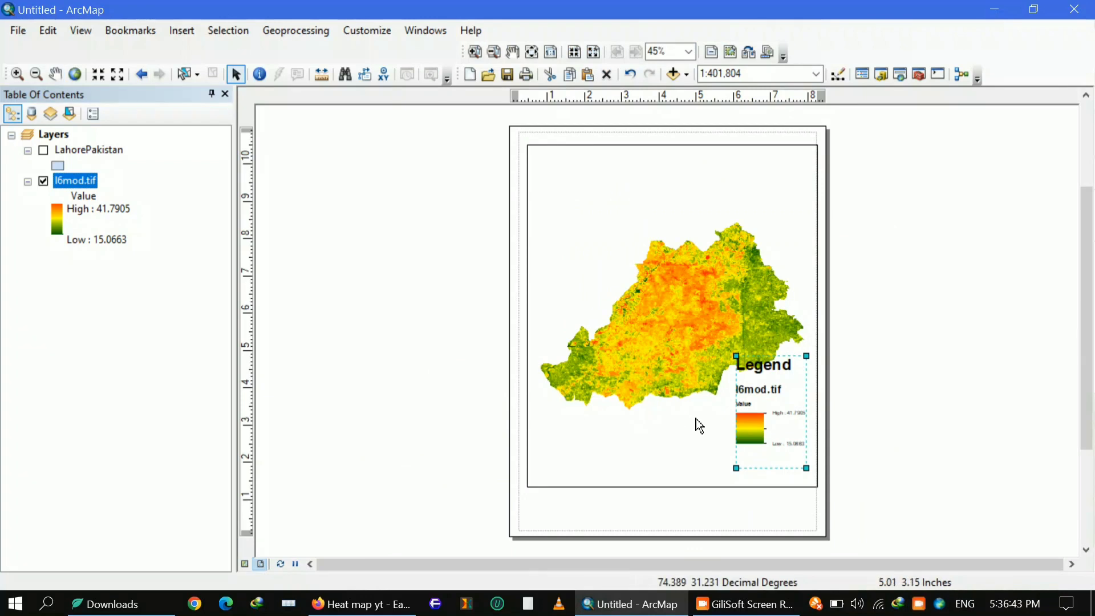
drag(737, 356, 568, 201)
drag(711, 306, 605, 249)
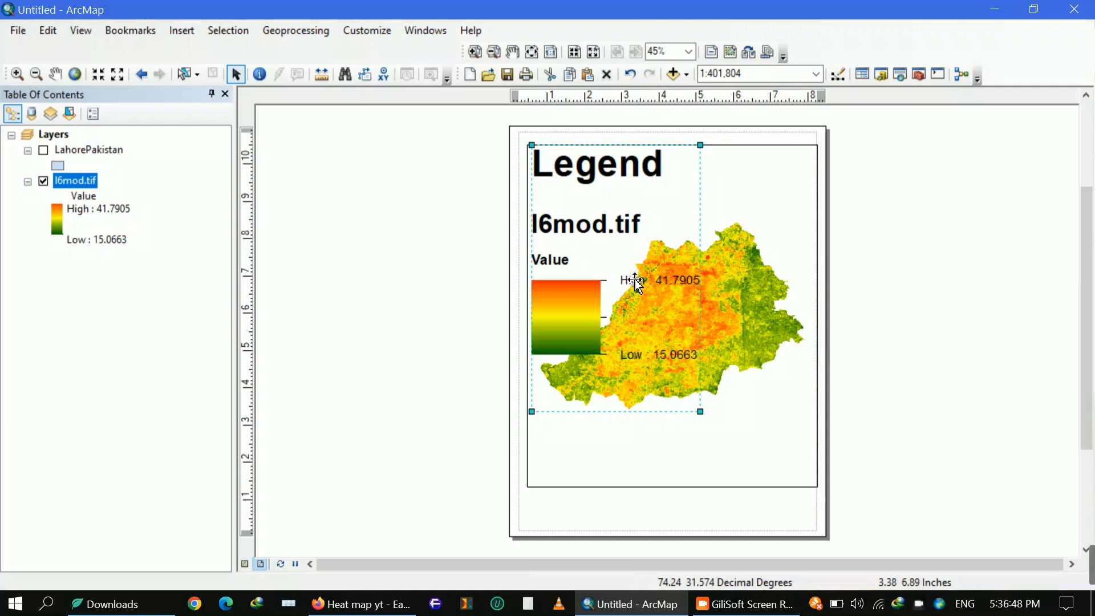
Rename the l6mod.tif layer to Lahore LST and clear its Value heading.
click(81, 181)
text(Lahore LST)
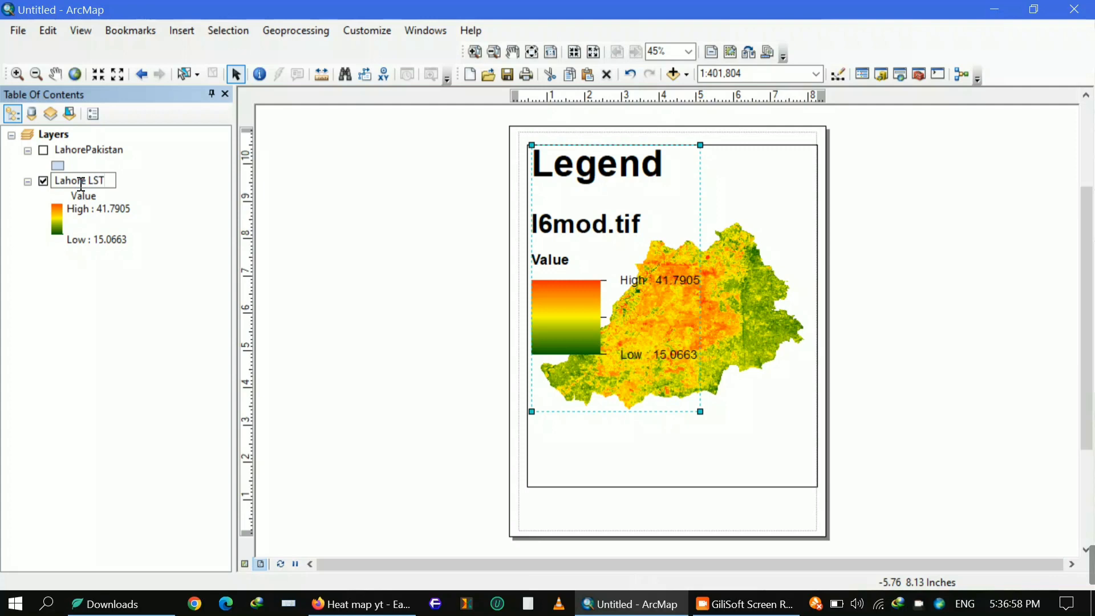
key(Return)
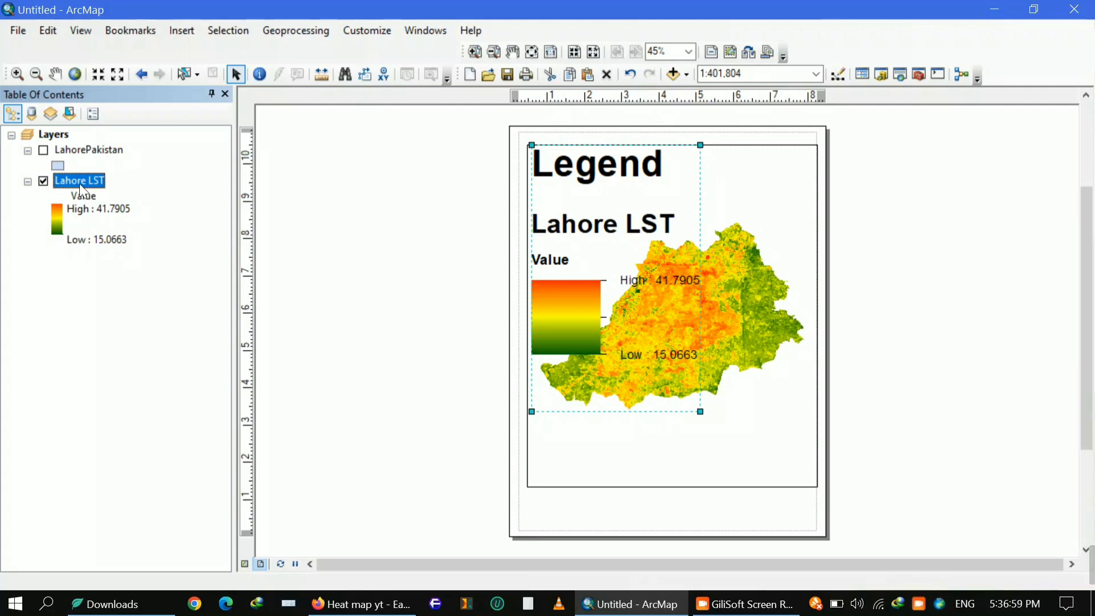
click(81, 201)
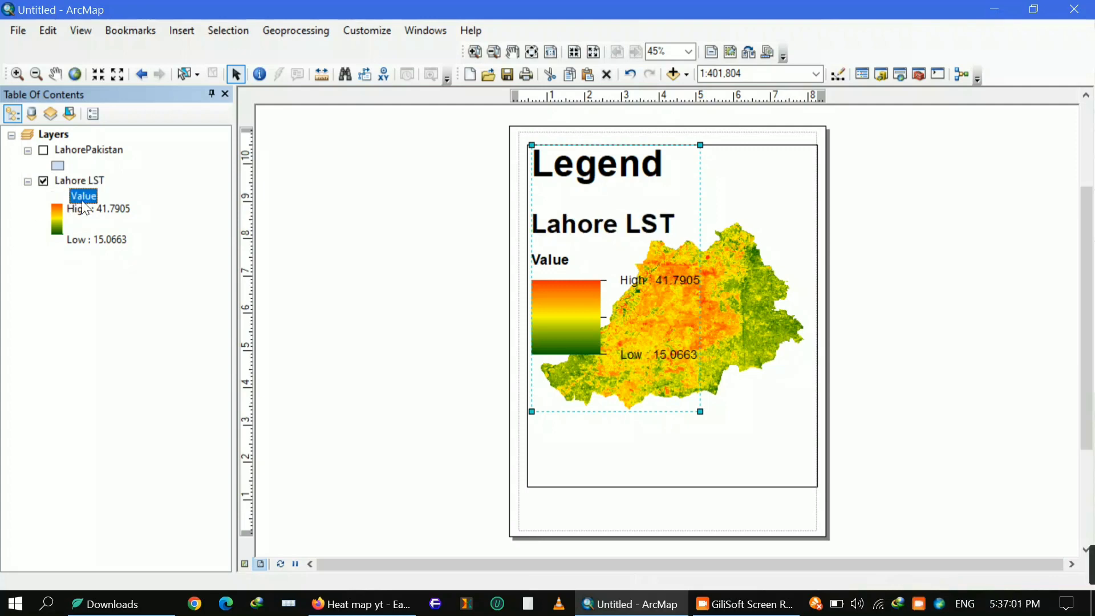
key(BackSpace)
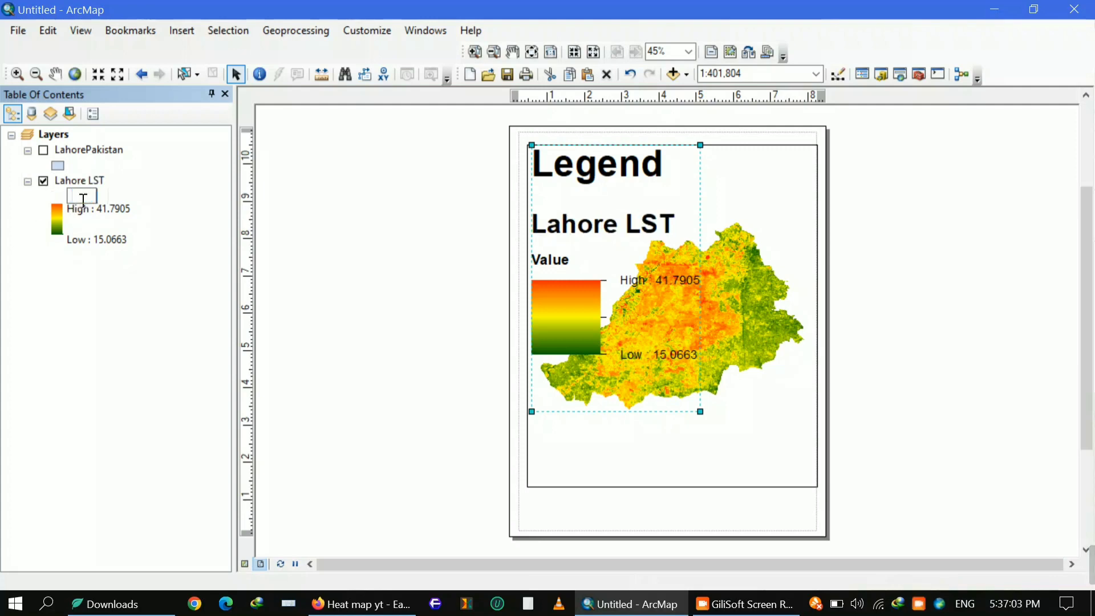
key(Return)
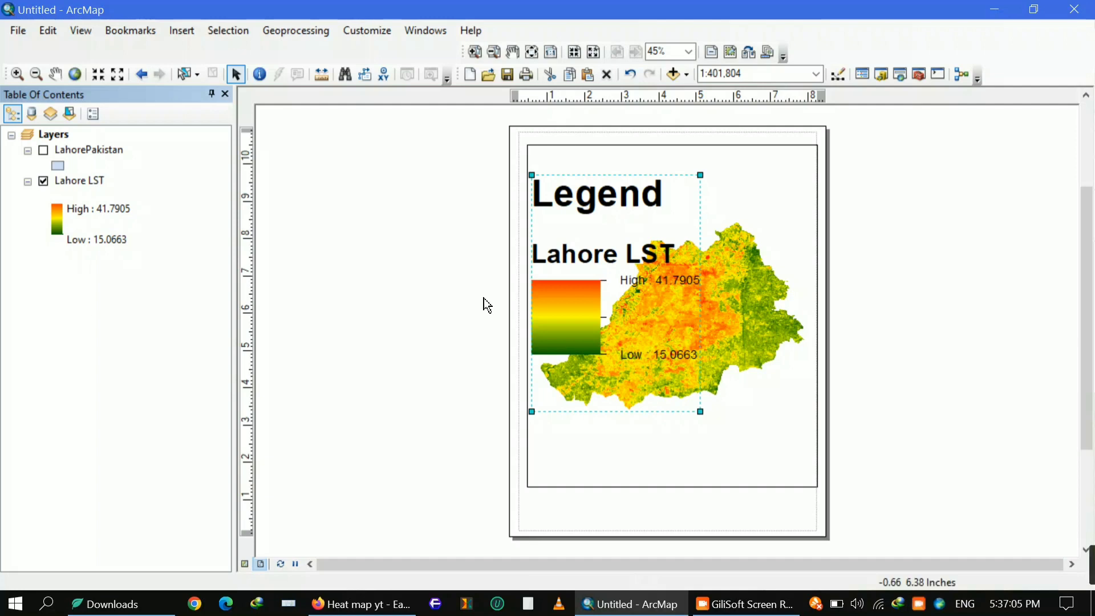
Set the map page to Letter size in landscape orientation, 11 by 8.5 inches, independent of the printer paper settings.
click(18, 31)
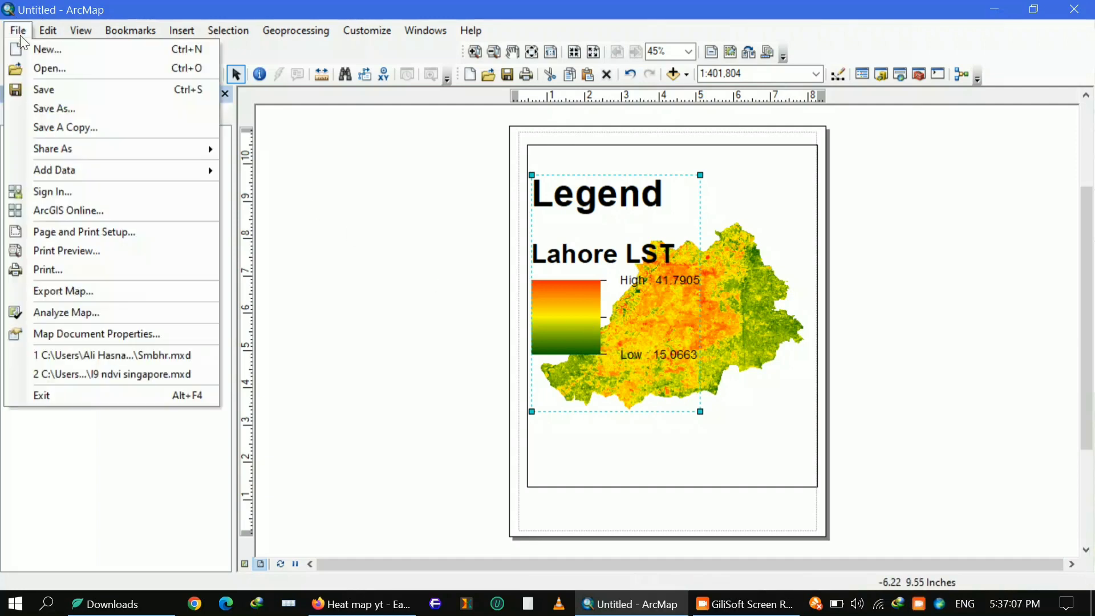
click(116, 232)
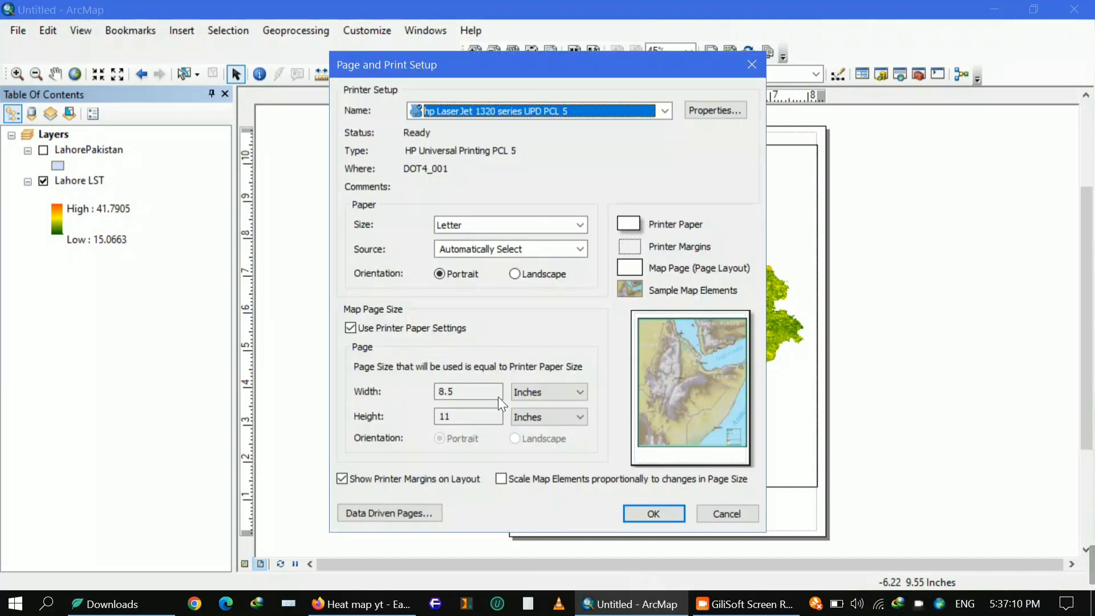
click(350, 328)
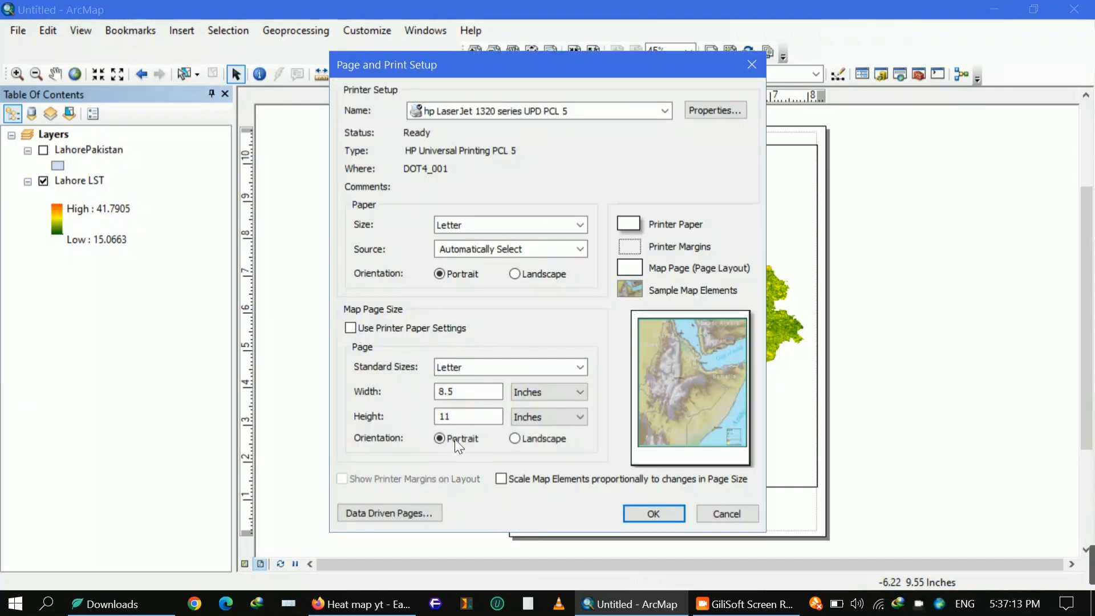
click(515, 438)
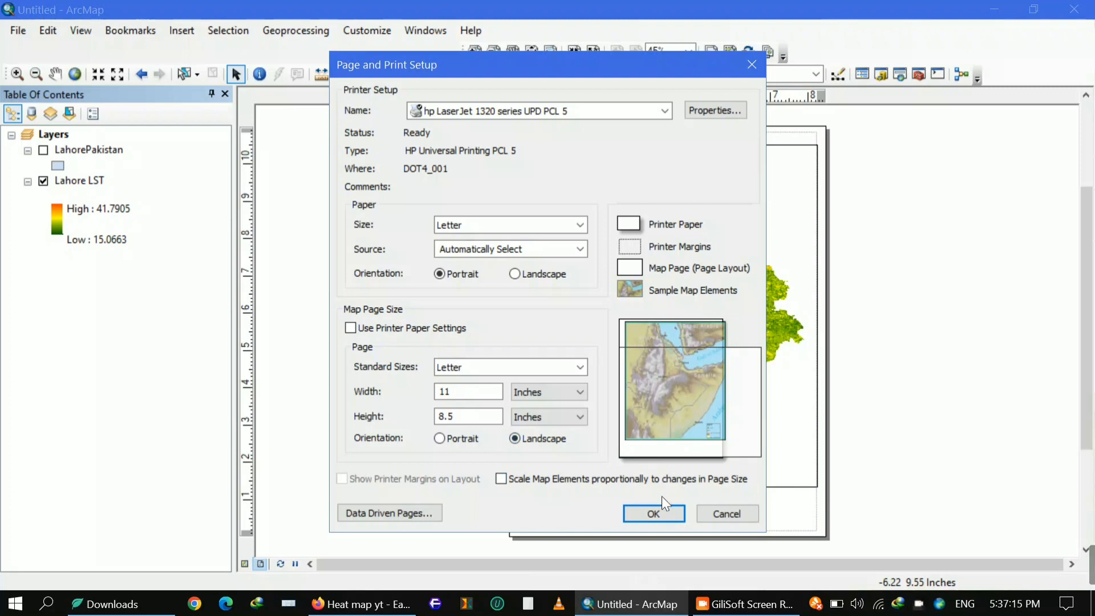
click(653, 513)
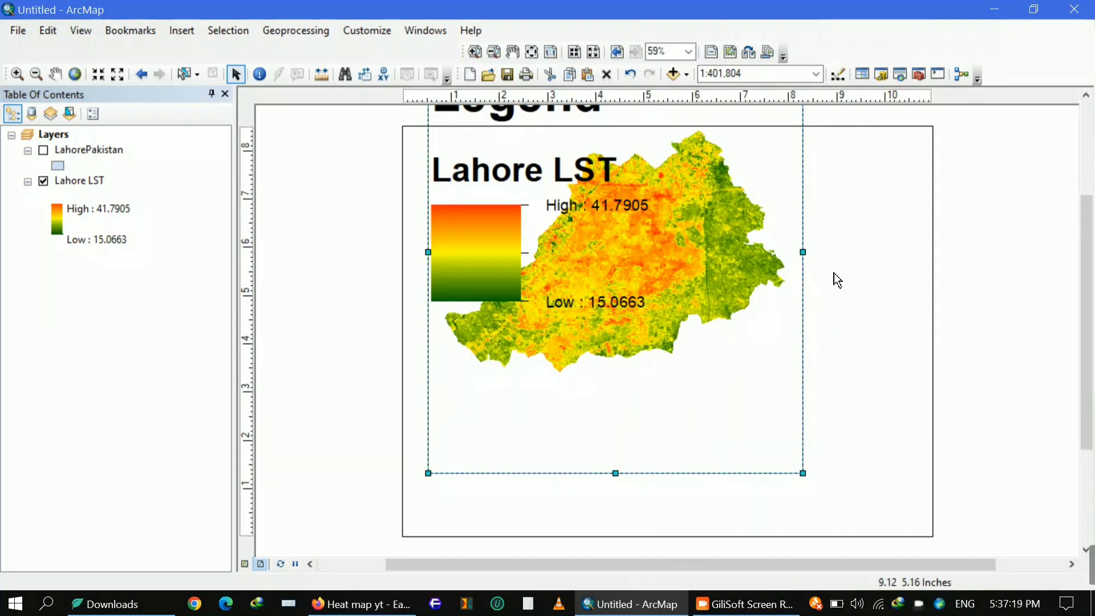
Stretch the data frame's side and lower edges so that it covers the width and lower part of the landscape page.
drag(807, 251, 942, 287)
drag(685, 473, 684, 538)
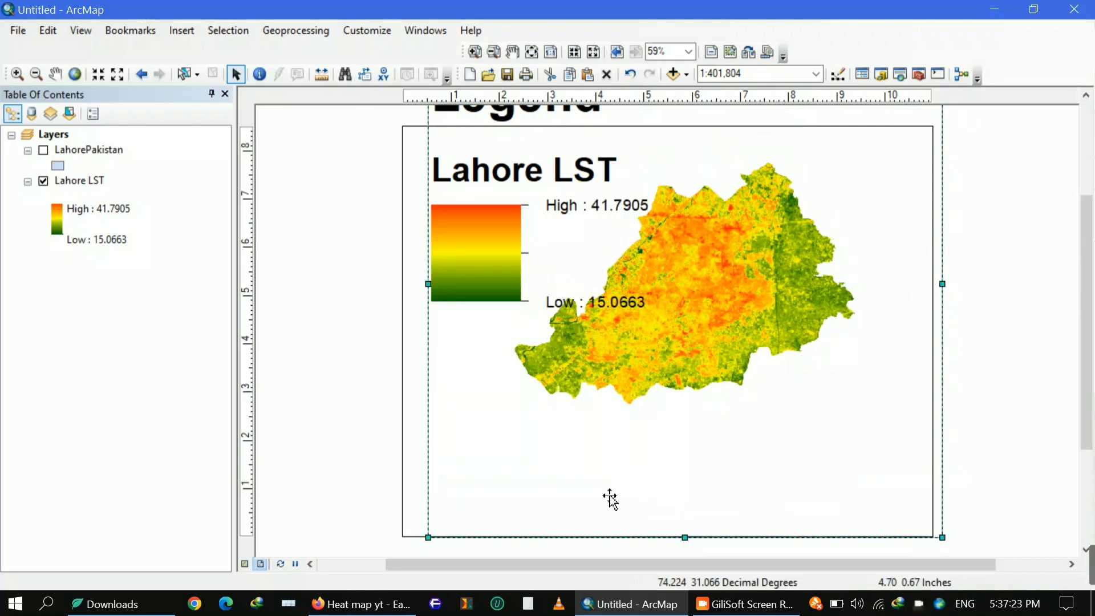
drag(428, 286, 362, 308)
Shrink the legend and place it in the page's lower-right corner, clear of the raster.
drag(478, 251, 478, 403)
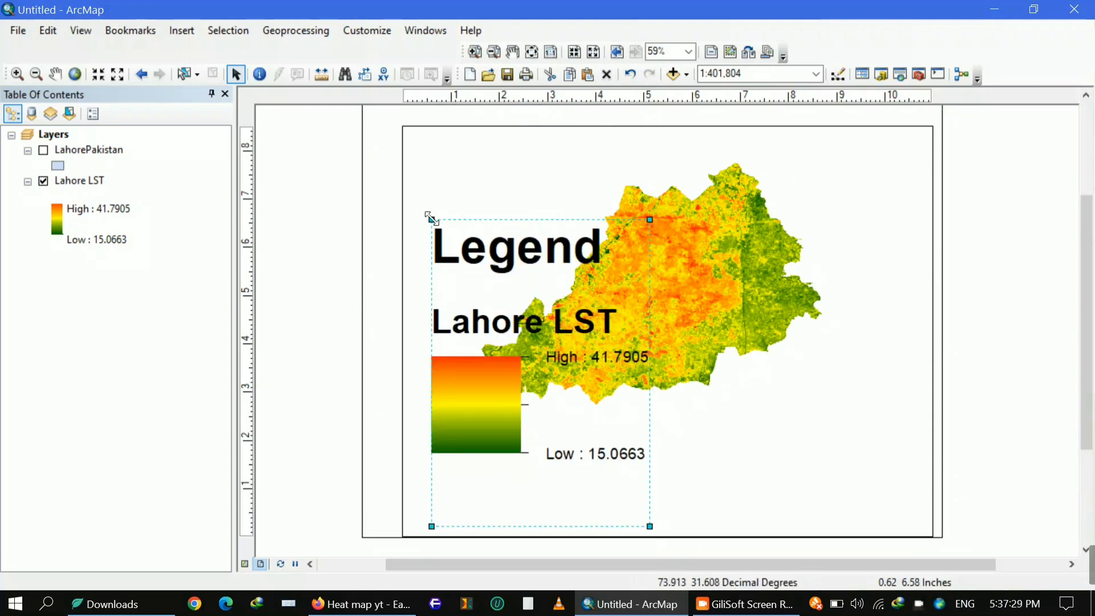
drag(430, 216, 526, 354)
drag(628, 417, 872, 420)
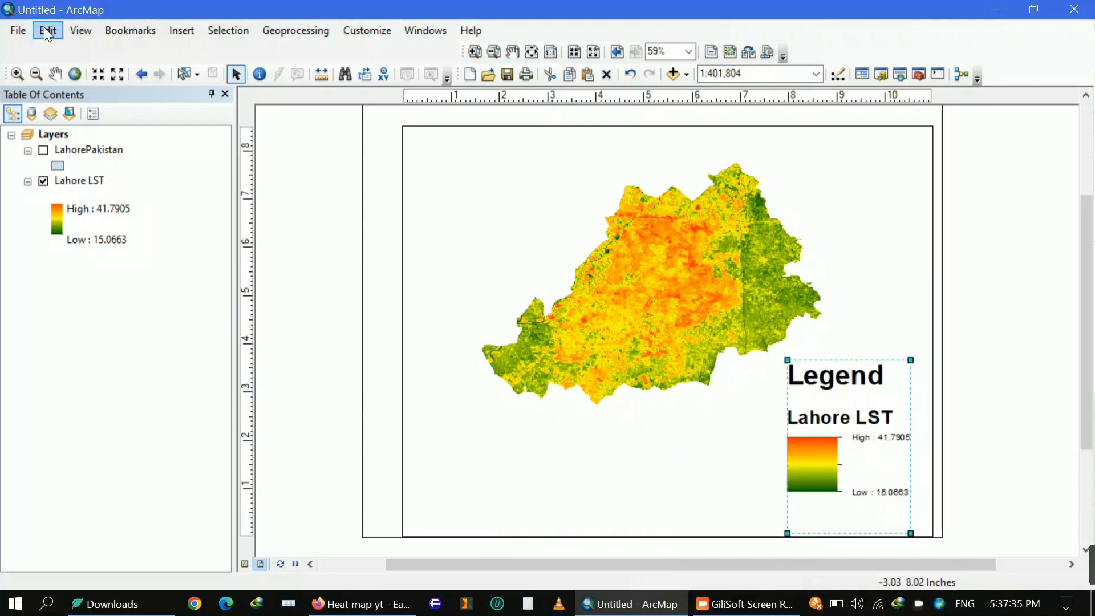
Pan the Lahore raster within the data frame until it sits near the page centre, just left of the legend.
click(56, 73)
drag(635, 264, 611, 278)
drag(550, 244, 550, 246)
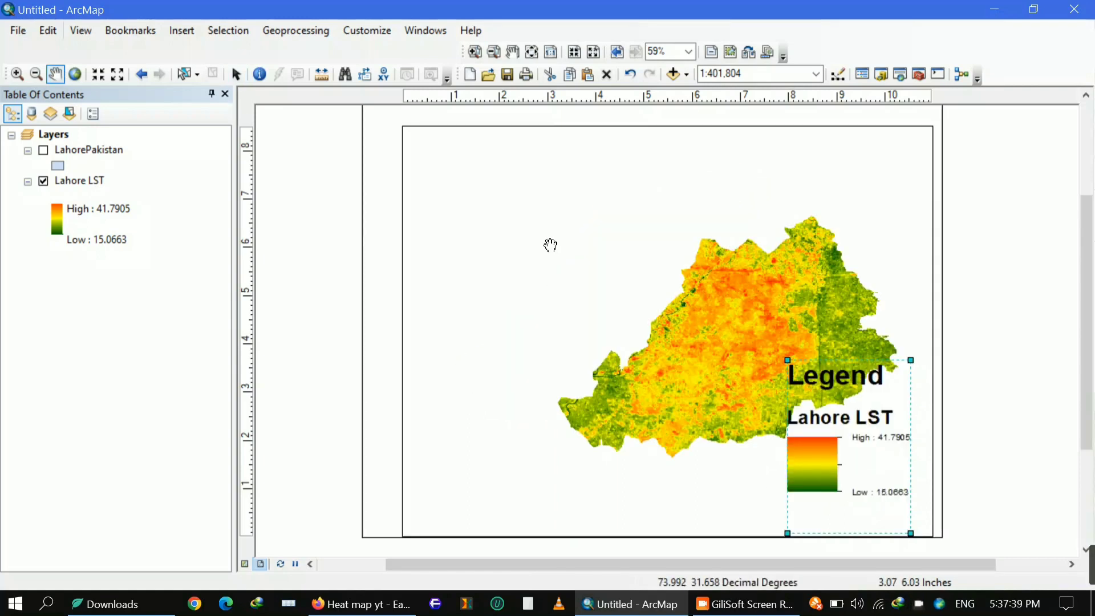
drag(742, 320, 586, 275)
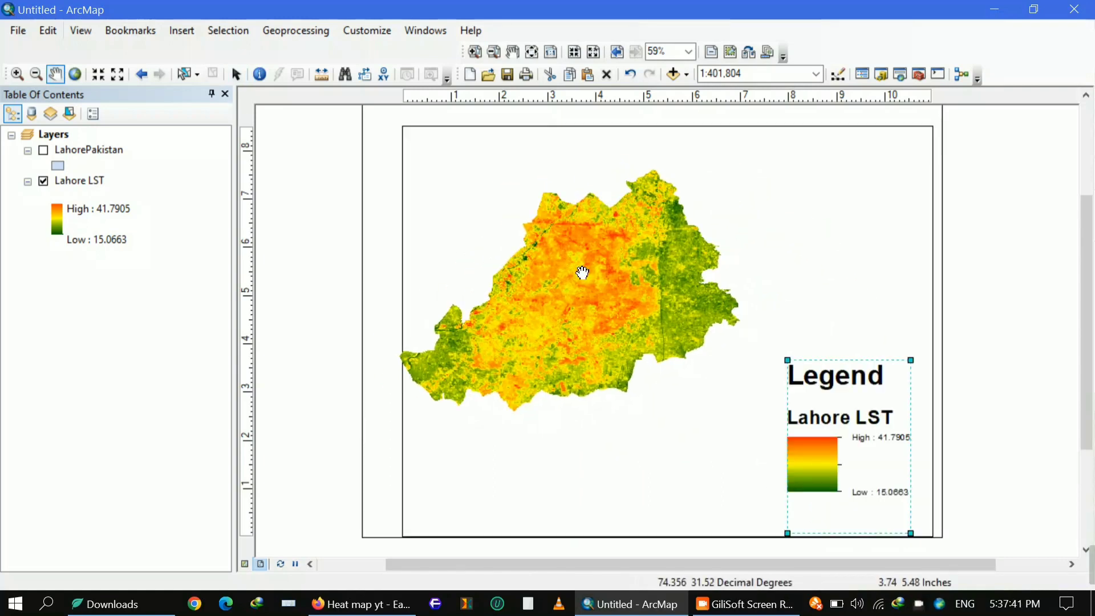
drag(604, 357, 628, 349)
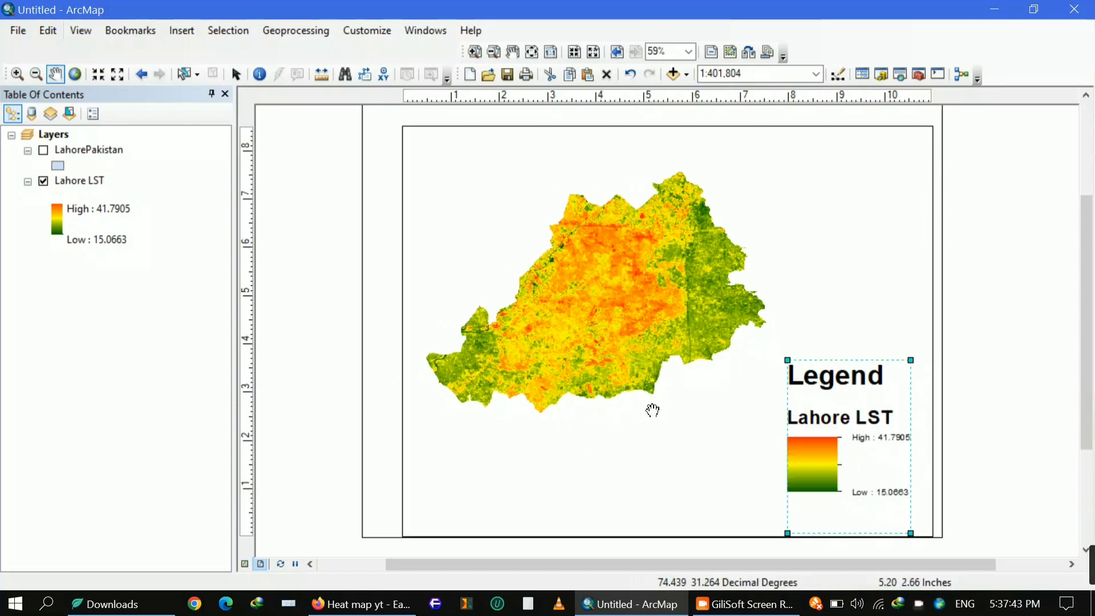
drag(628, 153, 638, 316)
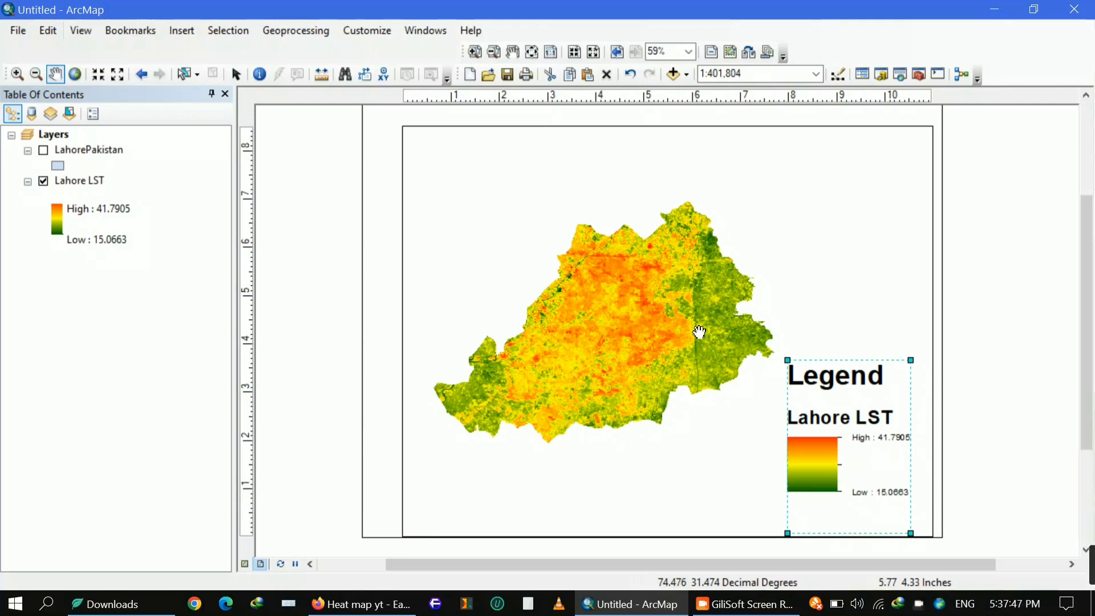
drag(830, 397, 828, 392)
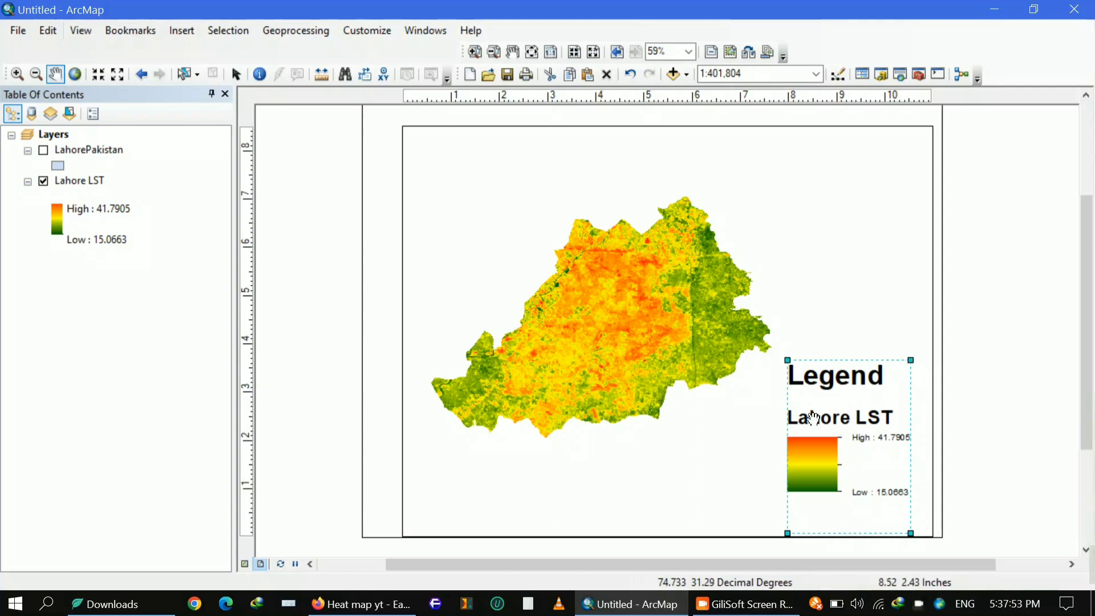
Move the legend slightly upward in the page's lower-right area and deselect it.
click(236, 74)
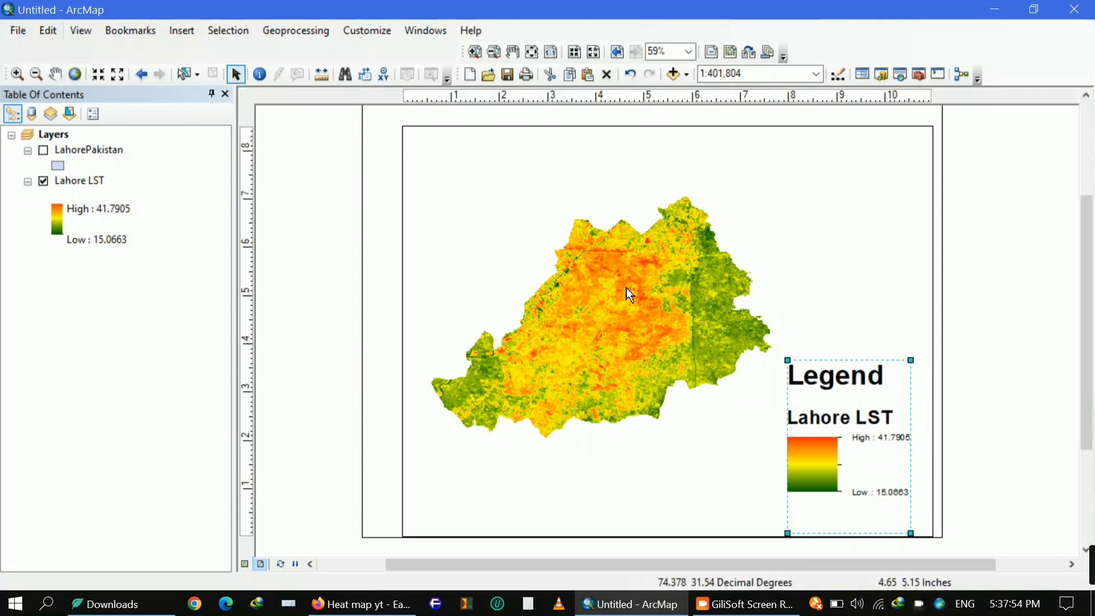
drag(887, 383, 890, 357)
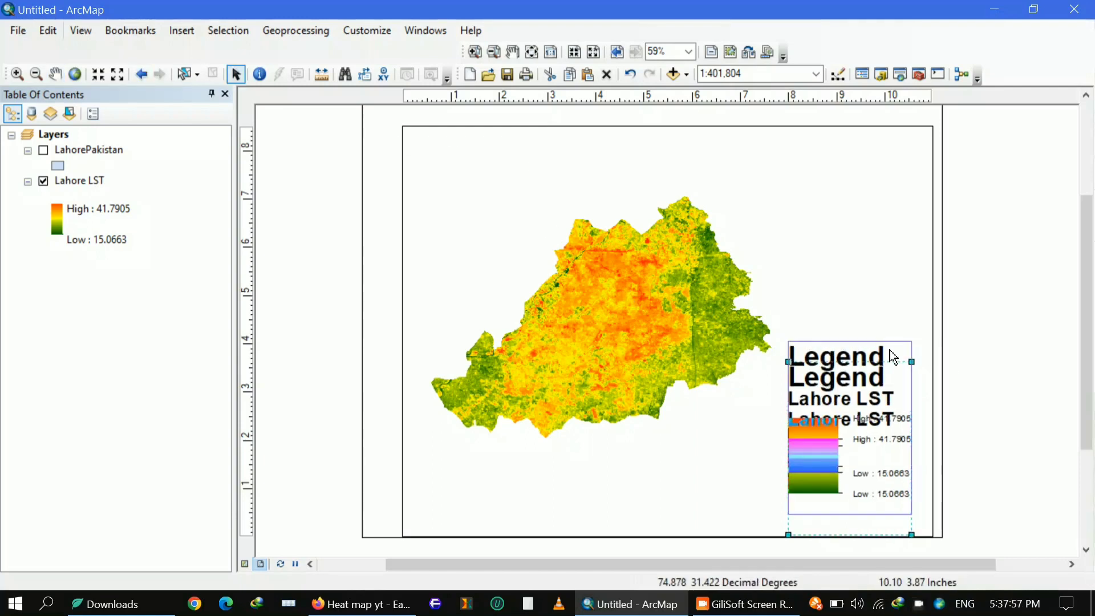
click(977, 355)
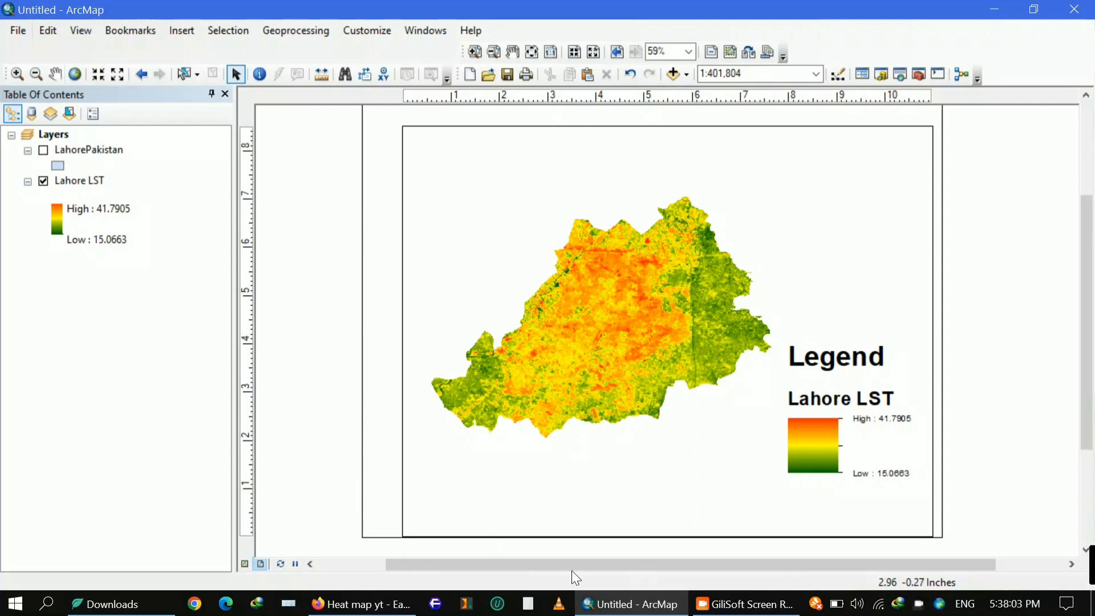
Change the Lahore LST layer's stretched colour ramp to the multicolour elevation ramp running from pale green through green, orange and brown to white.
right_click(68, 184)
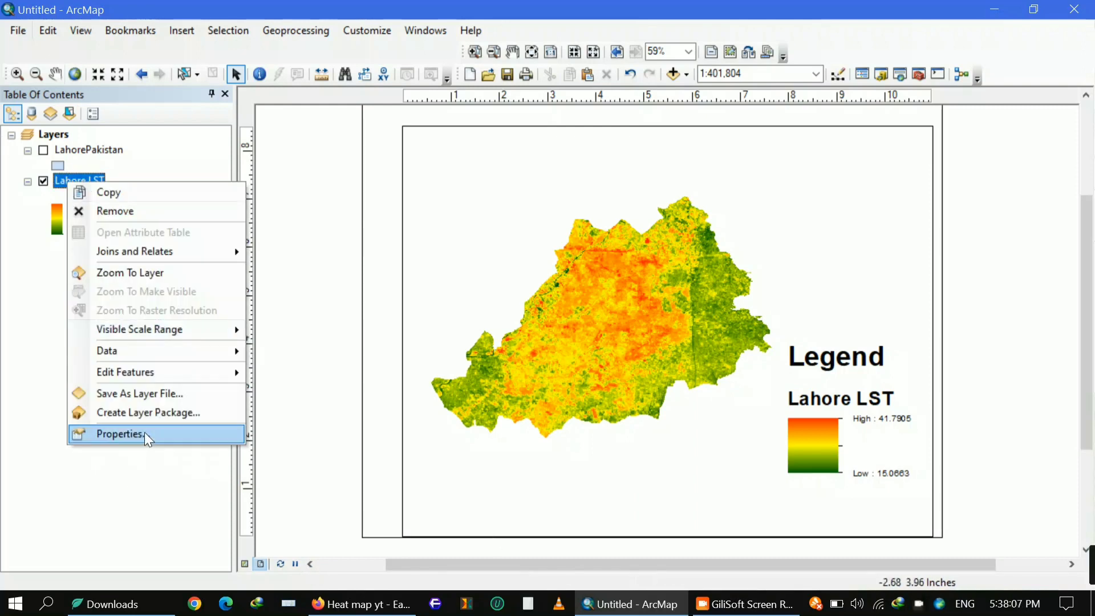
click(143, 435)
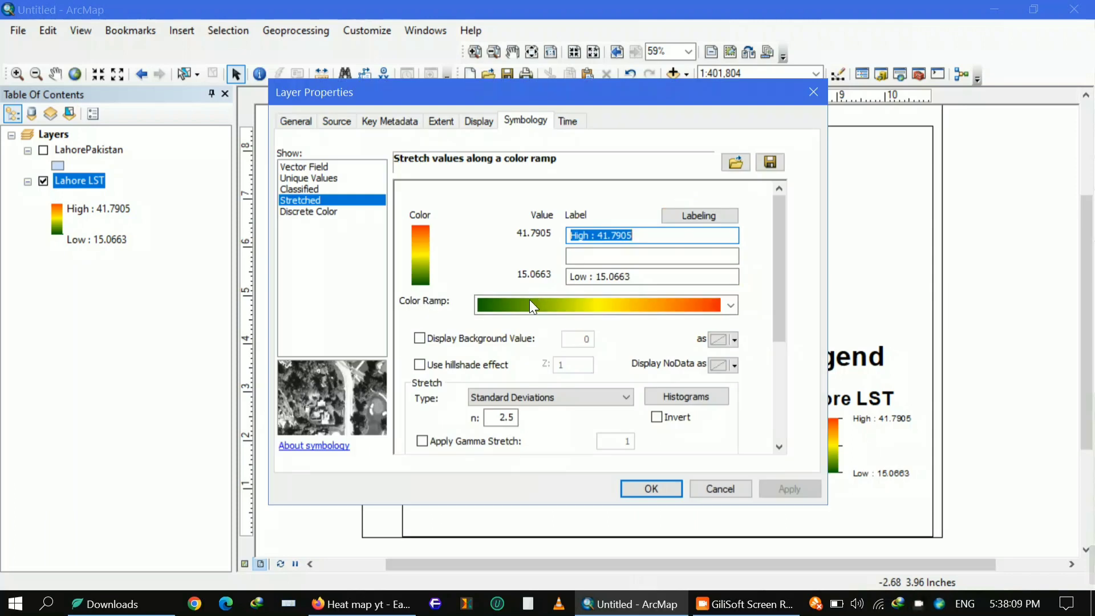
click(531, 306)
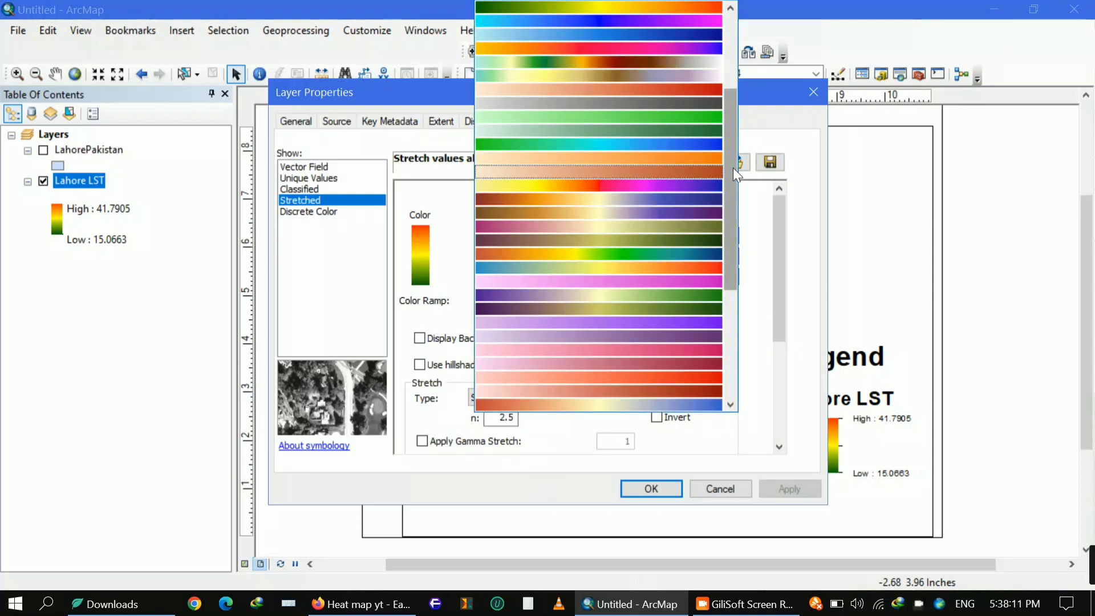
drag(734, 168, 730, 101)
click(643, 200)
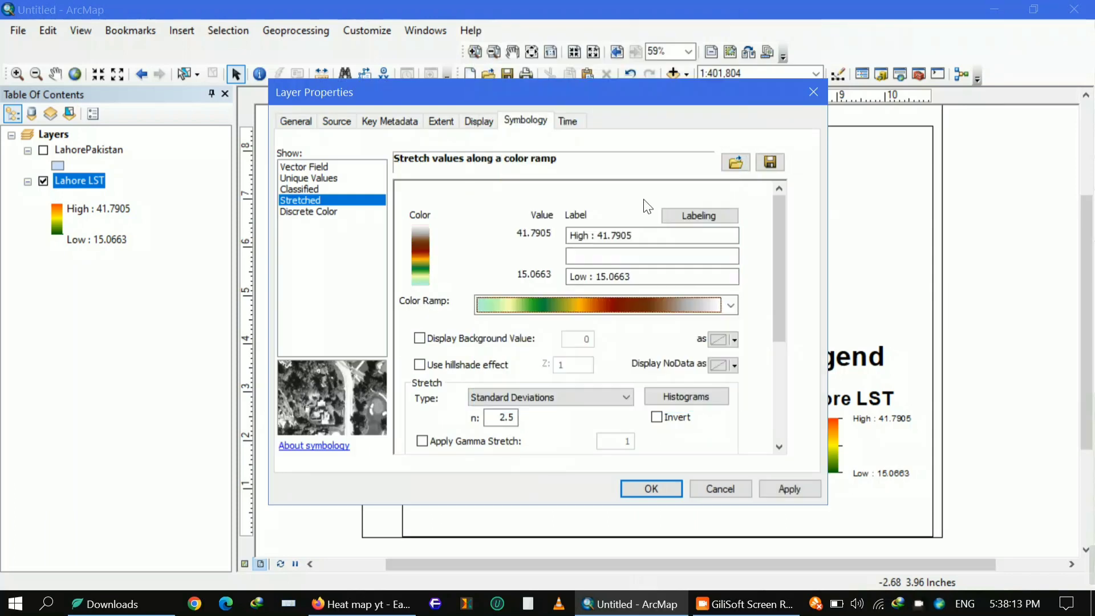
click(789, 489)
click(651, 488)
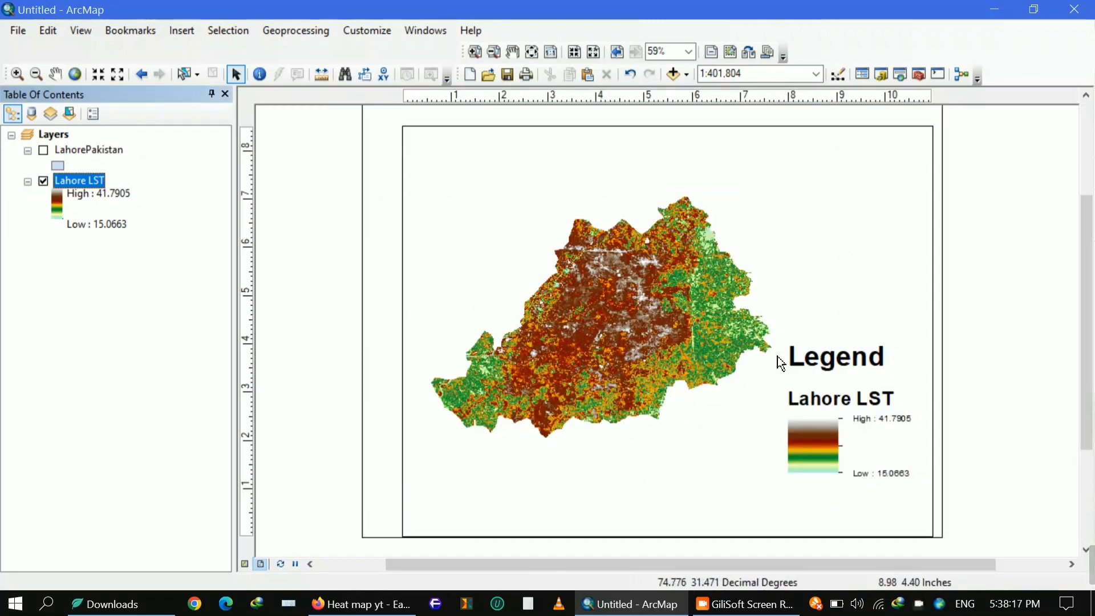
Reopen the Lahore LST layer's symbology and browse the available colour ramps for a replacement.
right_click(83, 180)
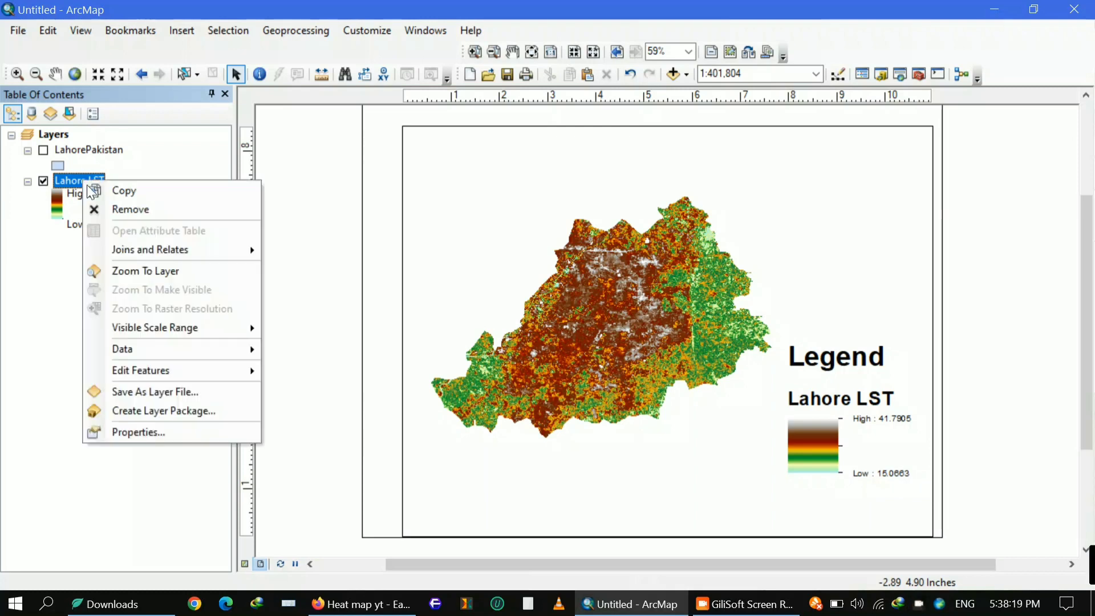
click(149, 431)
click(701, 301)
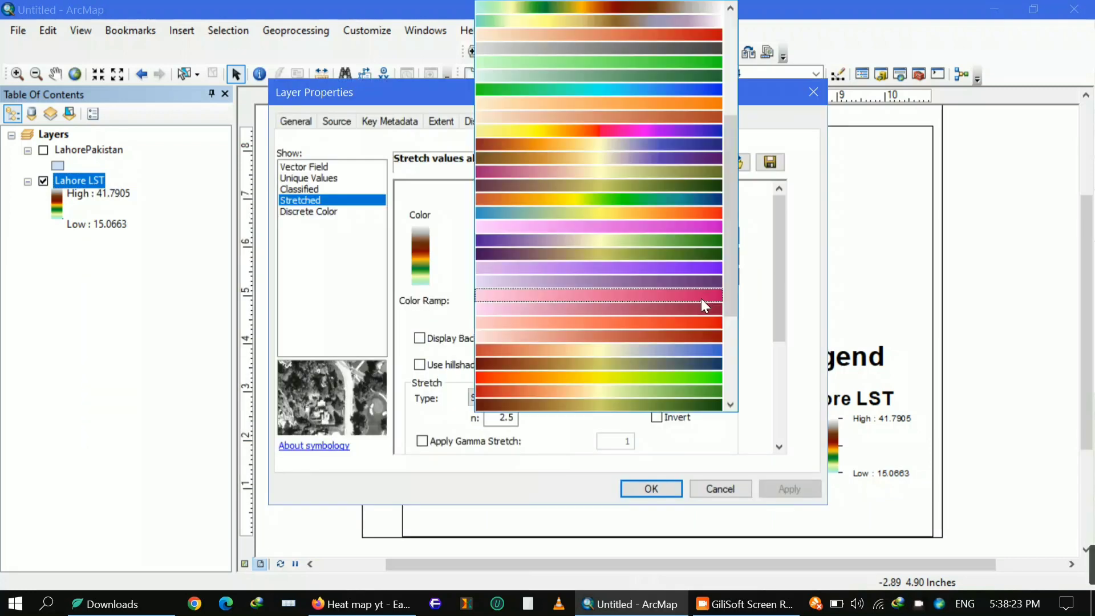
drag(731, 198, 734, 71)
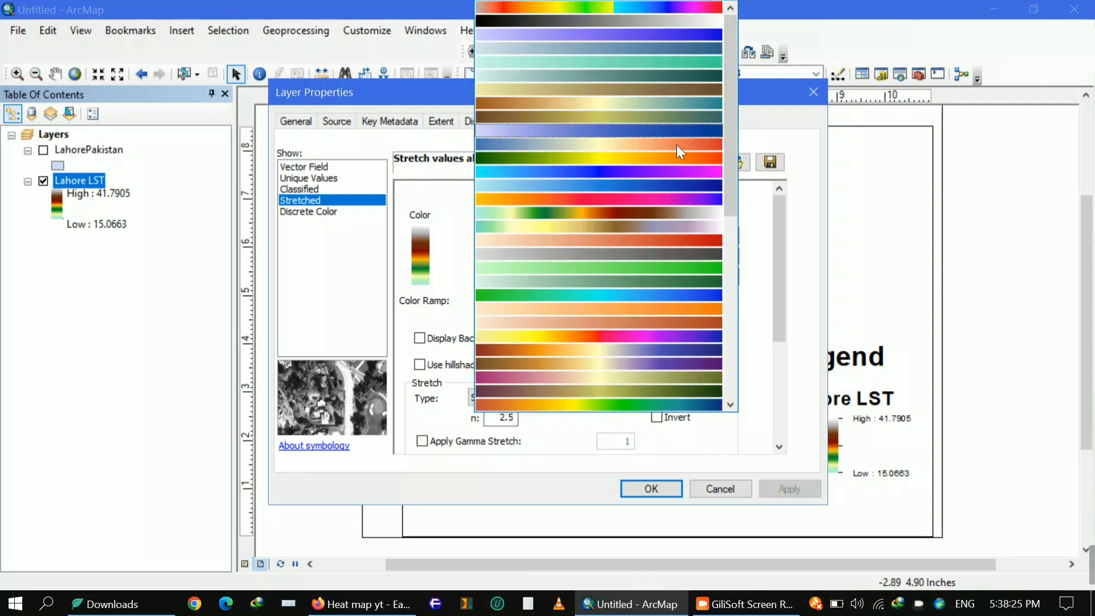